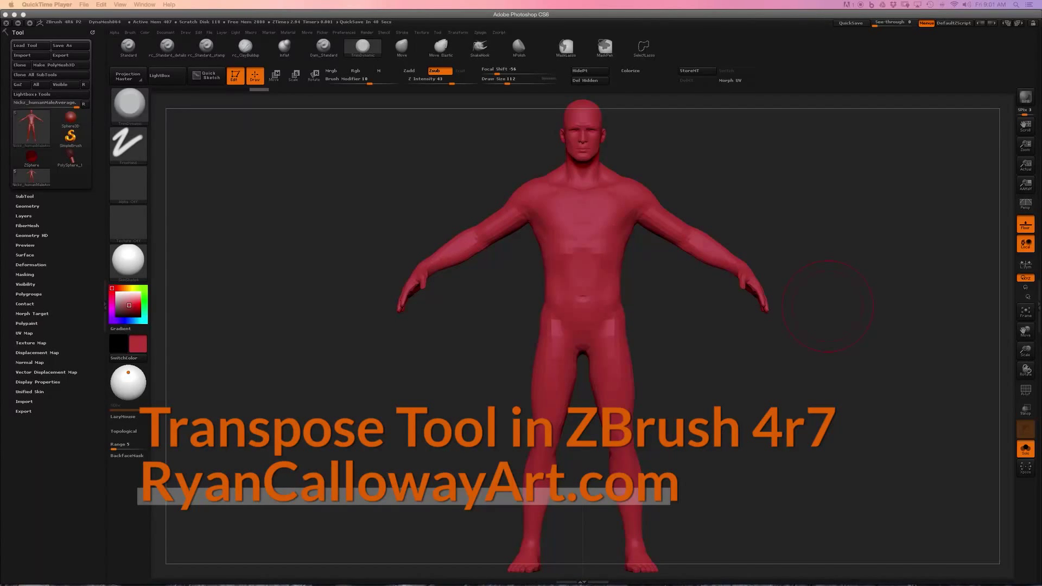
Switch to the Standard brush and set its draw size to 68
{"action": "left_click", "coordinate": [778, 162]}
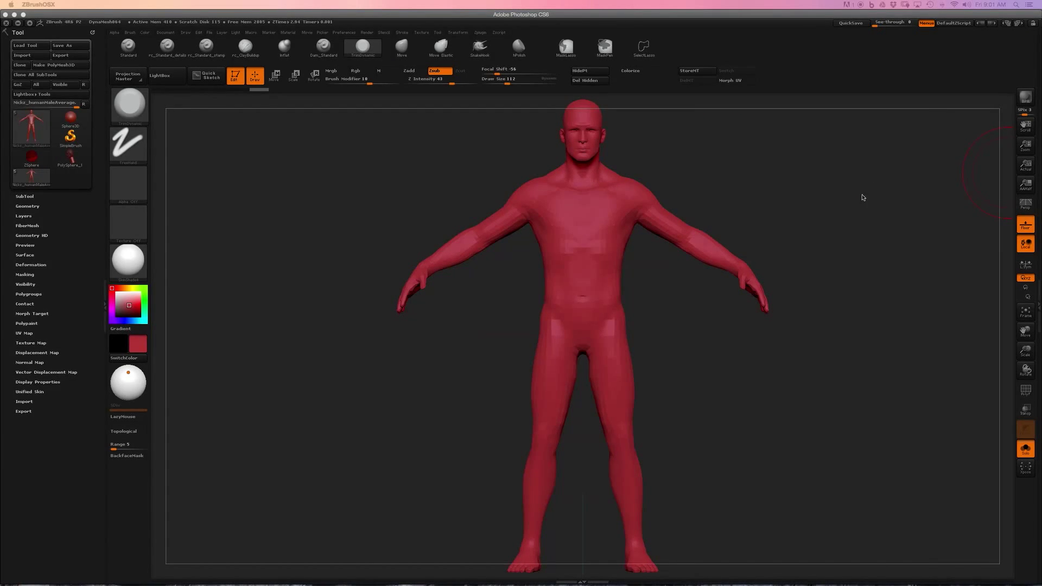
{"action": "left_click_drag", "start_coordinate": [882, 214], "coordinate": [847, 228], "text": "alt"}
{"action": "left_click_drag", "start_coordinate": [684, 186], "coordinate": [669, 240], "text": "alt"}
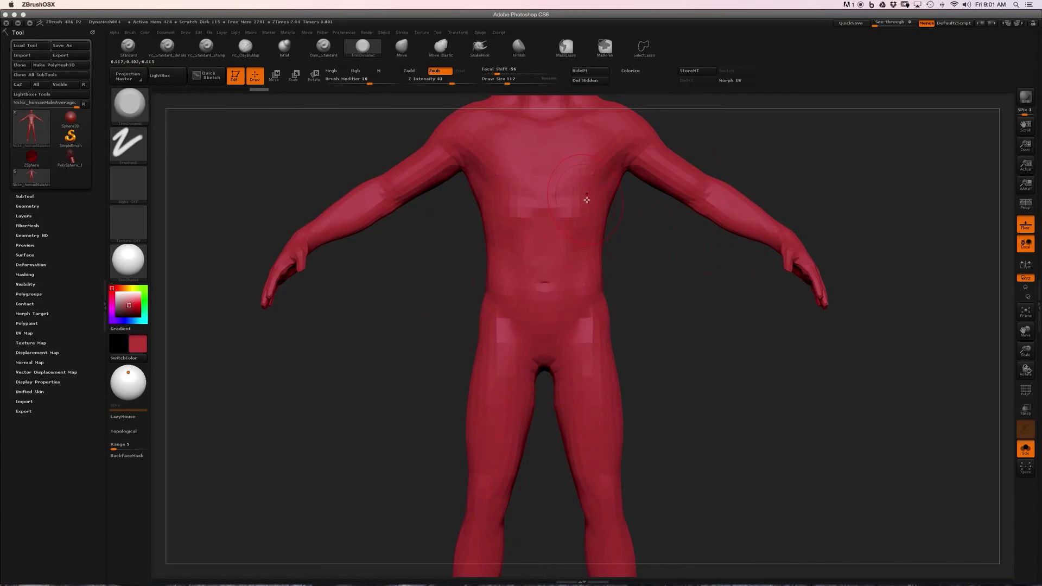
{"action": "key", "text": "b"}
{"action": "key", "text": "s"}
{"action": "key", "text": "t"}
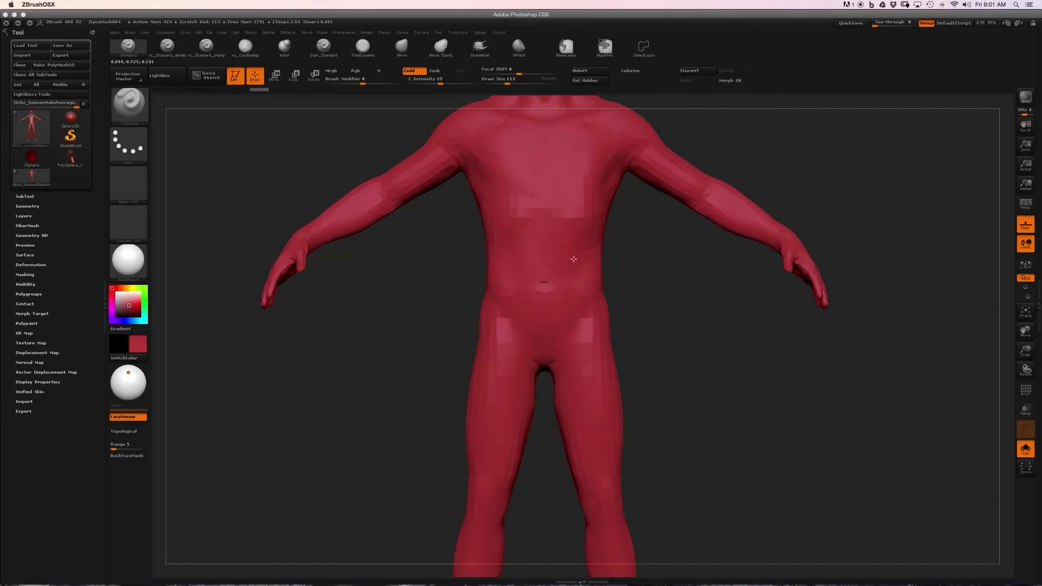
{"action": "key", "text": "s"}
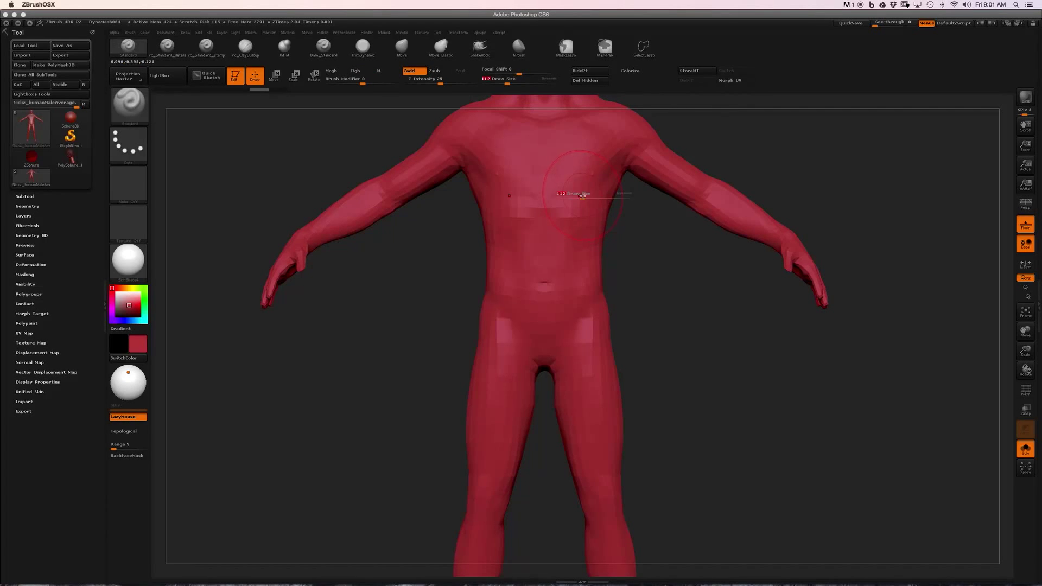
{"action": "left_click_drag", "start_coordinate": [582, 197], "coordinate": [577, 197]}
Sculpt and smooth a few test strokes on the figure's chest and undo them
{"action": "mouse_move", "coordinate": [586, 148]}
{"action": "left_mouse_down"}
{"action": "mouse_move", "coordinate": [598, 219]}
{"action": "mouse_move", "coordinate": [565, 286]}
{"action": "mouse_move", "coordinate": [585, 157]}
{"action": "mouse_move", "coordinate": [575, 214]}
{"action": "left_mouse_up"}
{"action": "mouse_move", "coordinate": [575, 214]}
{"action": "right_mouse_down", "text": "alt"}
{"action": "mouse_move", "coordinate": [560, 265]}
{"action": "mouse_move", "coordinate": [563, 228]}
{"action": "right_mouse_up", "text": "alt"}
{"action": "left_click_drag", "start_coordinate": [563, 228], "coordinate": [561, 286], "text": "shift"}
{"action": "key", "text": "ctrl+z"}
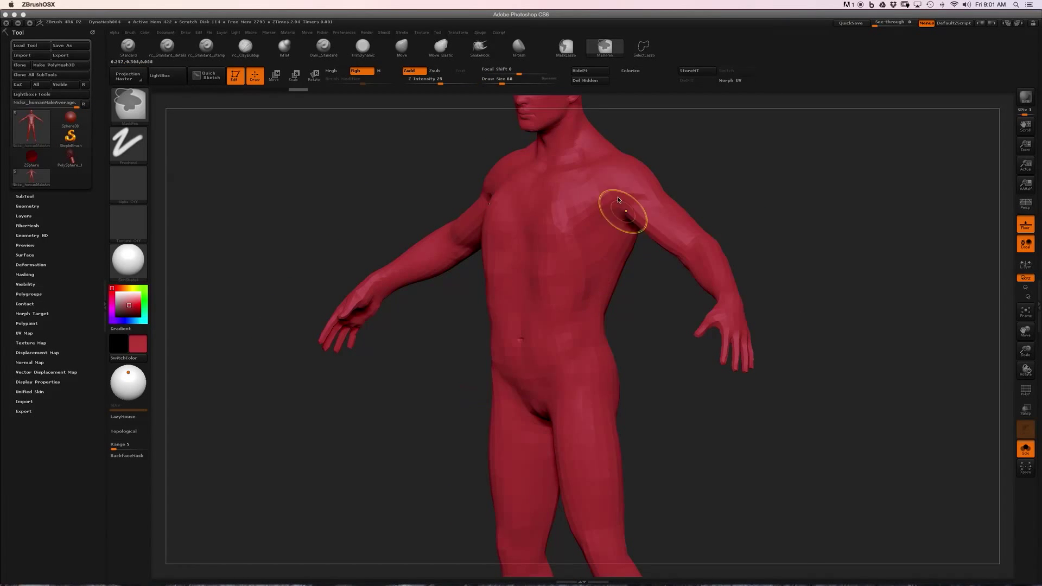
{"action": "key", "text": "ctrl+z"}
{"action": "mouse_move", "coordinate": [649, 300]}
{"action": "left_mouse_down"}
{"action": "mouse_move", "coordinate": [842, 220]}
{"action": "mouse_move", "coordinate": [815, 267]}
{"action": "mouse_move", "coordinate": [806, 233]}
{"action": "mouse_move", "coordinate": [798, 273]}
{"action": "left_mouse_up"}
{"action": "mouse_move", "coordinate": [761, 237]}
{"action": "left_mouse_down"}
{"action": "mouse_move", "coordinate": [775, 228]}
{"action": "mouse_move", "coordinate": [762, 248]}
{"action": "left_mouse_up"}
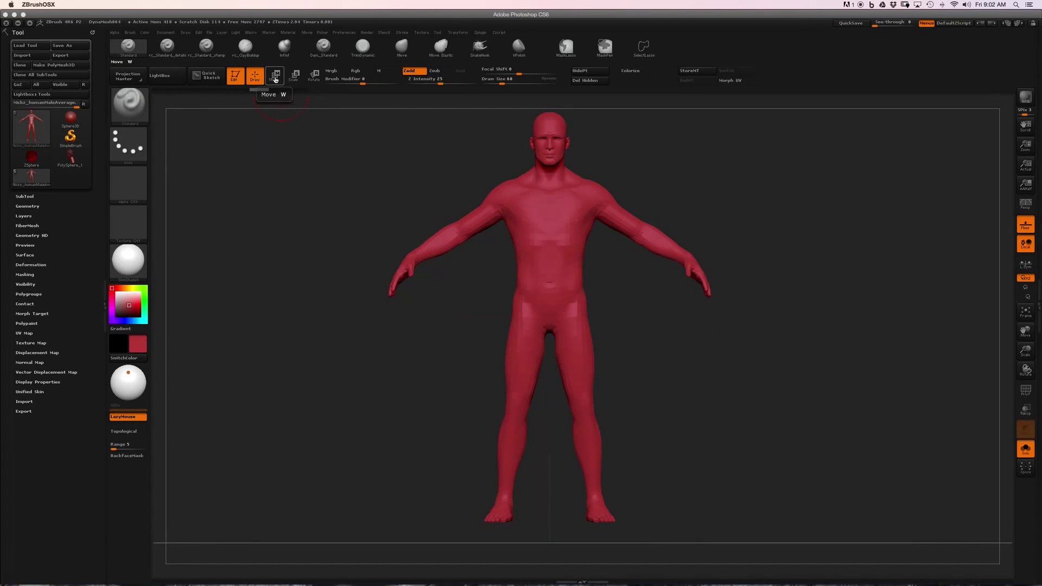
Activate Move mode and place a horizontal transpose line from the figure's shoulder outward past the arm
{"action": "left_click", "coordinate": [275, 79]}
{"action": "left_click", "coordinate": [293, 78]}
{"action": "left_click", "coordinate": [313, 79]}
{"action": "key", "text": "w"}
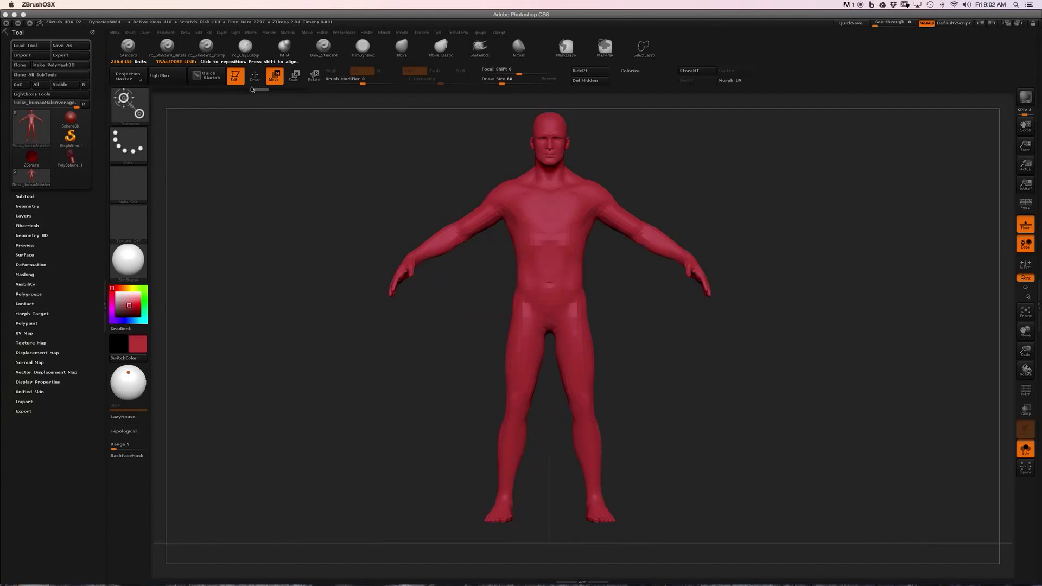
{"action": "left_click_drag", "start_coordinate": [700, 169], "coordinate": [694, 199]}
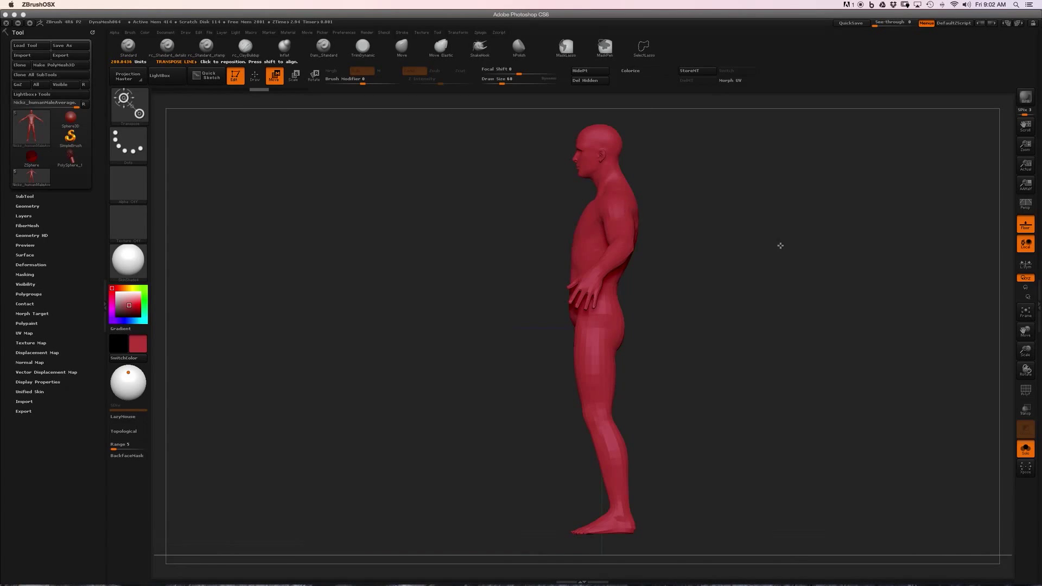
{"action": "left_click_drag", "start_coordinate": [781, 245], "coordinate": [831, 244]}
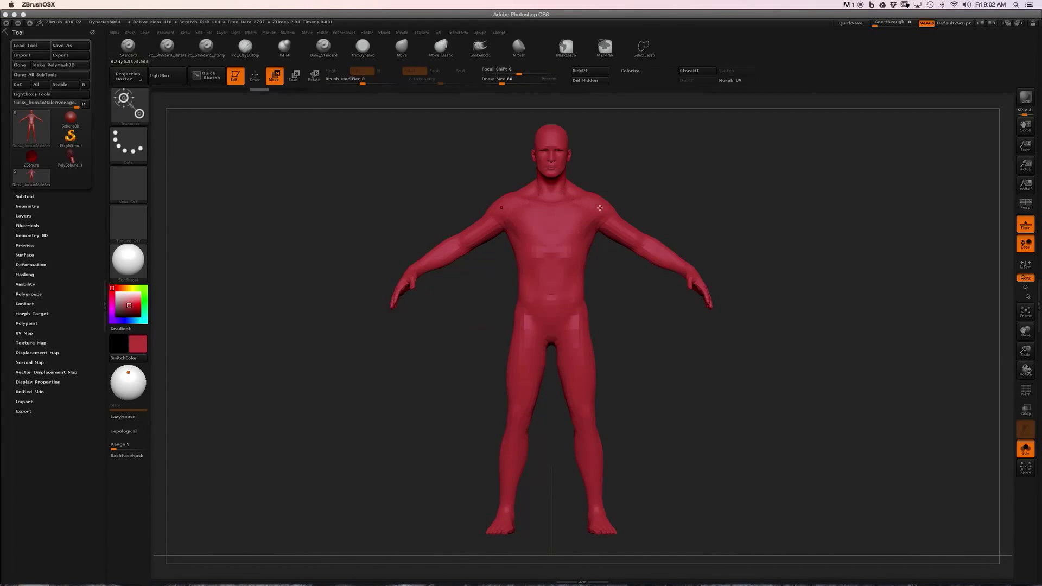
{"action": "left_click_drag", "start_coordinate": [589, 207], "coordinate": [739, 207]}
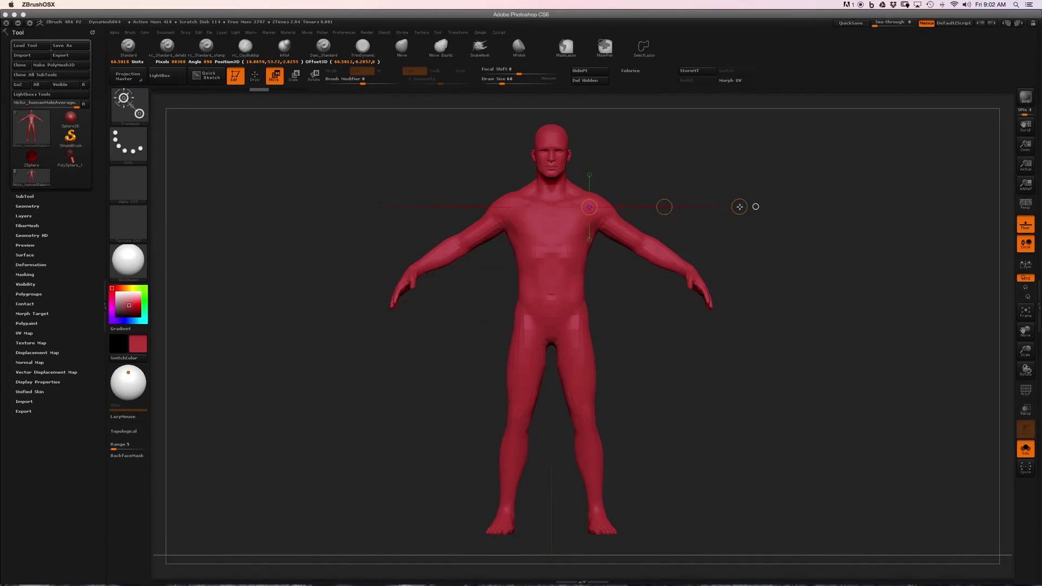
{"action": "left_click_drag", "start_coordinate": [739, 207], "coordinate": [736, 207]}
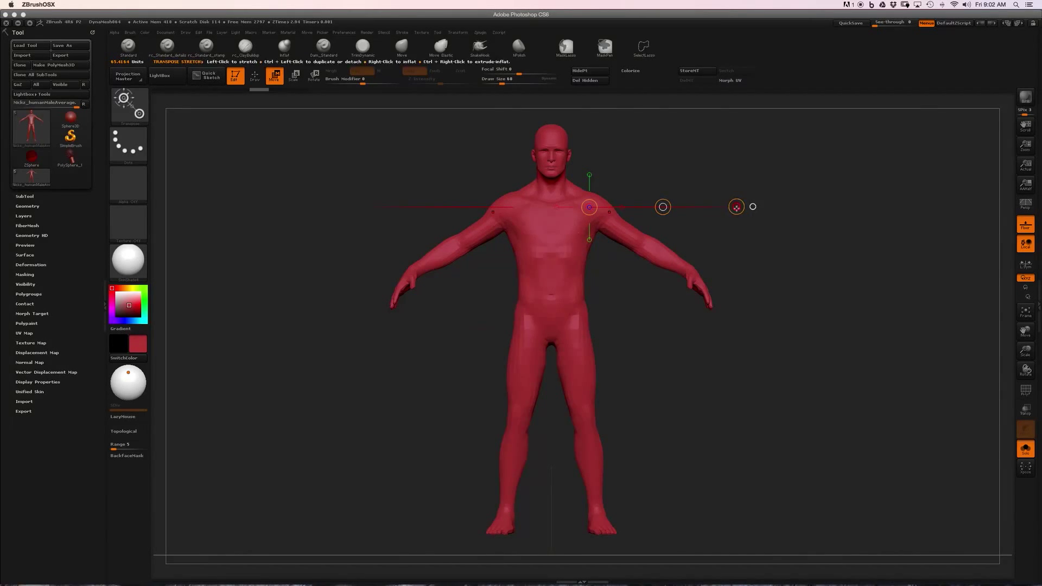
Test deforming the whole figure in Move mode with the line's outer, middle and shoulder handles, undoing each result
{"action": "left_click_drag", "start_coordinate": [736, 206], "coordinate": [793, 205]}
{"action": "key", "text": "ctrl+z"}
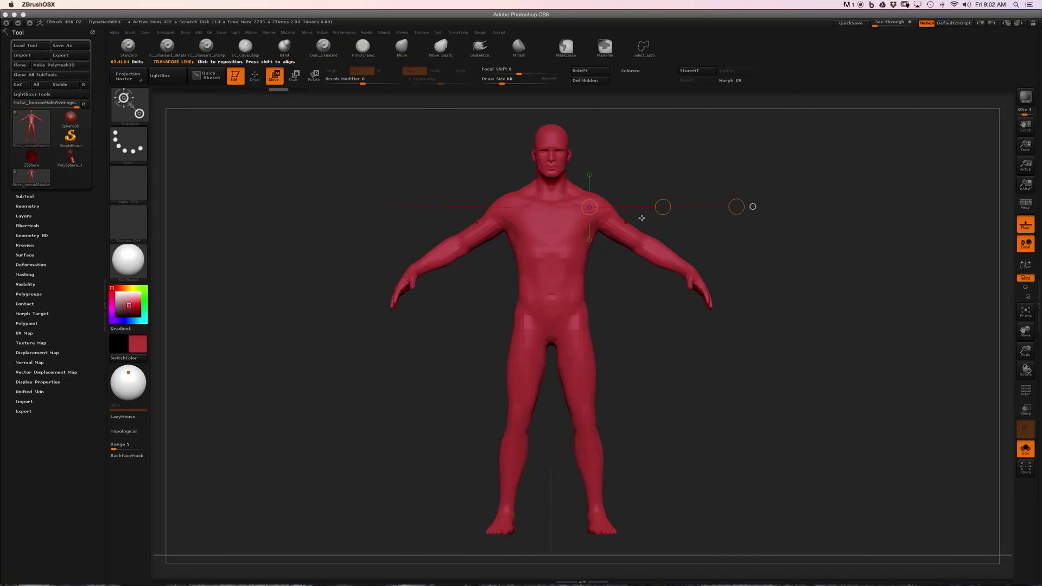
{"action": "left_click_drag", "start_coordinate": [663, 207], "coordinate": [684, 205]}
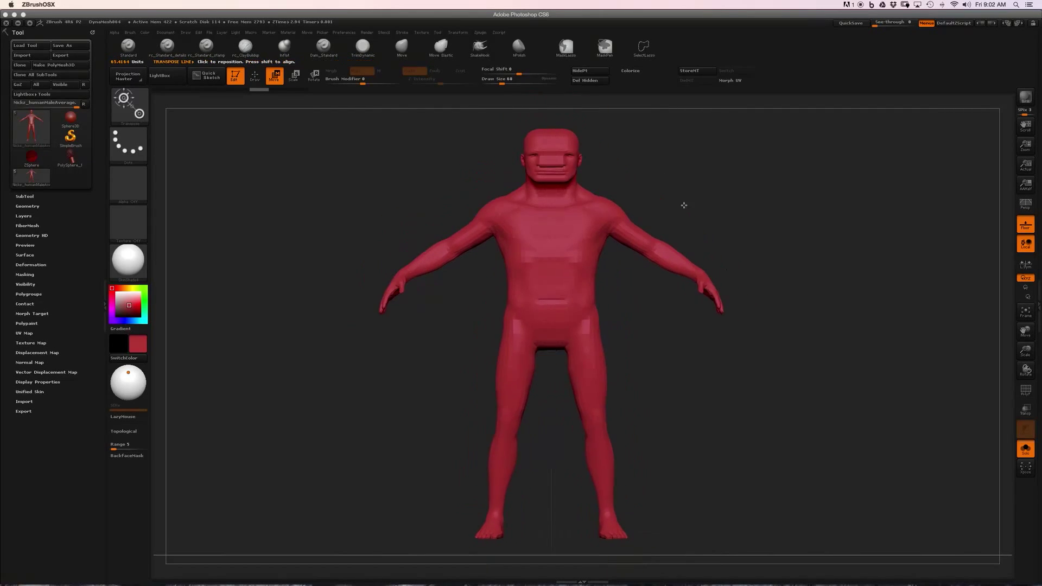
{"action": "key", "text": "ctrl+z"}
{"action": "mouse_move", "coordinate": [589, 208]}
{"action": "left_mouse_down"}
{"action": "mouse_move", "coordinate": [603, 209]}
{"action": "mouse_move", "coordinate": [591, 209]}
{"action": "left_mouse_up"}
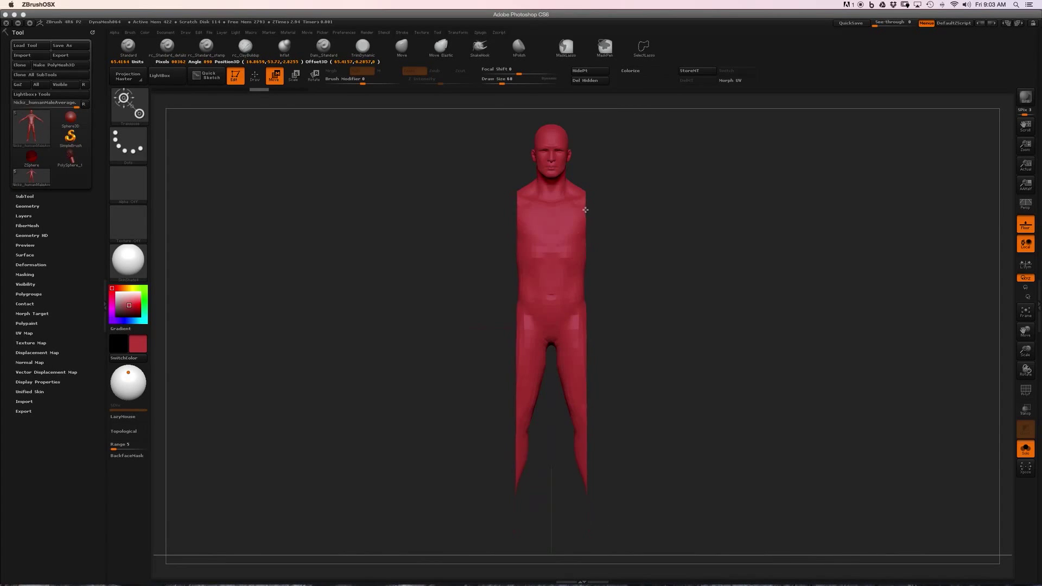
{"action": "left_click_drag", "start_coordinate": [613, 210], "coordinate": [651, 211]}
{"action": "key", "text": "ctrl+z"}
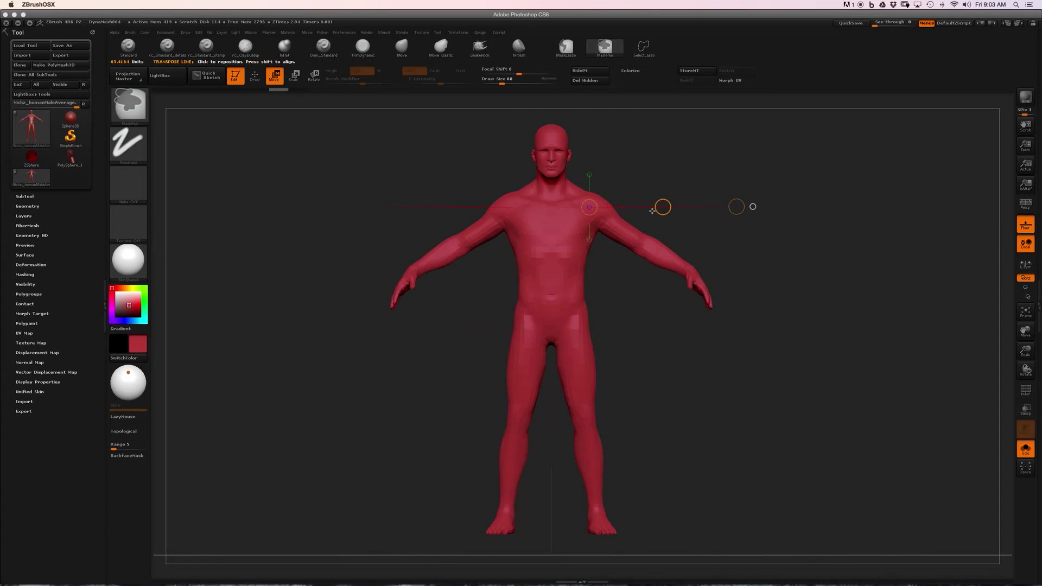
Switch to Scale mode and test scaling the figure from the line's outer and shoulder ends, undoing each attempt
{"action": "left_click", "coordinate": [293, 76]}
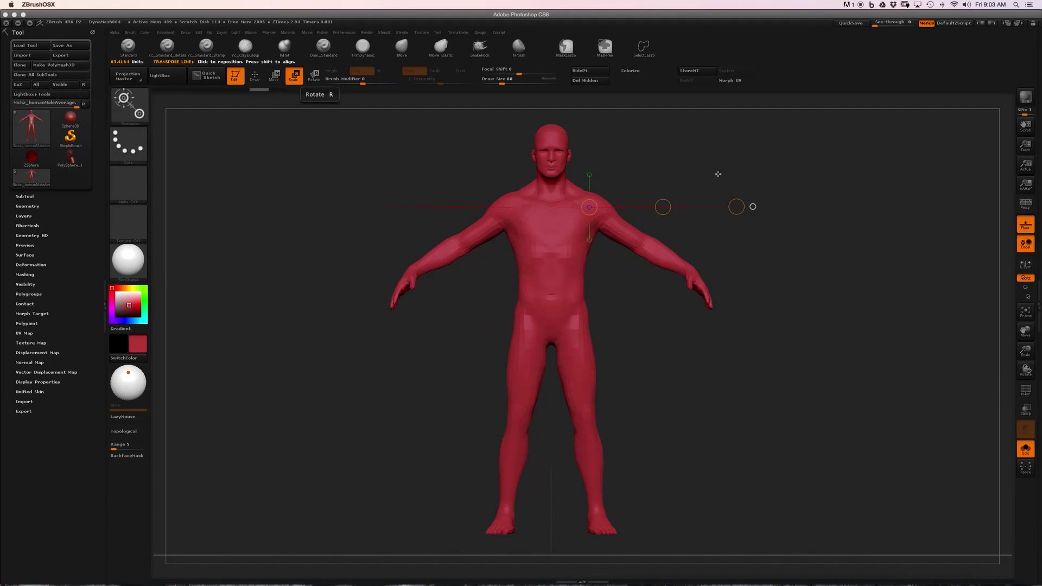
{"action": "left_click_drag", "start_coordinate": [736, 207], "coordinate": [703, 215]}
{"action": "key", "text": "ctrl+z"}
{"action": "key", "text": "ctrl+z"}
{"action": "left_click_drag", "start_coordinate": [589, 208], "coordinate": [641, 223]}
{"action": "key", "text": "ctrl+z"}
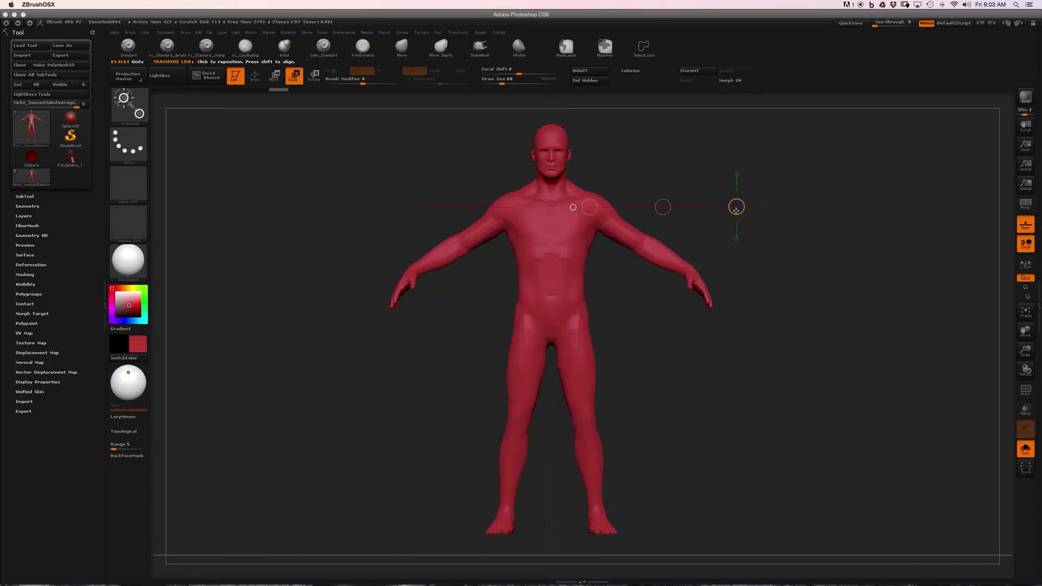
Switch to Rotate mode and test the line's outer and middle handles on the whole figure, undoing the rotations
{"action": "left_click", "coordinate": [314, 76]}
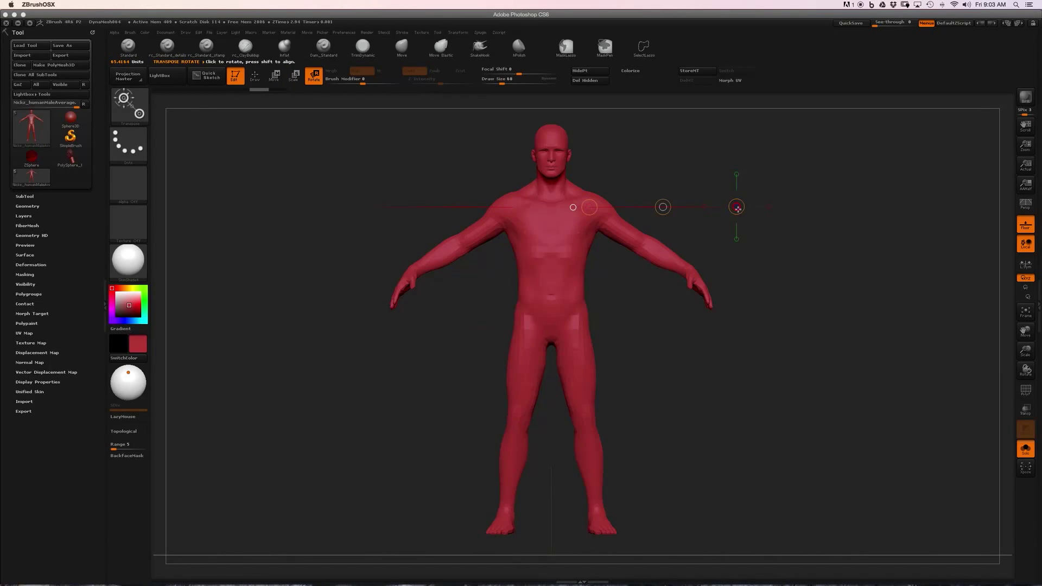
{"action": "mouse_move", "coordinate": [737, 206]}
{"action": "left_mouse_down"}
{"action": "mouse_move", "coordinate": [725, 247]}
{"action": "mouse_move", "coordinate": [733, 168]}
{"action": "mouse_move", "coordinate": [699, 272]}
{"action": "mouse_move", "coordinate": [735, 158]}
{"action": "mouse_move", "coordinate": [730, 255]}
{"action": "mouse_move", "coordinate": [735, 149]}
{"action": "mouse_move", "coordinate": [731, 216]}
{"action": "mouse_move", "coordinate": [740, 222]}
{"action": "left_mouse_up"}
{"action": "key", "text": "ctrl+z"}
{"action": "mouse_move", "coordinate": [737, 207]}
{"action": "left_mouse_down"}
{"action": "mouse_move", "coordinate": [731, 167]}
{"action": "mouse_move", "coordinate": [726, 251]}
{"action": "mouse_move", "coordinate": [733, 198]}
{"action": "left_mouse_up"}
{"action": "key", "text": "super+z"}
{"action": "left_click_drag", "start_coordinate": [663, 207], "coordinate": [721, 243]}
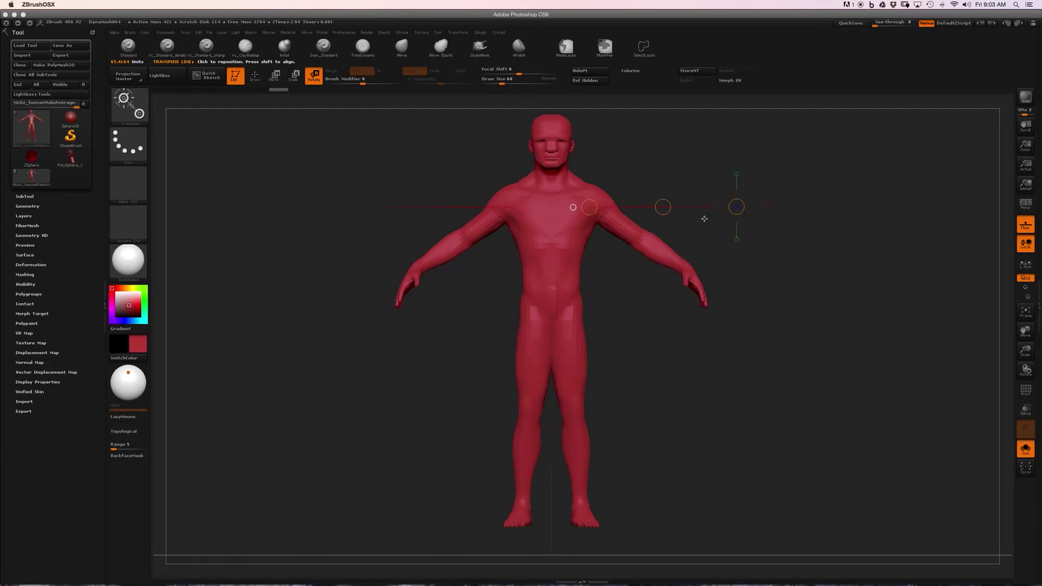
Test rotating the whole figure once more from the line's outer end and undo it
{"action": "left_click_drag", "start_coordinate": [759, 331], "coordinate": [845, 200]}
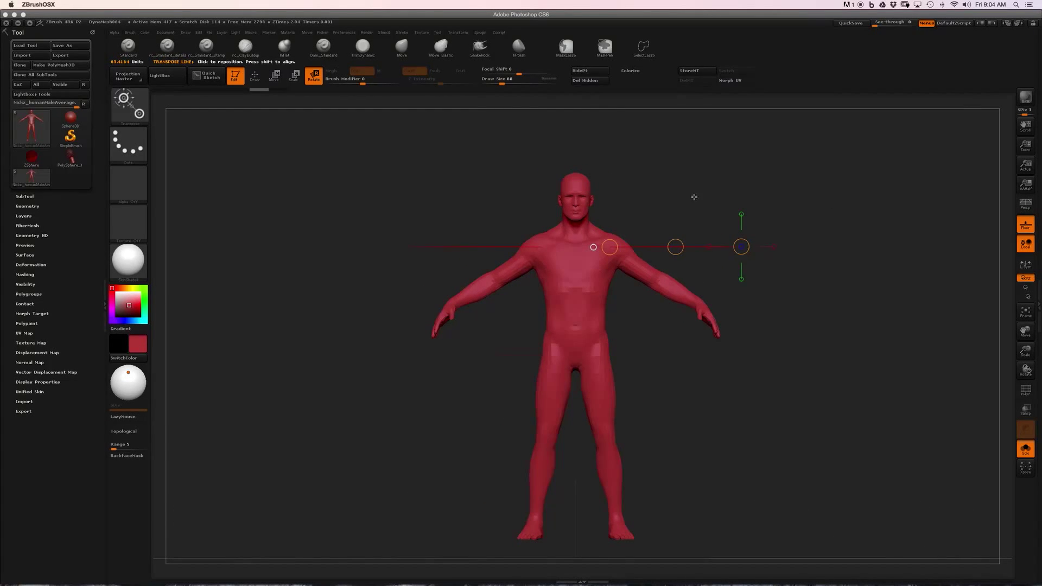
{"action": "mouse_move", "coordinate": [696, 204]}
{"action": "left_mouse_down"}
{"action": "mouse_move", "coordinate": [670, 195]}
{"action": "mouse_move", "coordinate": [735, 199]}
{"action": "mouse_move", "coordinate": [703, 205]}
{"action": "left_mouse_up"}
{"action": "left_click_drag", "start_coordinate": [776, 310], "coordinate": [828, 293], "text": "alt"}
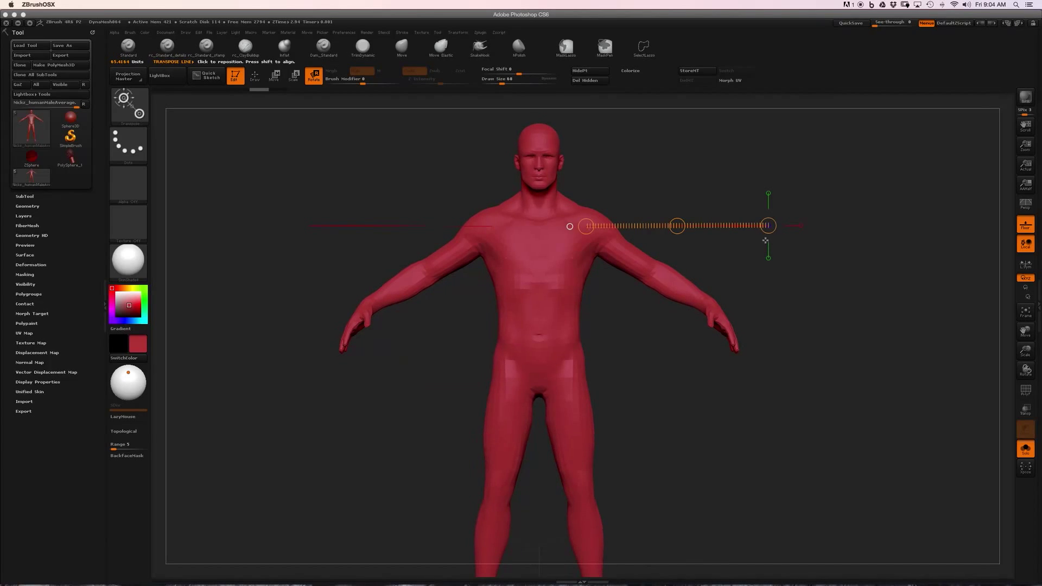
{"action": "mouse_move", "coordinate": [768, 226]}
{"action": "left_mouse_down"}
{"action": "mouse_move", "coordinate": [765, 251]}
{"action": "mouse_move", "coordinate": [766, 210]}
{"action": "mouse_move", "coordinate": [761, 234]}
{"action": "left_mouse_up"}
{"action": "key", "text": "ctrl+z"}
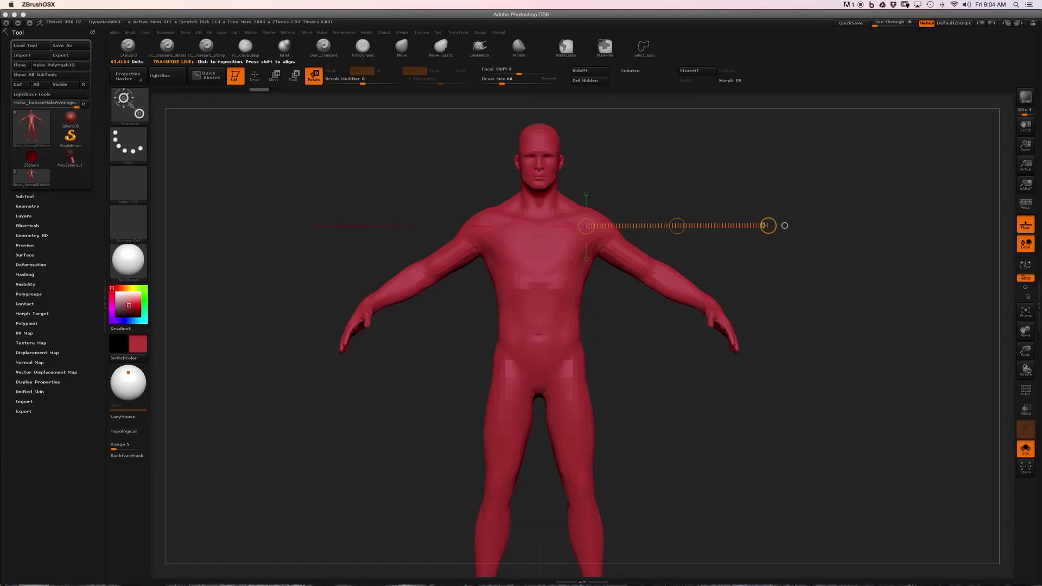
Reposition the Rotate transpose line so it runs along the arm from the shoulder to the wrist
{"action": "left_click_drag", "start_coordinate": [768, 225], "coordinate": [714, 300]}
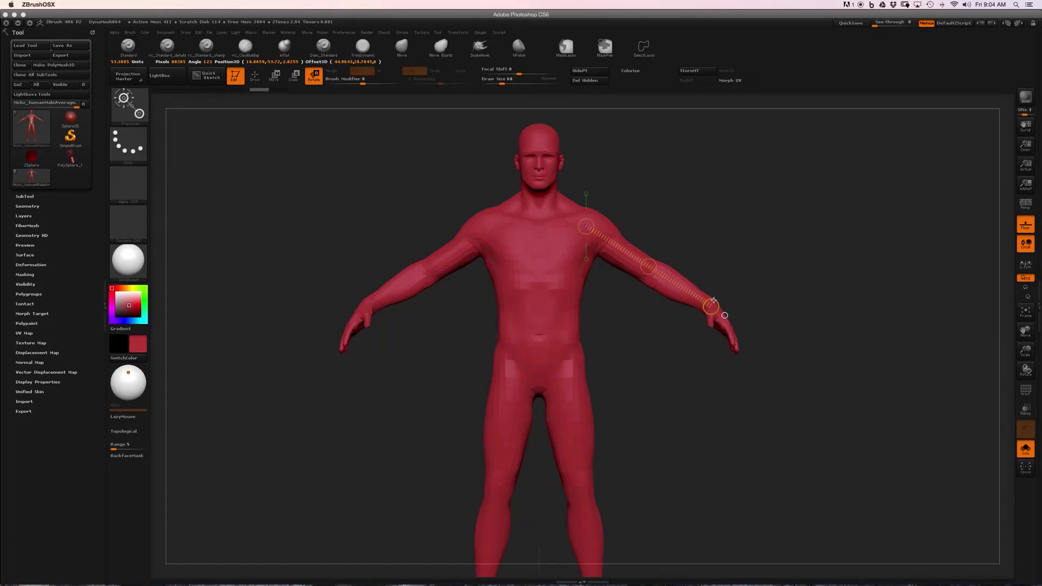
{"action": "left_click_drag", "start_coordinate": [778, 279], "coordinate": [768, 254], "text": "alt"}
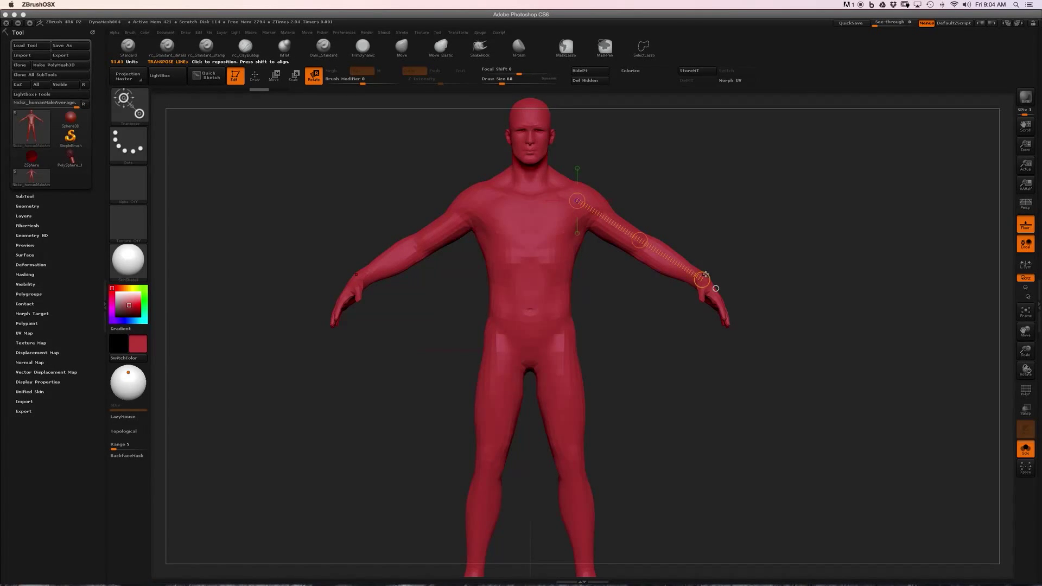
{"action": "left_click_drag", "start_coordinate": [705, 275], "coordinate": [708, 266]}
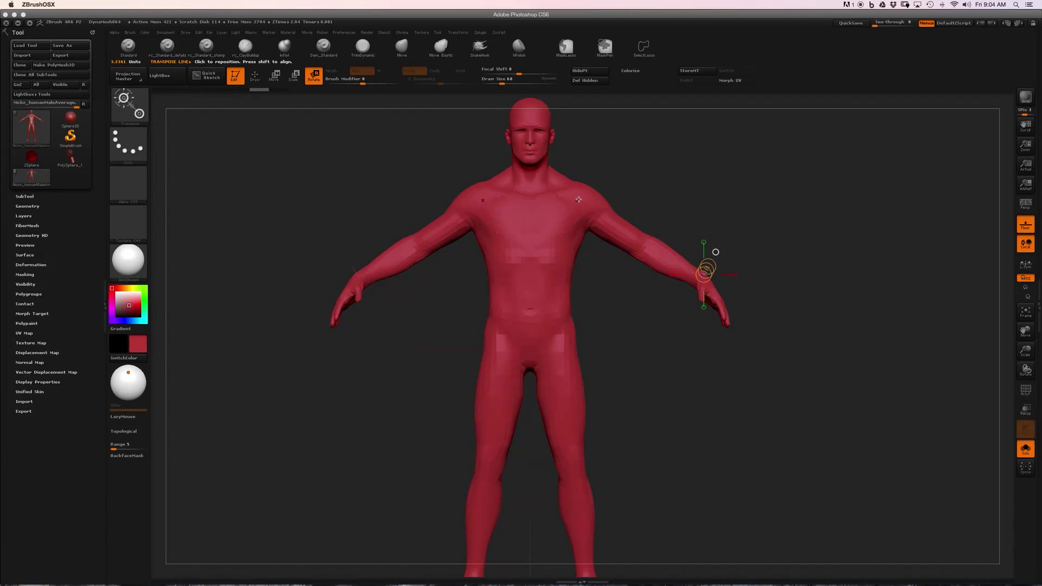
{"action": "left_click_drag", "start_coordinate": [580, 200], "coordinate": [759, 199]}
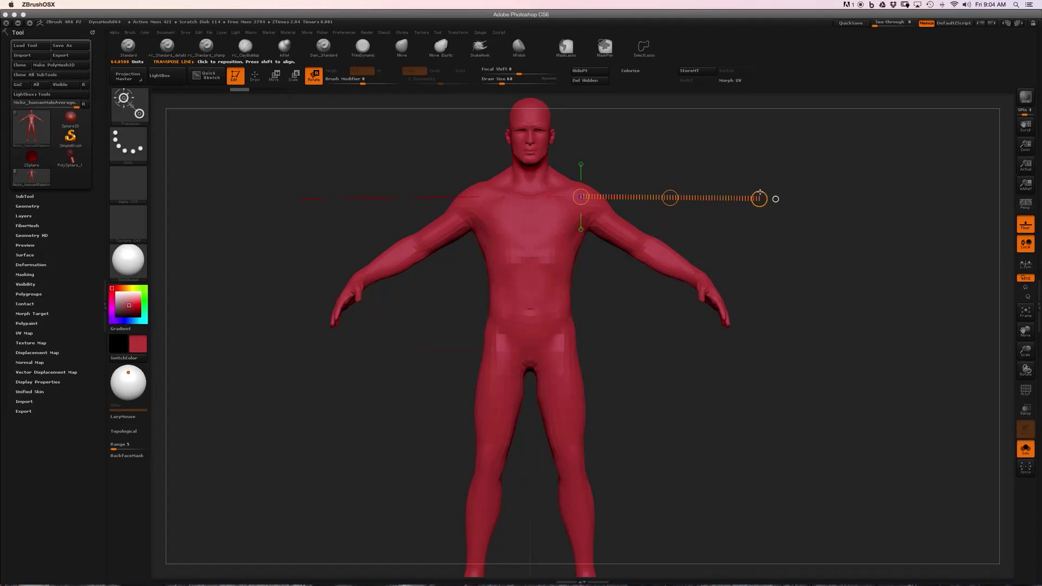
{"action": "left_click_drag", "start_coordinate": [760, 193], "coordinate": [700, 278]}
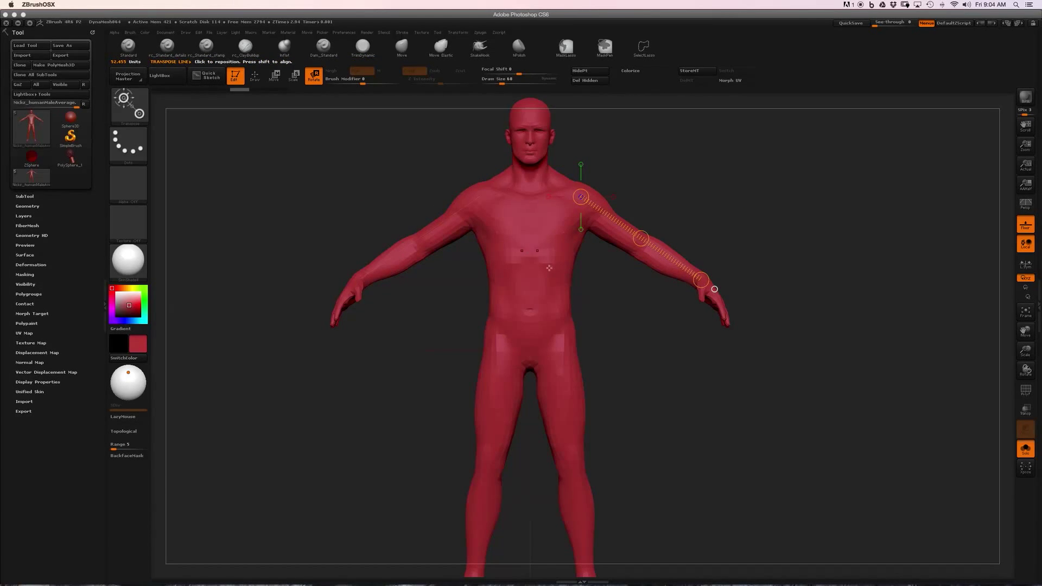
Practise redrawing the transpose line from abdomen to upper thigh, from shoulder to wrist, and from shoulder to foot in a raised view
{"action": "left_click_drag", "start_coordinate": [540, 297], "coordinate": [556, 360]}
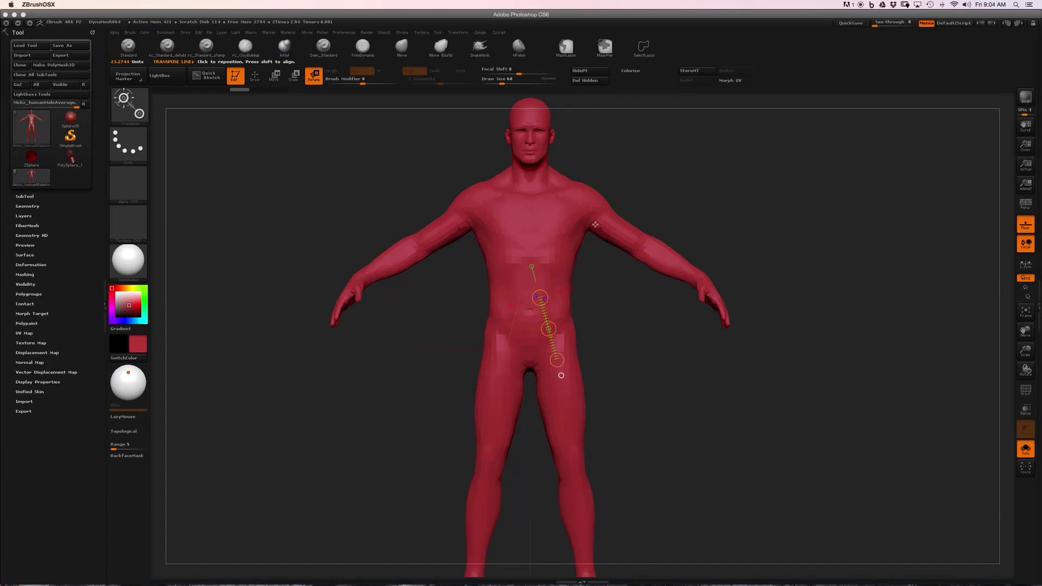
{"action": "left_click_drag", "start_coordinate": [583, 197], "coordinate": [701, 279]}
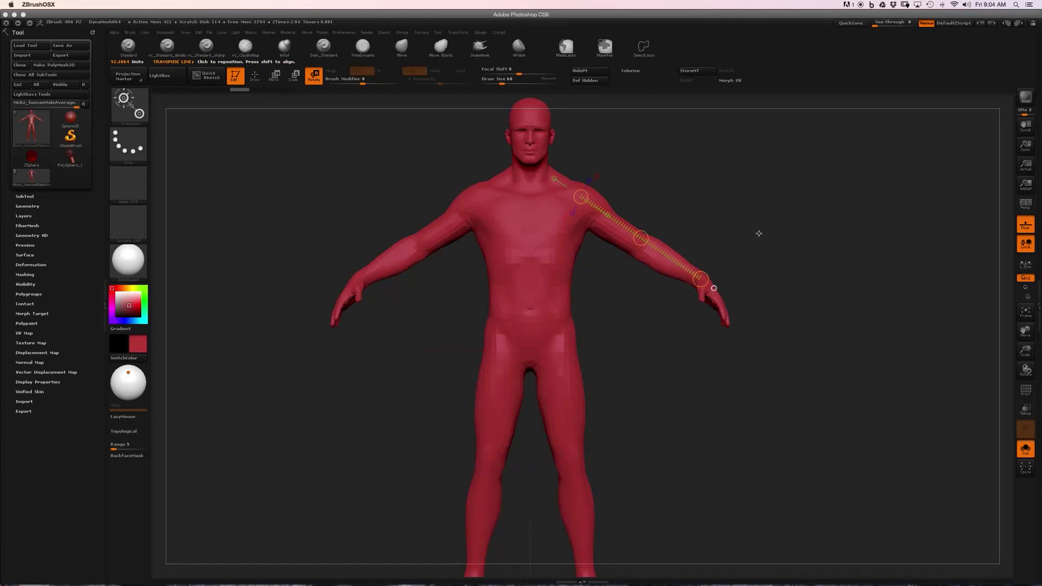
{"action": "left_click_drag", "start_coordinate": [759, 234], "coordinate": [740, 294]}
{"action": "left_click_drag", "start_coordinate": [577, 173], "coordinate": [619, 346]}
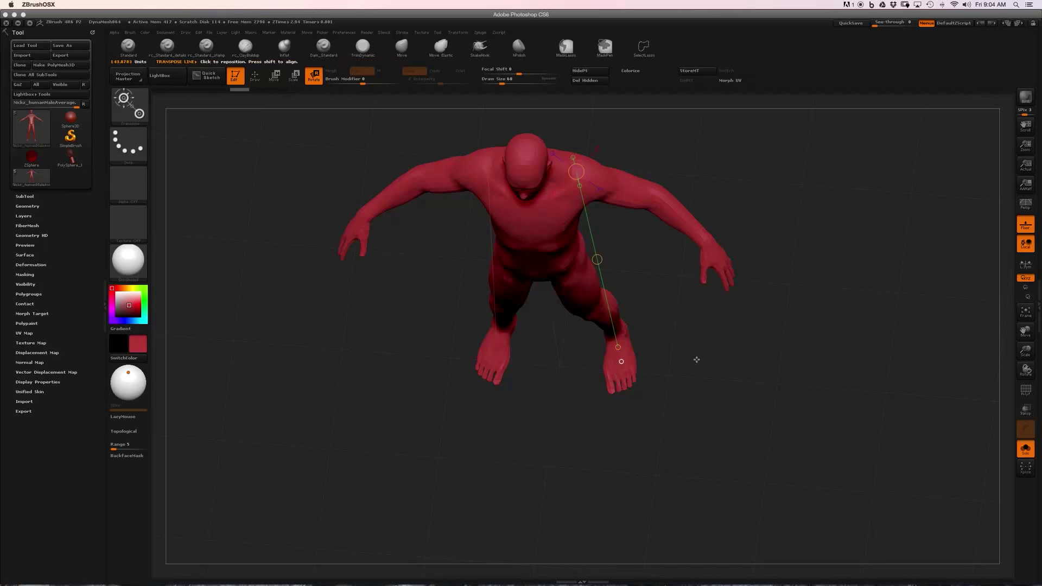
{"action": "left_click_drag", "start_coordinate": [696, 359], "coordinate": [730, 330]}
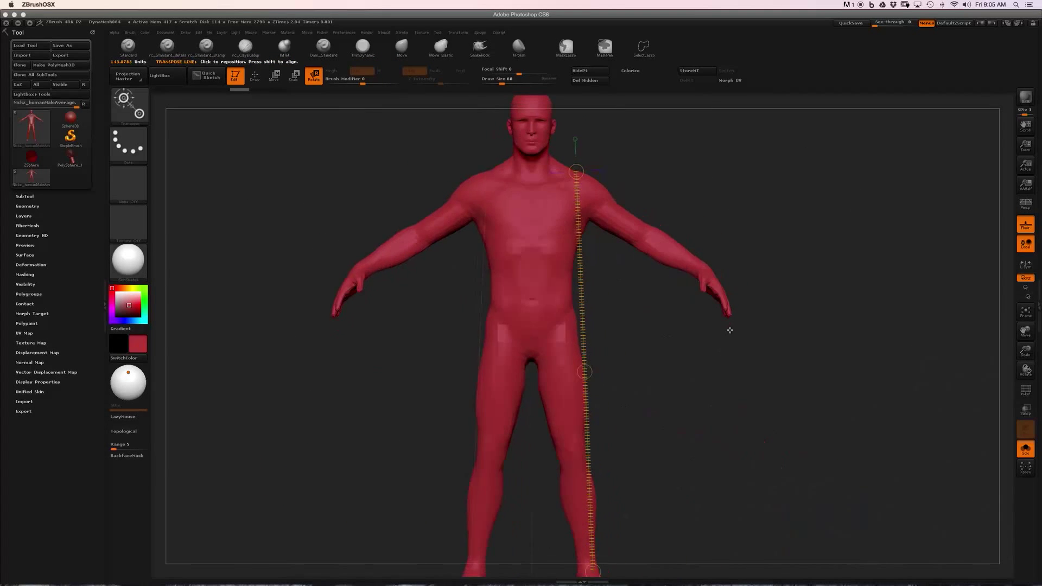
Redraw the transpose line down one side of the torso, from the upper chest to the waist
{"action": "left_click_drag", "start_coordinate": [701, 379], "coordinate": [736, 356], "text": "alt"}
{"action": "left_click_drag", "start_coordinate": [592, 184], "coordinate": [581, 270]}
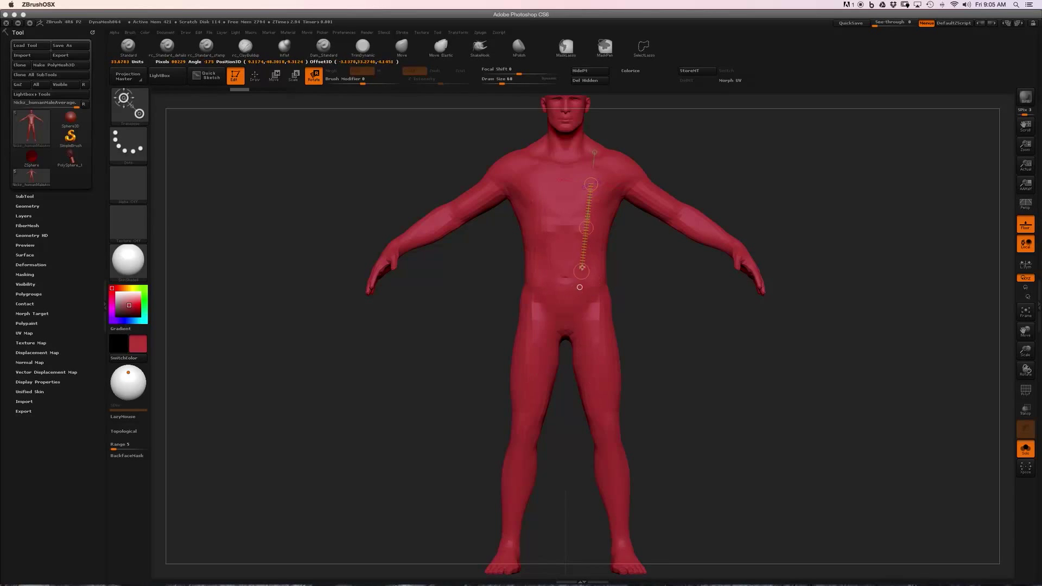
{"action": "left_click_drag", "start_coordinate": [714, 346], "coordinate": [791, 242], "text": "alt"}
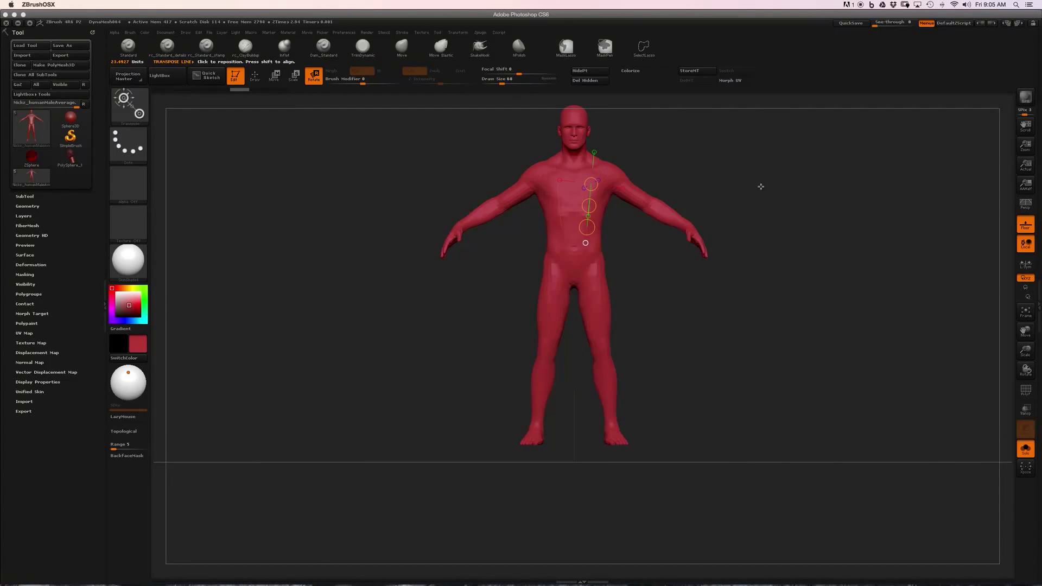
{"action": "left_click_drag", "start_coordinate": [761, 187], "coordinate": [807, 219]}
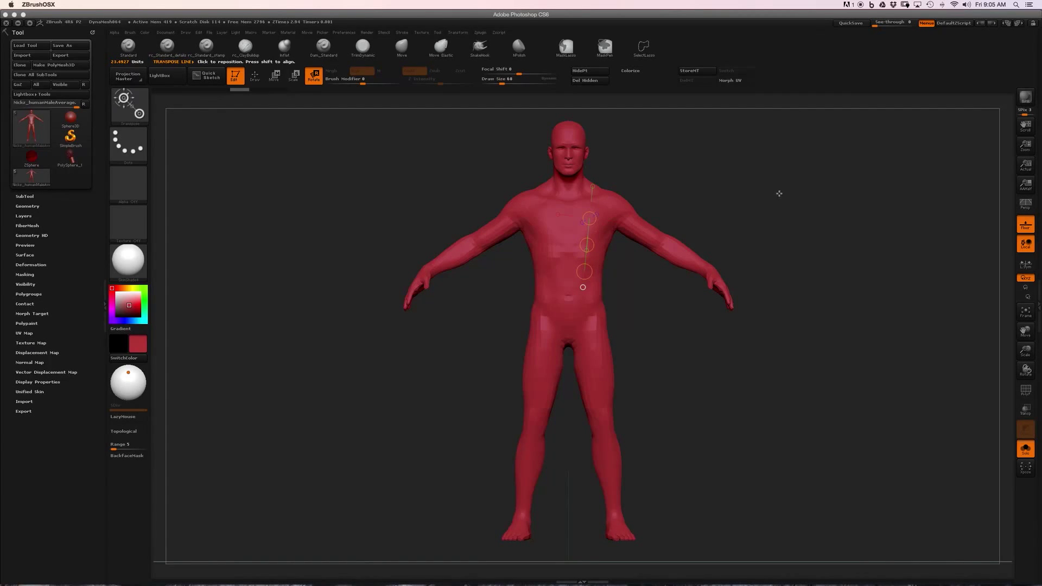
{"action": "left_click_drag", "start_coordinate": [748, 209], "coordinate": [760, 180]}
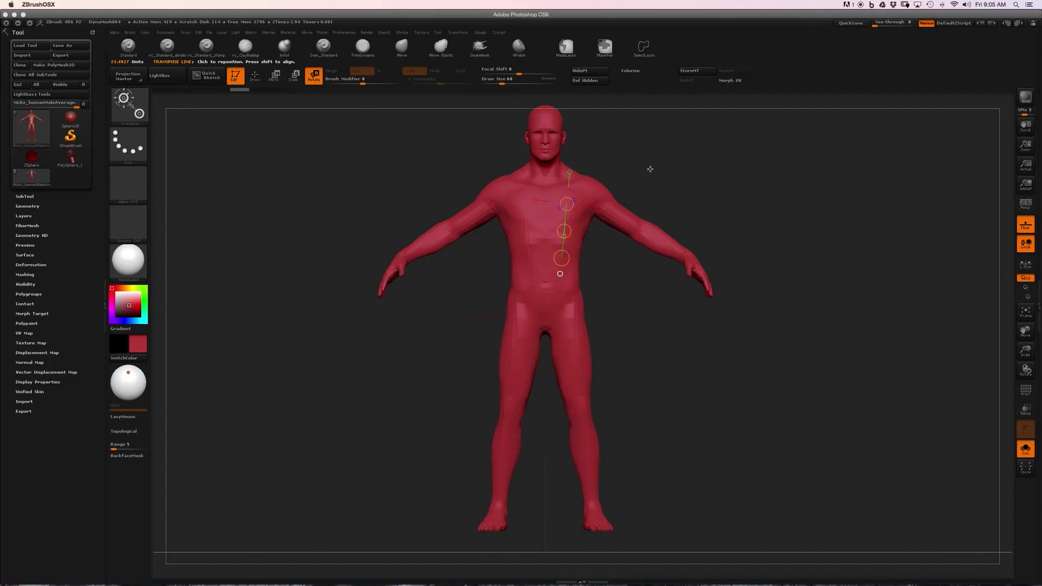
Test topological masks drawn from the shoulder that leave the whole arms free and then only the forearms, and clear the mask
{"action": "mouse_move", "coordinate": [665, 173]}
{"action": "left_mouse_down", "text": "alt"}
{"action": "mouse_move", "coordinate": [651, 204]}
{"action": "mouse_move", "coordinate": [651, 177]}
{"action": "left_mouse_up", "text": "alt"}
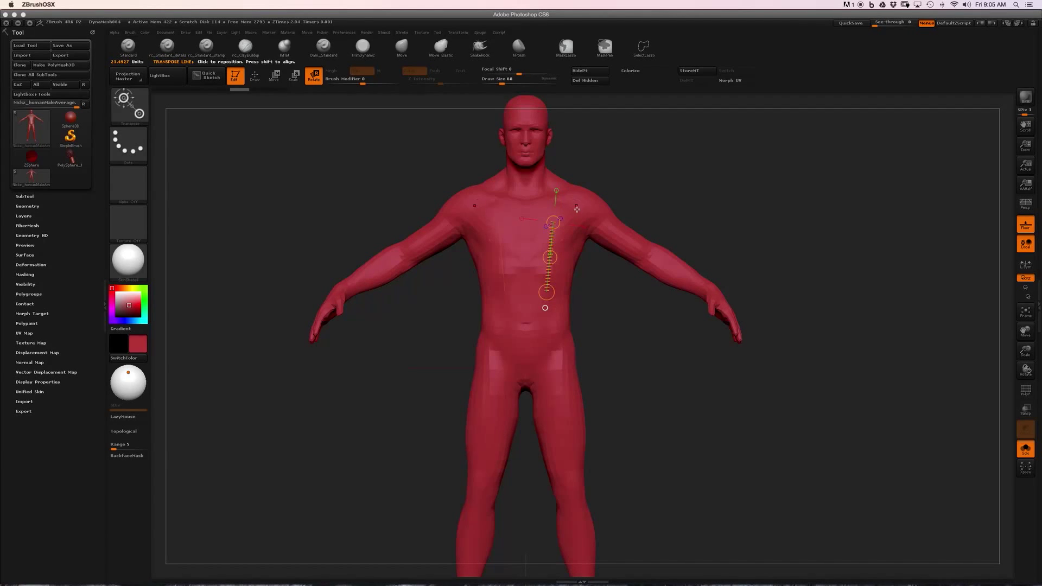
{"action": "left_click_drag", "start_coordinate": [574, 199], "coordinate": [618, 236], "text": "ctrl"}
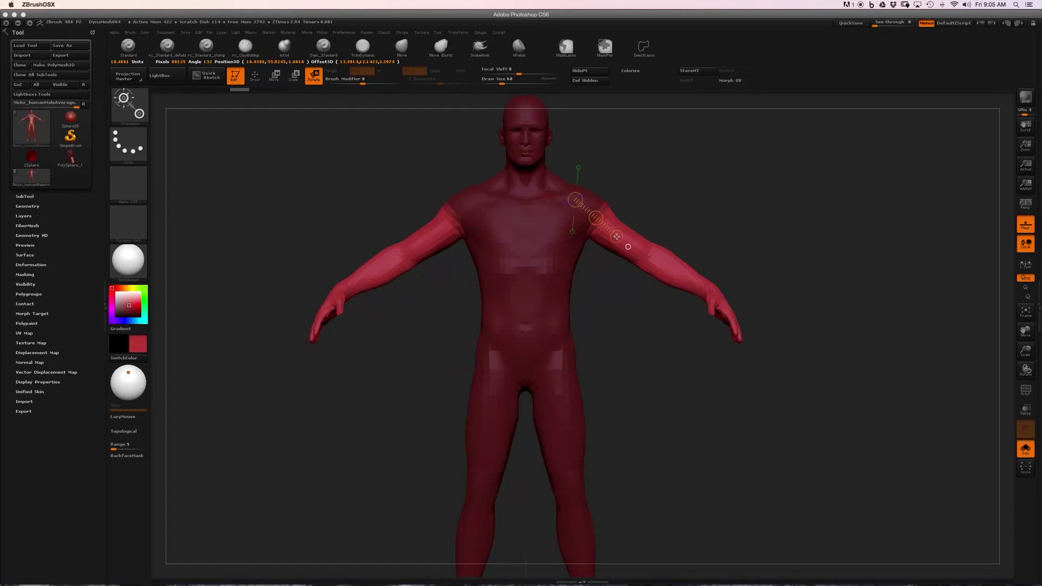
{"action": "left_click_drag", "start_coordinate": [617, 236], "coordinate": [618, 237], "text": "ctrl"}
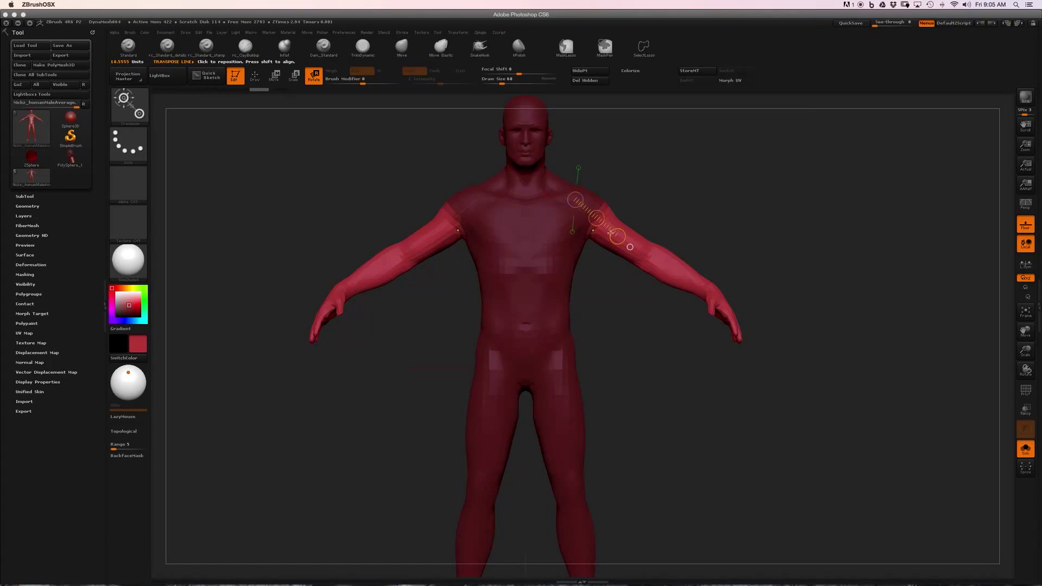
{"action": "left_click_drag", "start_coordinate": [607, 210], "coordinate": [696, 283]}
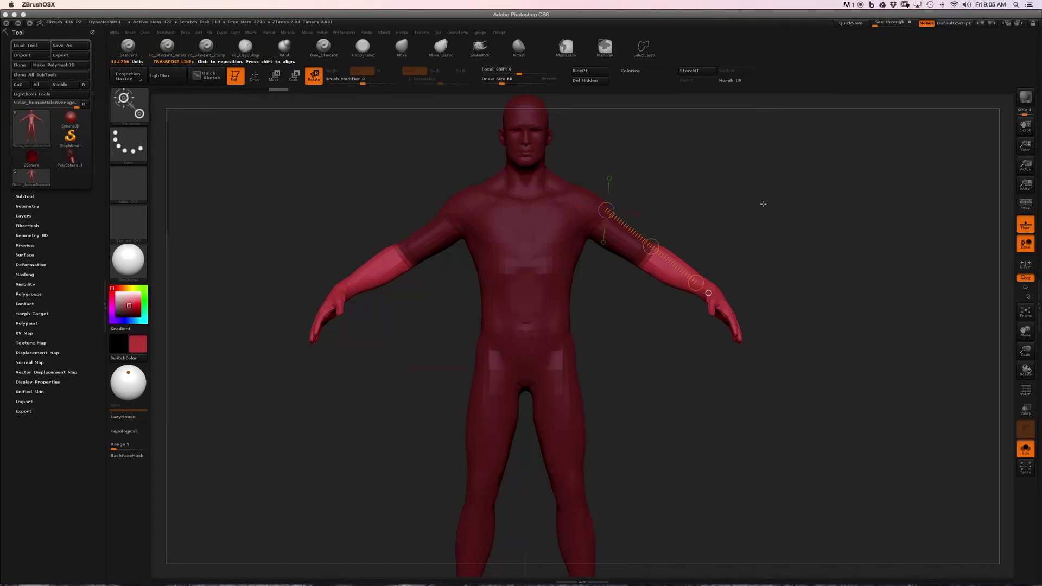
{"action": "mouse_move", "coordinate": [758, 203]}
{"action": "left_mouse_down", "text": "ctrl"}
{"action": "mouse_move", "coordinate": [747, 181]}
{"action": "mouse_move", "coordinate": [768, 189]}
{"action": "mouse_move", "coordinate": [782, 238]}
{"action": "left_mouse_up", "text": "ctrl"}
Examine the polygroups and edge flow of the arms and torso with PolyFrame, and hide the wireframe again
{"action": "key", "text": "shift+f"}
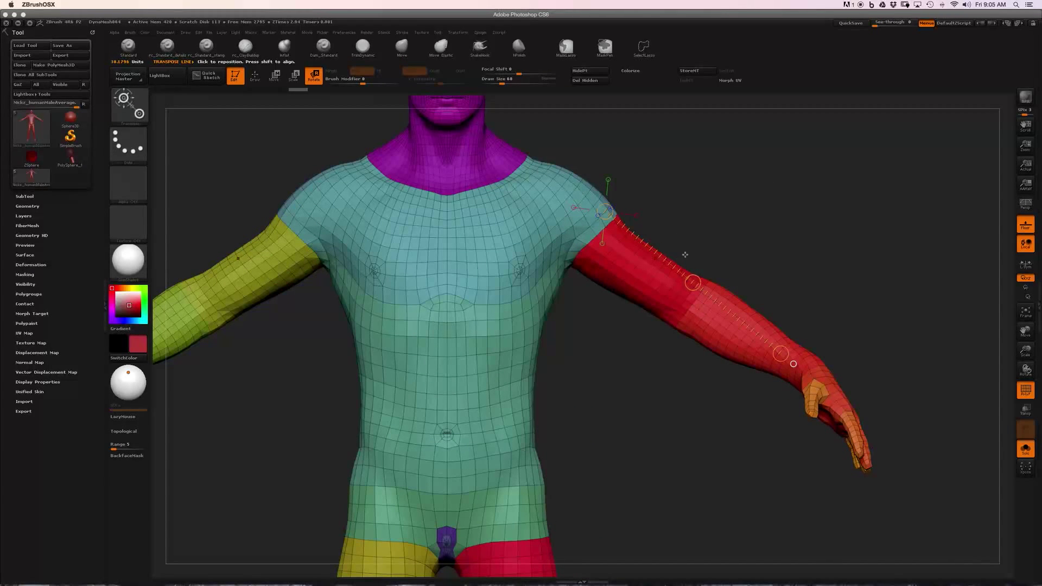
{"action": "left_click_drag", "start_coordinate": [805, 233], "coordinate": [747, 194], "text": "alt"}
{"action": "key", "text": "shift+f"}
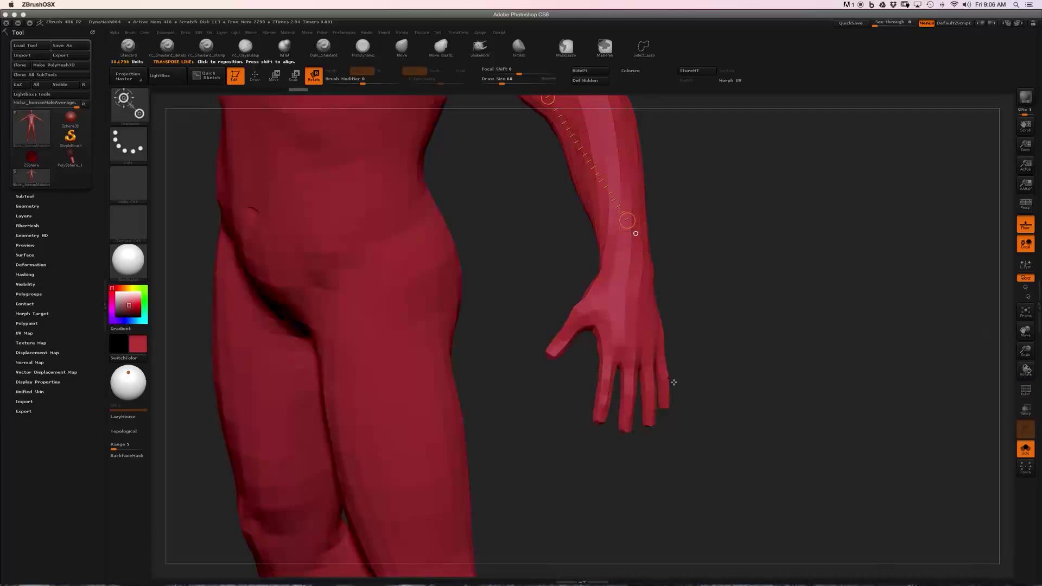
{"action": "left_click_drag", "start_coordinate": [752, 304], "coordinate": [877, 404], "text": "alt"}
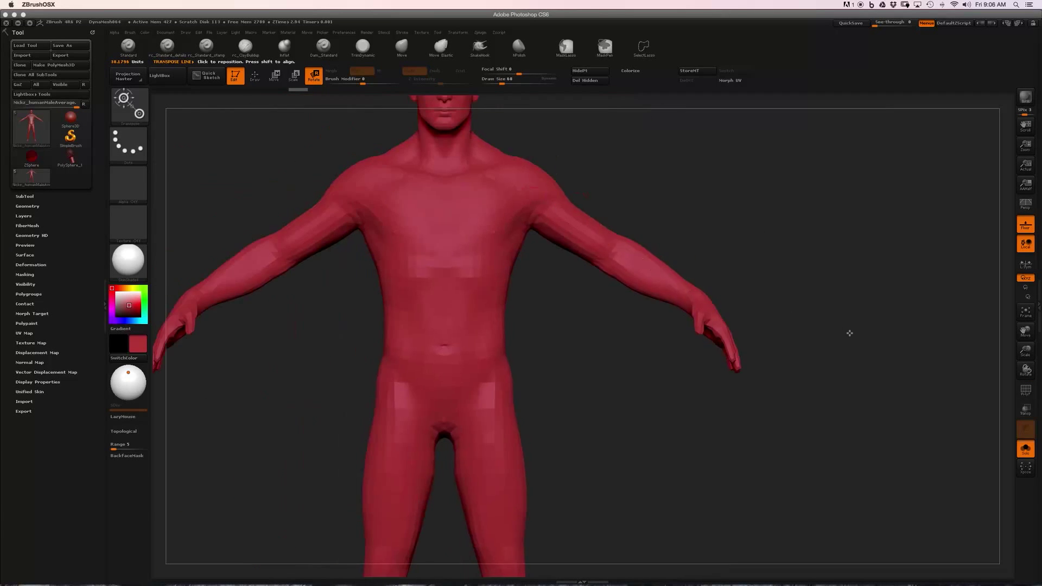
Mask the body topologically from the shoulder so only both arms stay free, and practise redrawing the transpose line on the torso
{"action": "left_click_drag", "start_coordinate": [849, 332], "coordinate": [867, 273], "text": "alt"}
{"action": "left_click_drag", "start_coordinate": [559, 172], "coordinate": [616, 208], "text": "ctrl"}
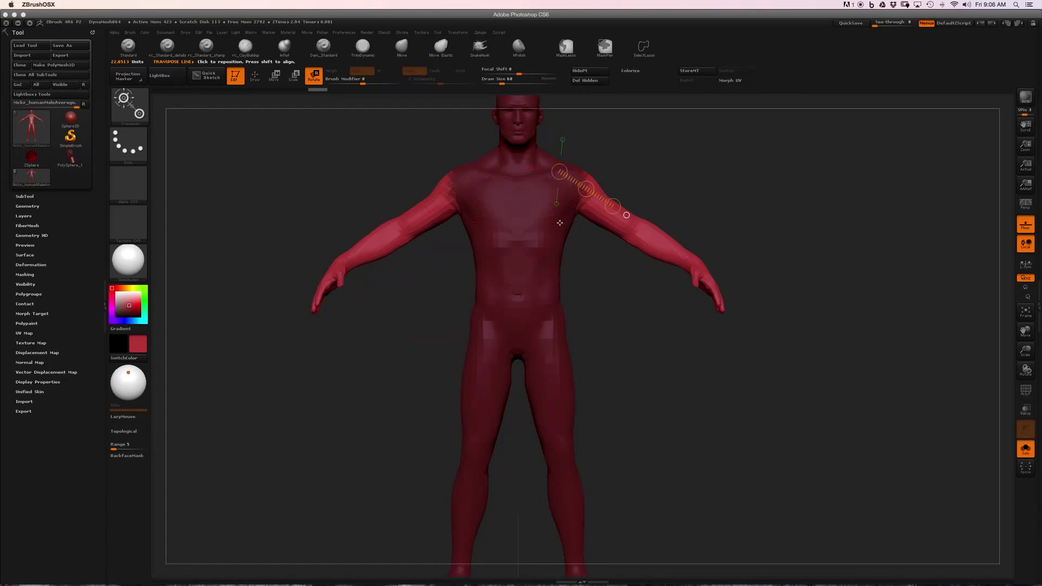
{"action": "left_click_drag", "start_coordinate": [543, 232], "coordinate": [544, 304]}
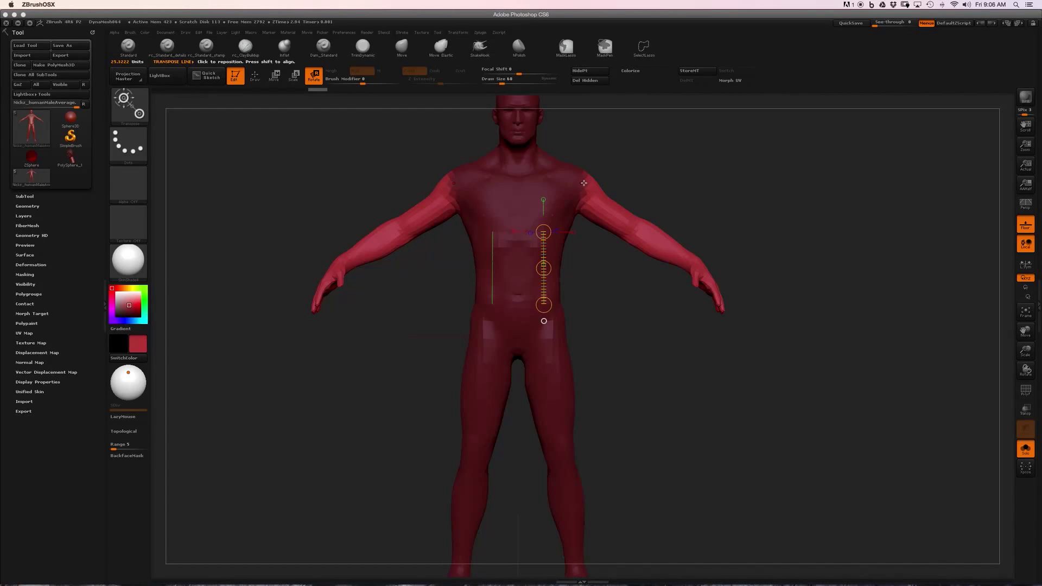
{"action": "mouse_move", "coordinate": [584, 183]}
{"action": "left_mouse_down"}
{"action": "mouse_move", "coordinate": [691, 257]}
{"action": "mouse_move", "coordinate": [649, 320]}
{"action": "mouse_move", "coordinate": [693, 256]}
{"action": "mouse_move", "coordinate": [689, 230]}
{"action": "mouse_move", "coordinate": [694, 256]}
{"action": "mouse_move", "coordinate": [615, 313]}
{"action": "mouse_move", "coordinate": [626, 251]}
{"action": "mouse_move", "coordinate": [668, 234]}
{"action": "mouse_move", "coordinate": [683, 211]}
{"action": "mouse_move", "coordinate": [638, 264]}
{"action": "left_mouse_up"}
Draw the Rotate transpose line in side view from the shoulder down the upper arm to the elbow
{"action": "mouse_move", "coordinate": [698, 200]}
{"action": "left_mouse_down"}
{"action": "mouse_move", "coordinate": [695, 235]}
{"action": "mouse_move", "coordinate": [684, 209]}
{"action": "mouse_move", "coordinate": [689, 179]}
{"action": "mouse_move", "coordinate": [703, 246]}
{"action": "mouse_move", "coordinate": [694, 188]}
{"action": "left_mouse_up"}
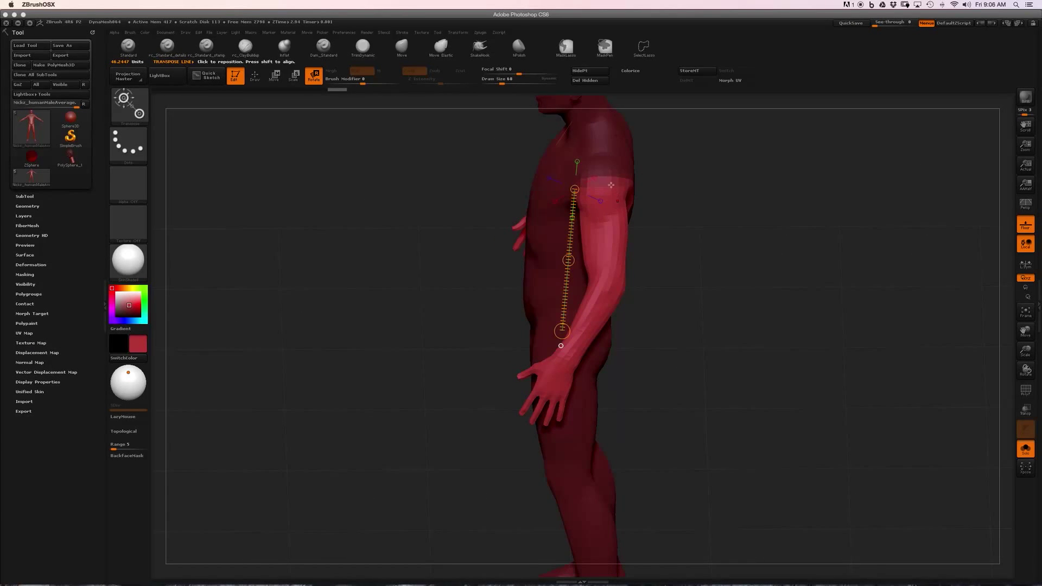
{"action": "left_click_drag", "start_coordinate": [610, 164], "coordinate": [614, 240]}
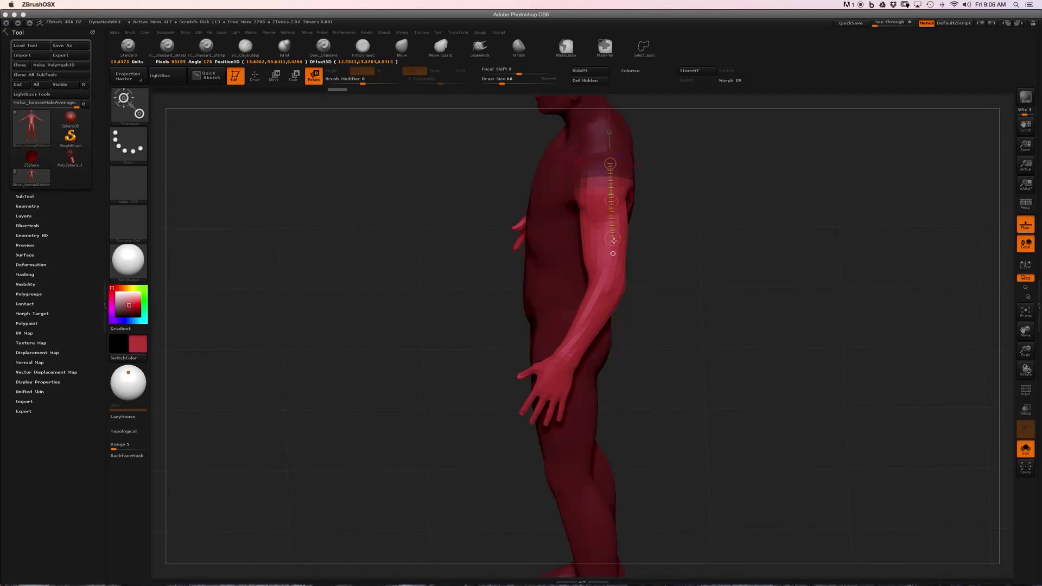
{"action": "left_click_drag", "start_coordinate": [614, 277], "coordinate": [615, 287]}
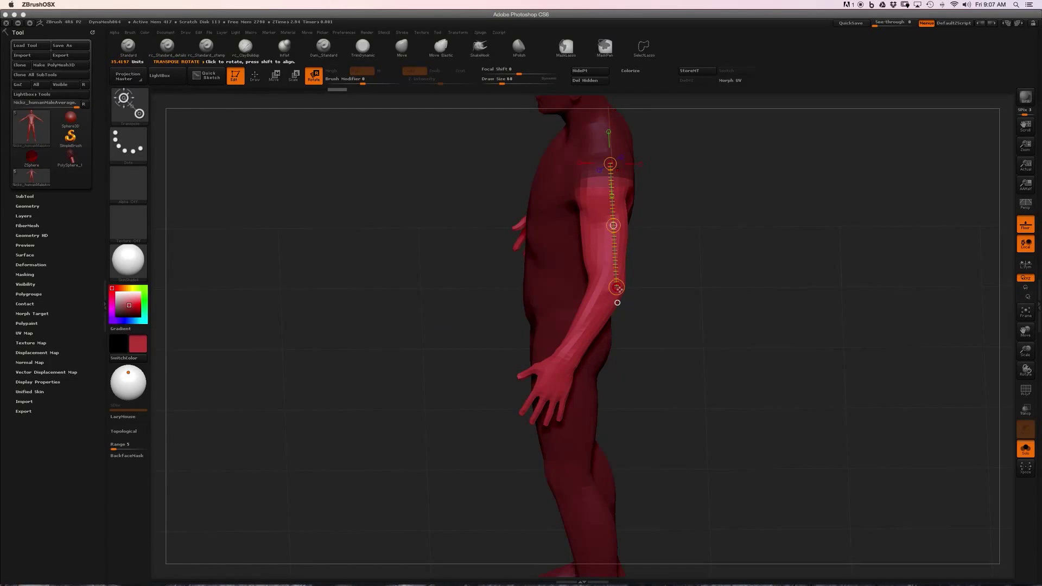
Rotate the unmasked arms about the shoulders from the line's outer end, in side view and then in front view
{"action": "left_click_drag", "start_coordinate": [693, 258], "coordinate": [689, 279]}
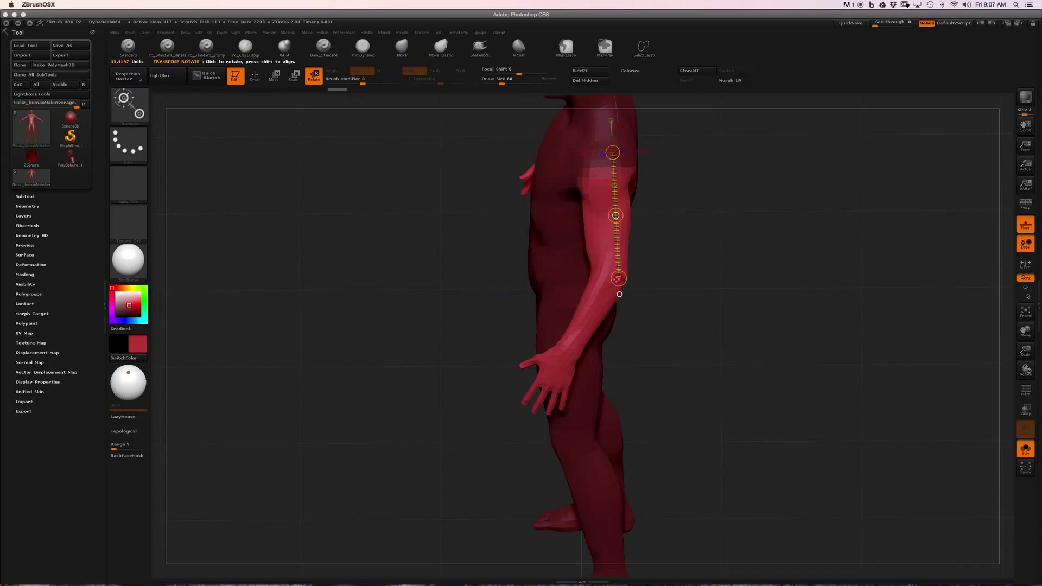
{"action": "mouse_move", "coordinate": [619, 279]}
{"action": "left_mouse_down"}
{"action": "mouse_move", "coordinate": [552, 197]}
{"action": "mouse_move", "coordinate": [584, 277]}
{"action": "mouse_move", "coordinate": [574, 232]}
{"action": "mouse_move", "coordinate": [584, 277]}
{"action": "mouse_move", "coordinate": [575, 234]}
{"action": "mouse_move", "coordinate": [623, 285]}
{"action": "left_mouse_up"}
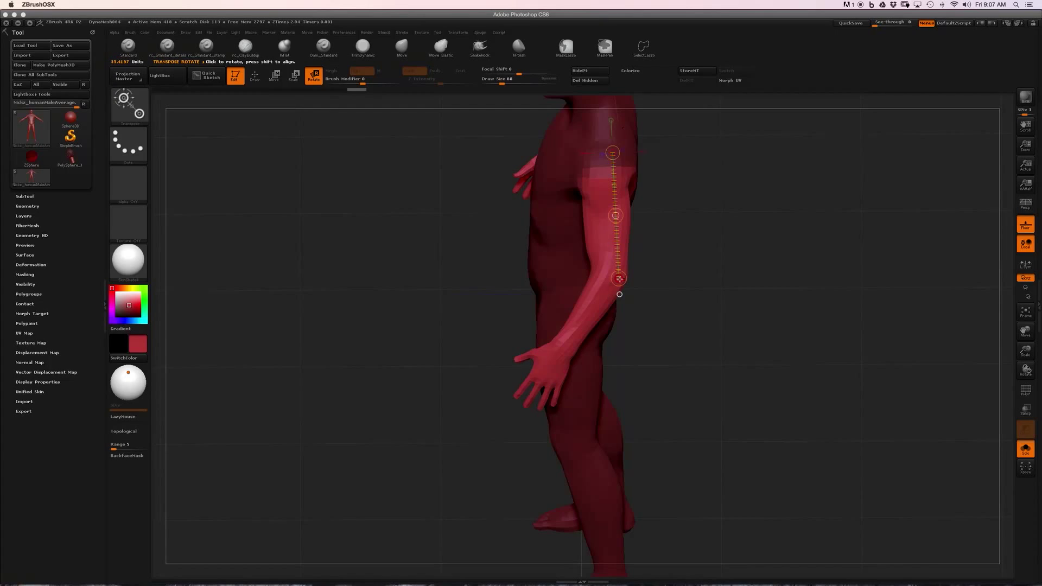
{"action": "left_click_drag", "start_coordinate": [619, 278], "coordinate": [577, 265]}
{"action": "left_click_drag", "start_coordinate": [733, 255], "coordinate": [808, 260]}
{"action": "left_click_drag", "start_coordinate": [695, 235], "coordinate": [677, 217], "text": "alt"}
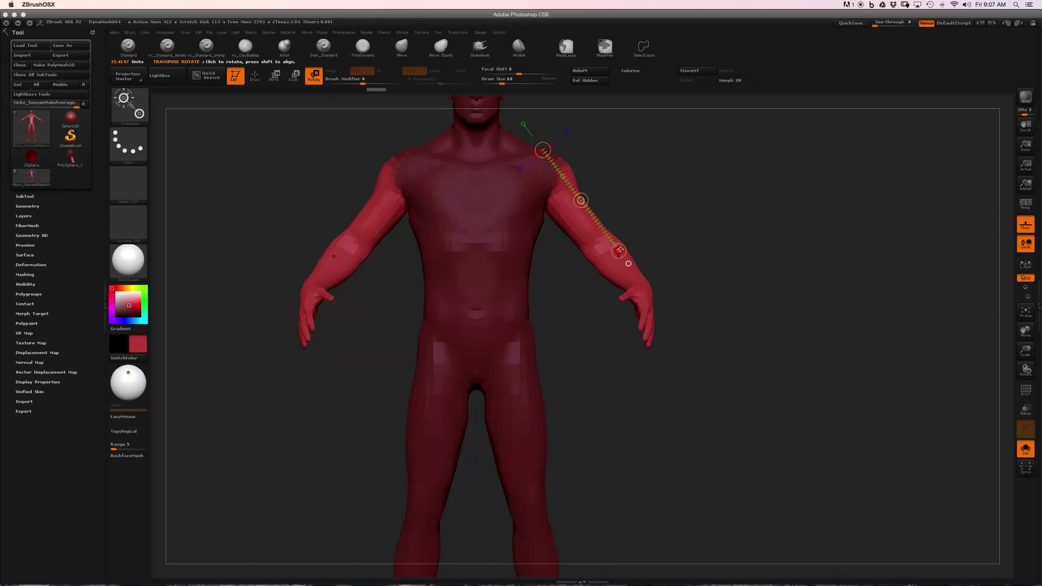
{"action": "left_click_drag", "start_coordinate": [620, 250], "coordinate": [640, 165]}
Mask the upper body topologically down to the hips so only the legs stay free
{"action": "mouse_move", "coordinate": [742, 189]}
{"action": "left_mouse_down"}
{"action": "mouse_move", "coordinate": [733, 246]}
{"action": "mouse_move", "coordinate": [742, 313]}
{"action": "mouse_move", "coordinate": [733, 276]}
{"action": "mouse_move", "coordinate": [770, 265]}
{"action": "mouse_move", "coordinate": [768, 293]}
{"action": "mouse_move", "coordinate": [654, 333]}
{"action": "mouse_move", "coordinate": [691, 351]}
{"action": "mouse_move", "coordinate": [649, 347]}
{"action": "mouse_move", "coordinate": [643, 332]}
{"action": "left_mouse_up"}
{"action": "left_click_drag", "start_coordinate": [621, 263], "coordinate": [628, 276], "text": "ctrl"}
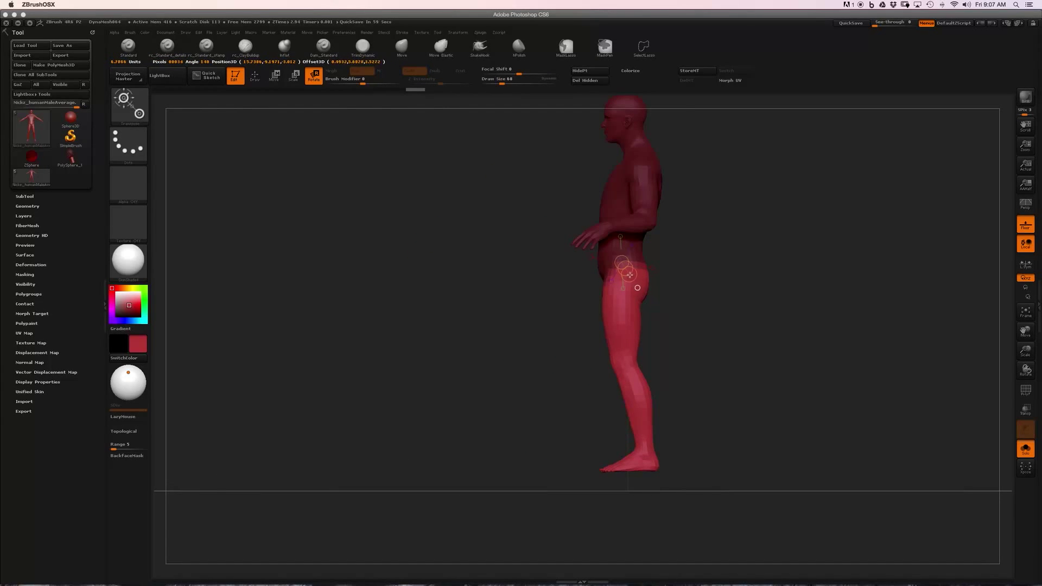
{"action": "left_click_drag", "start_coordinate": [749, 295], "coordinate": [730, 326]}
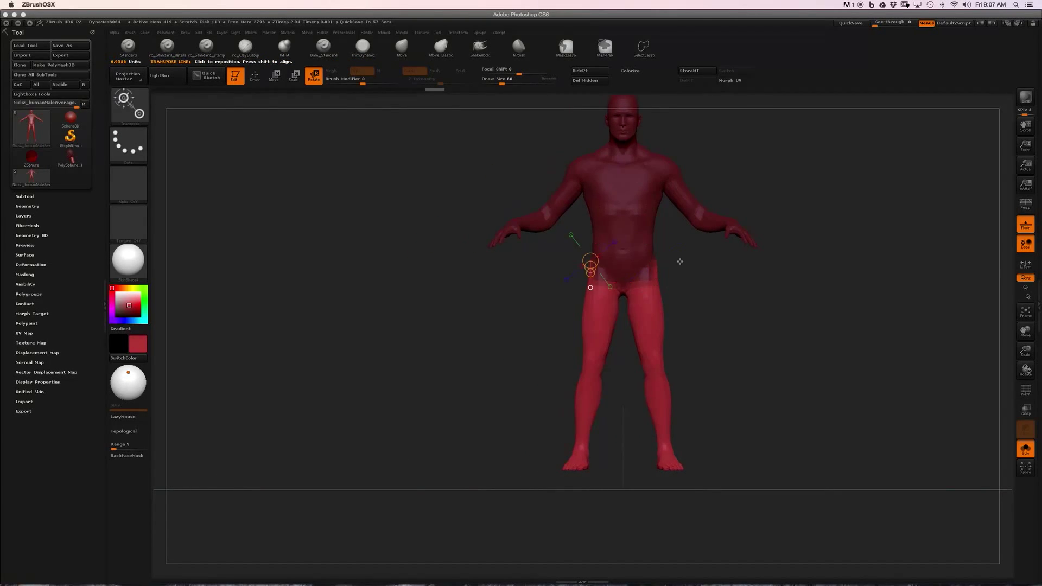
Draw the Rotate line from hip to knee in side view and pose the legs with the lower legs bent backward
{"action": "left_click_drag", "start_coordinate": [680, 261], "coordinate": [690, 322]}
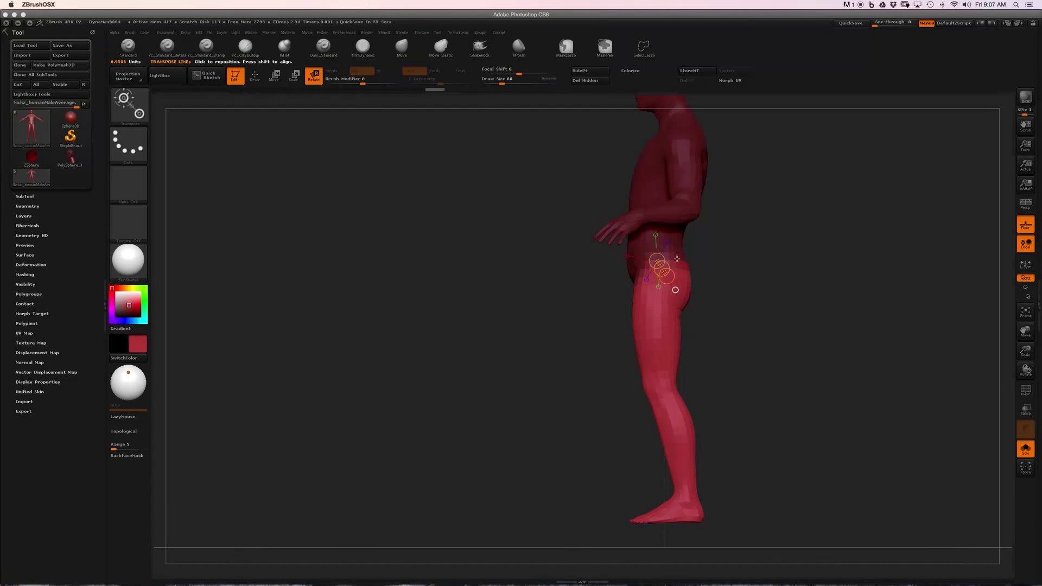
{"action": "mouse_move", "coordinate": [677, 260]}
{"action": "left_mouse_down"}
{"action": "mouse_move", "coordinate": [665, 373]}
{"action": "mouse_move", "coordinate": [705, 368]}
{"action": "mouse_move", "coordinate": [722, 350]}
{"action": "mouse_move", "coordinate": [709, 368]}
{"action": "left_mouse_up"}
{"action": "left_click_drag", "start_coordinate": [757, 431], "coordinate": [735, 398], "text": "alt"}
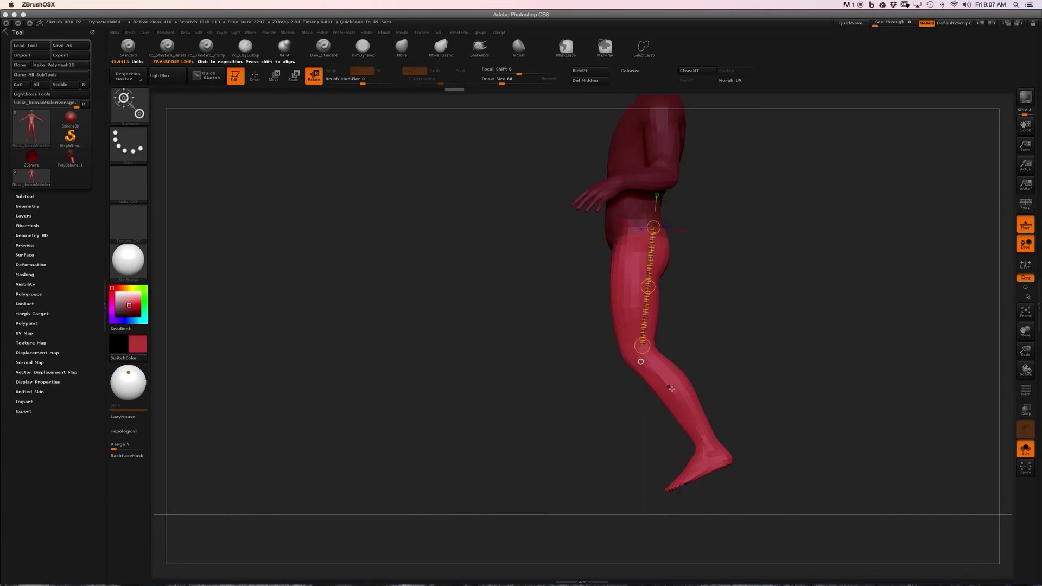
{"action": "mouse_move", "coordinate": [670, 387]}
{"action": "left_mouse_down"}
{"action": "mouse_move", "coordinate": [720, 452]}
{"action": "mouse_move", "coordinate": [684, 462]}
{"action": "mouse_move", "coordinate": [781, 421]}
{"action": "mouse_move", "coordinate": [796, 398]}
{"action": "mouse_move", "coordinate": [782, 405]}
{"action": "mouse_move", "coordinate": [756, 319]}
{"action": "mouse_move", "coordinate": [791, 305]}
{"action": "mouse_move", "coordinate": [858, 334]}
{"action": "mouse_move", "coordinate": [829, 363]}
{"action": "mouse_move", "coordinate": [775, 282]}
{"action": "mouse_move", "coordinate": [798, 328]}
{"action": "mouse_move", "coordinate": [888, 252]}
{"action": "left_mouse_up"}
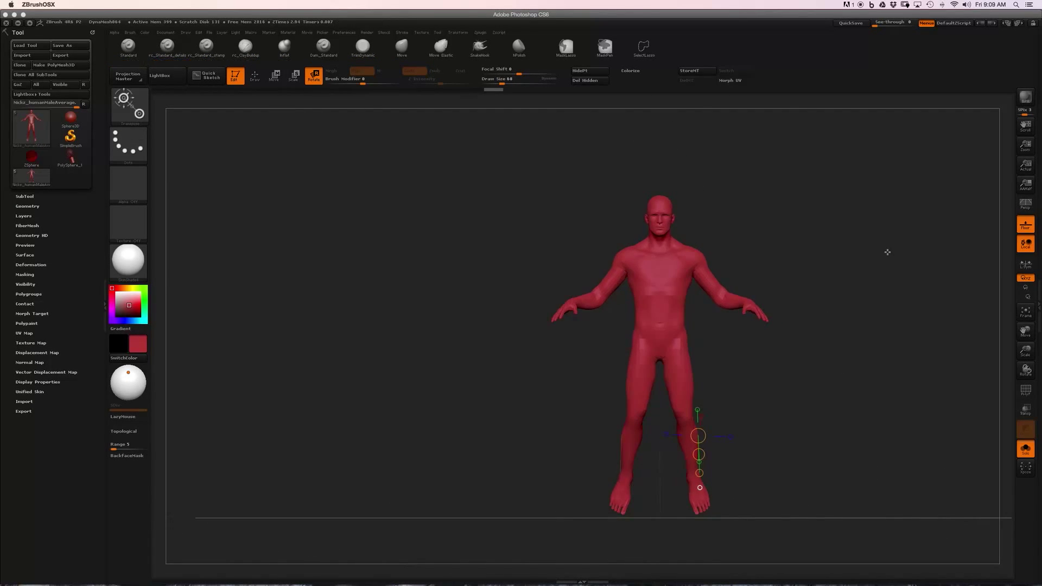
Examine the posed figure's bent legs from three-quarter and side views
{"action": "left_click_drag", "start_coordinate": [846, 252], "coordinate": [759, 228], "text": "alt"}
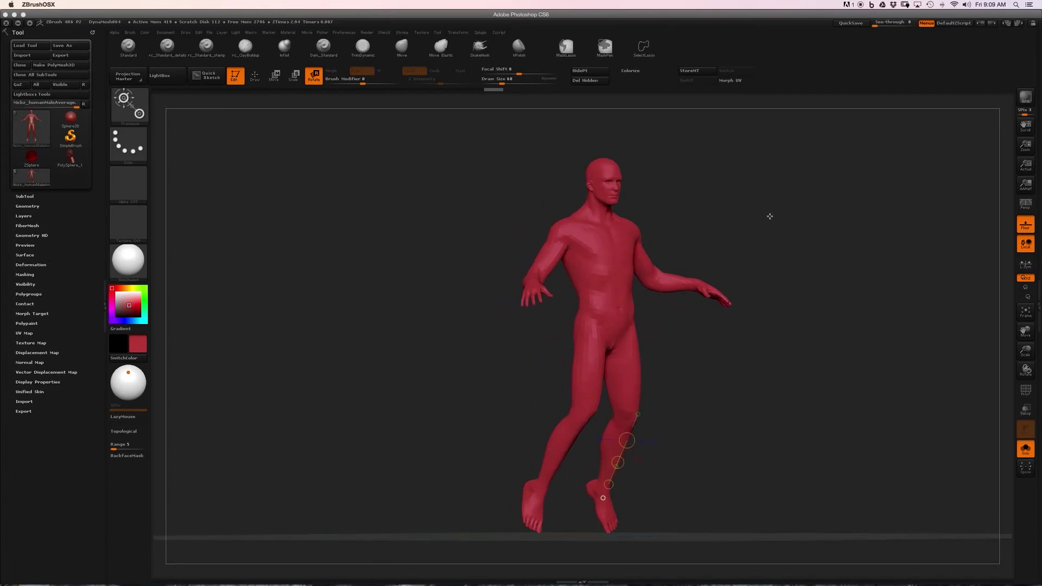
{"action": "key", "text": "ctrl+z"}
{"action": "mouse_move", "coordinate": [757, 218]}
{"action": "left_mouse_down"}
{"action": "mouse_move", "coordinate": [765, 210]}
{"action": "mouse_move", "coordinate": [724, 212]}
{"action": "mouse_move", "coordinate": [754, 232]}
{"action": "mouse_move", "coordinate": [754, 219]}
{"action": "left_mouse_up"}
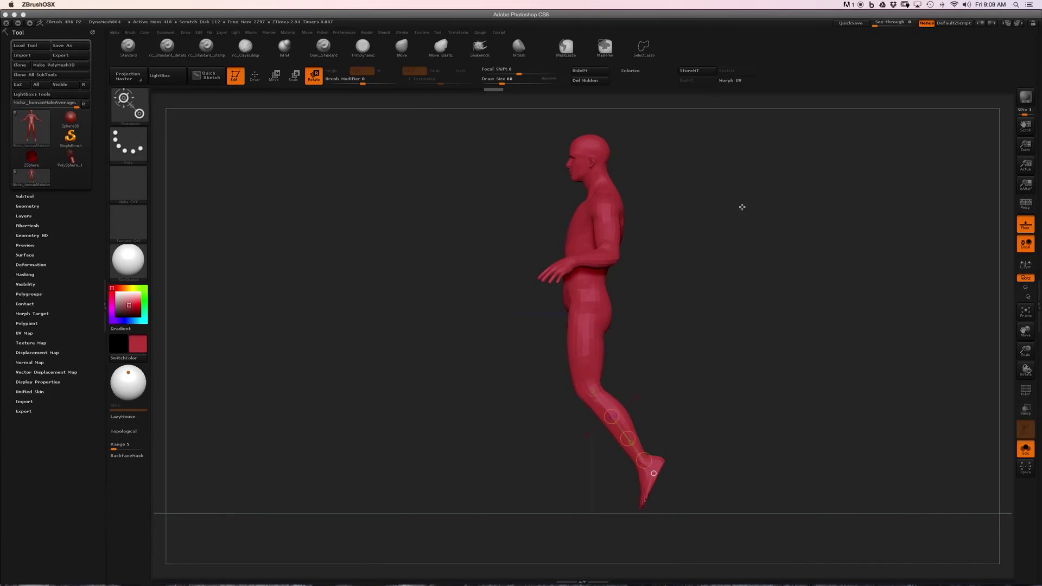
{"action": "left_click_drag", "start_coordinate": [714, 255], "coordinate": [704, 251]}
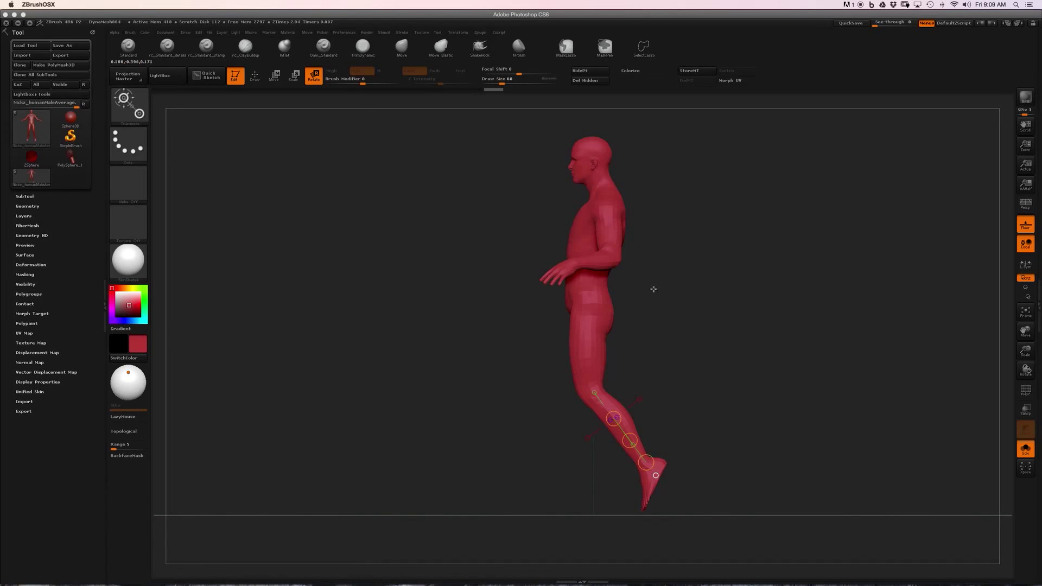
Select the InsertCylinder brush and try to insert a cylinder on the forearm
{"action": "mouse_move", "coordinate": [654, 289]}
{"action": "left_mouse_down"}
{"action": "mouse_move", "coordinate": [688, 267]}
{"action": "mouse_move", "coordinate": [525, 249]}
{"action": "mouse_move", "coordinate": [608, 299]}
{"action": "mouse_move", "coordinate": [675, 317]}
{"action": "mouse_move", "coordinate": [724, 356]}
{"action": "mouse_move", "coordinate": [701, 340]}
{"action": "left_mouse_up"}
{"action": "key", "text": "b"}
{"action": "key", "text": "i"}
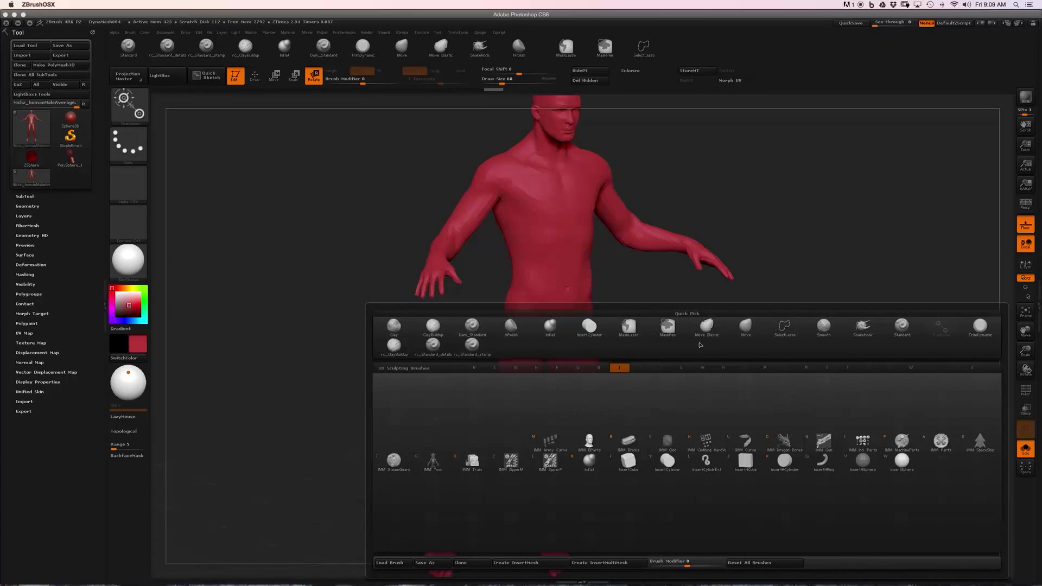
{"action": "left_click", "coordinate": [669, 459]}
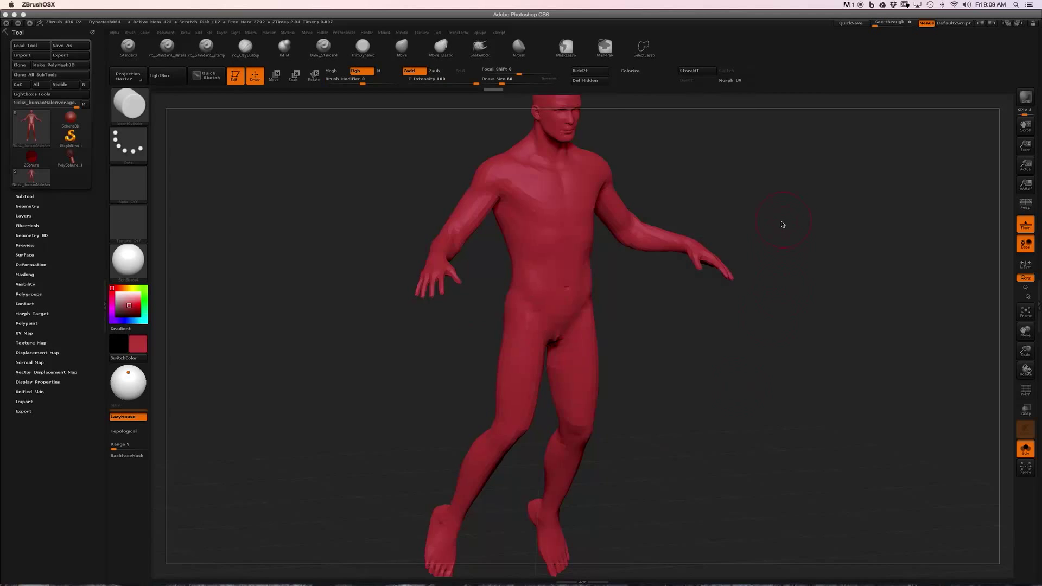
{"action": "left_click_drag", "start_coordinate": [782, 224], "coordinate": [686, 336], "text": "alt"}
{"action": "left_click_drag", "start_coordinate": [693, 226], "coordinate": [699, 235]}
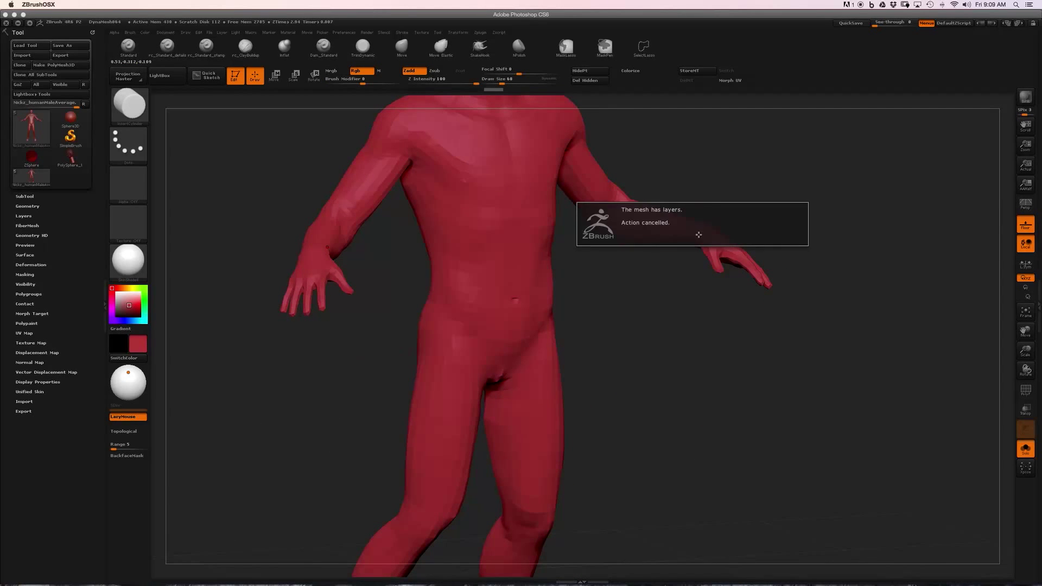
Bake all of the figure's layers into the mesh
{"action": "left_click", "coordinate": [37, 205]}
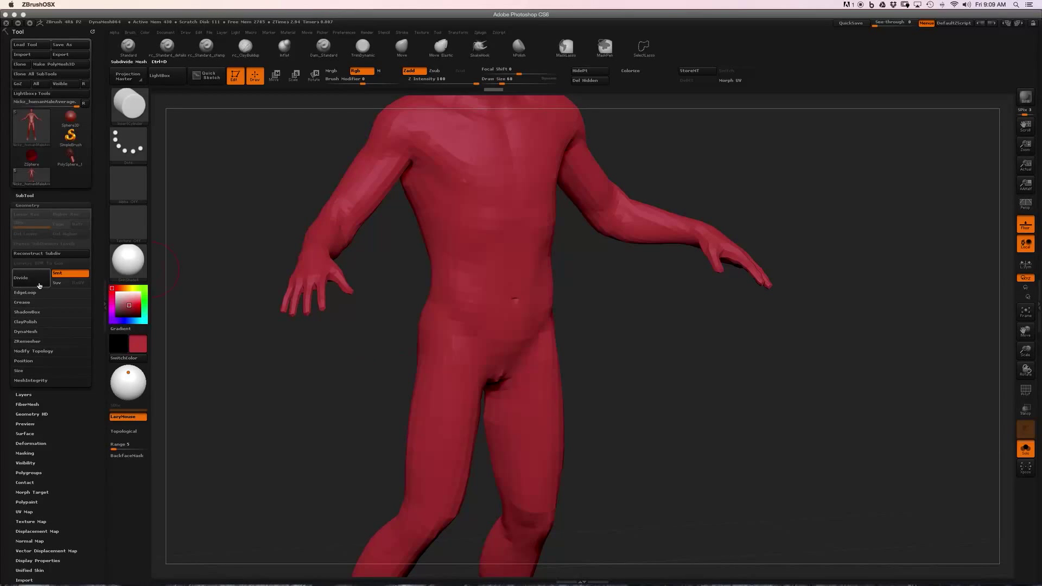
{"action": "left_click", "coordinate": [55, 205]}
{"action": "left_click", "coordinate": [46, 195]}
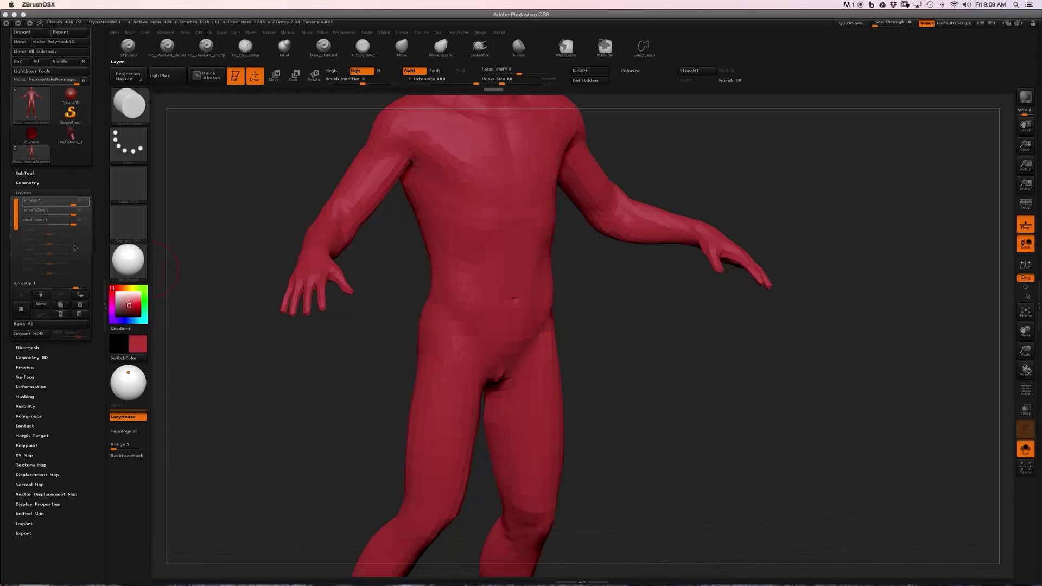
{"action": "left_click", "coordinate": [24, 324]}
Insert a cylinder around the forearm near each wrist with the InsertCylinder brush
{"action": "mouse_move", "coordinate": [781, 183]}
{"action": "left_mouse_down"}
{"action": "mouse_move", "coordinate": [787, 209]}
{"action": "mouse_move", "coordinate": [696, 230]}
{"action": "mouse_move", "coordinate": [709, 254]}
{"action": "left_mouse_up"}
{"action": "left_click_drag", "start_coordinate": [848, 208], "coordinate": [824, 195]}
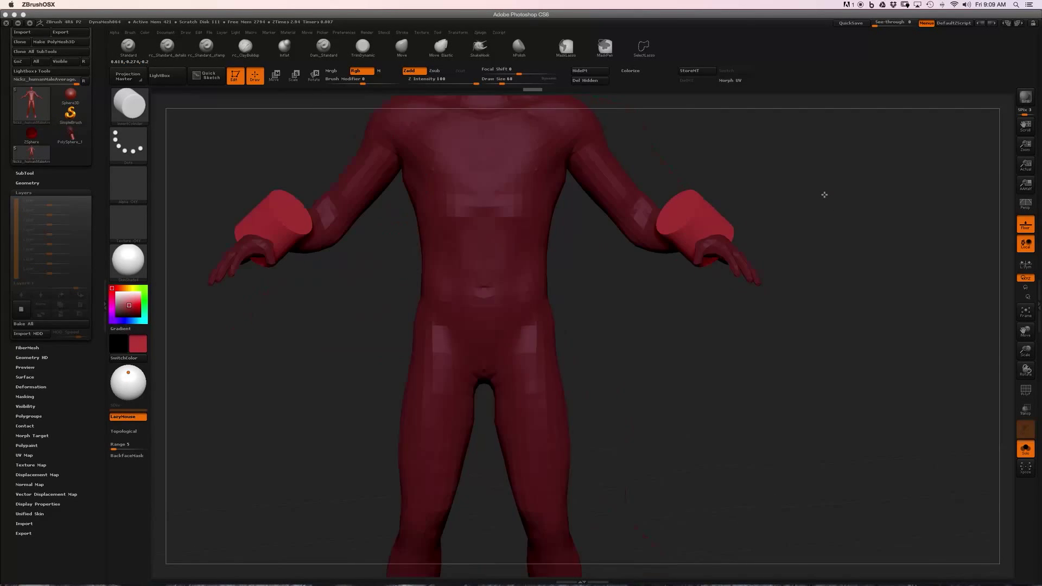
{"action": "left_click_drag", "start_coordinate": [826, 245], "coordinate": [658, 237]}
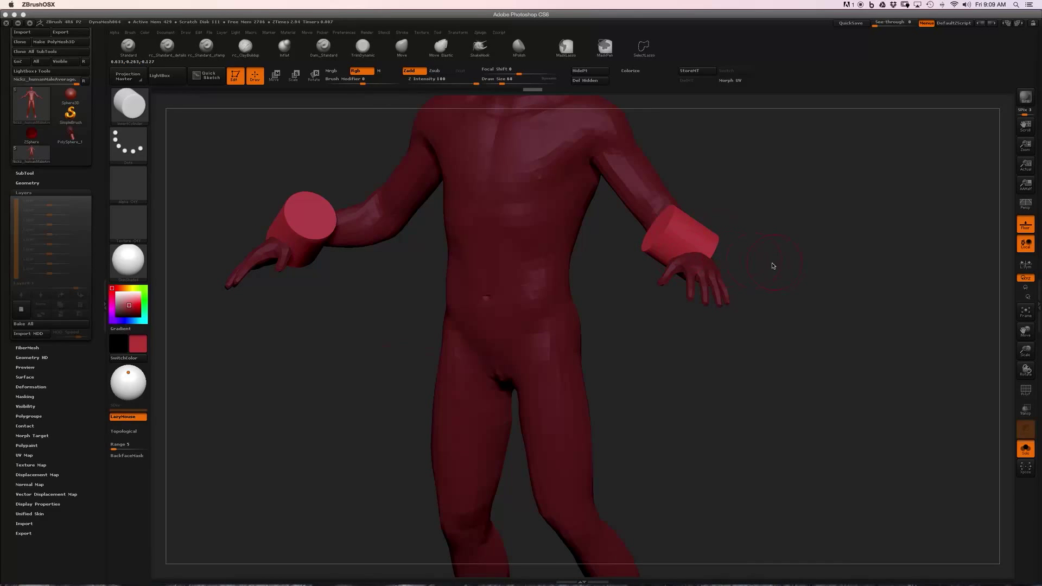
Switch to Move mode and examine from several angles how the transpose line sits on the wrist cylinder
{"action": "left_click_drag", "start_coordinate": [790, 242], "coordinate": [761, 228]}
{"action": "key", "text": "w"}
{"action": "left_click_drag", "start_coordinate": [798, 270], "coordinate": [792, 237]}
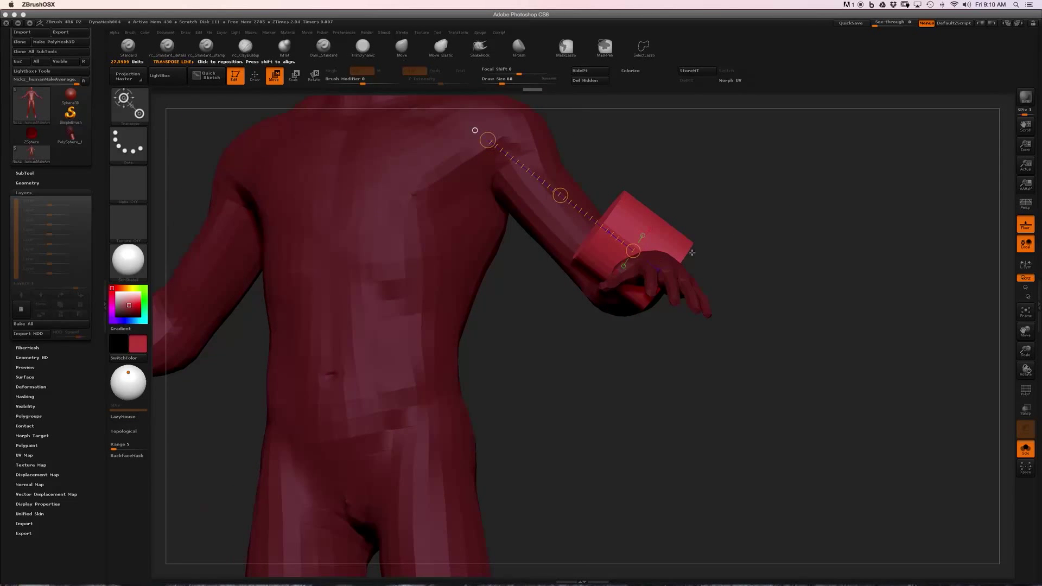
{"action": "left_click_drag", "start_coordinate": [686, 213], "coordinate": [744, 195]}
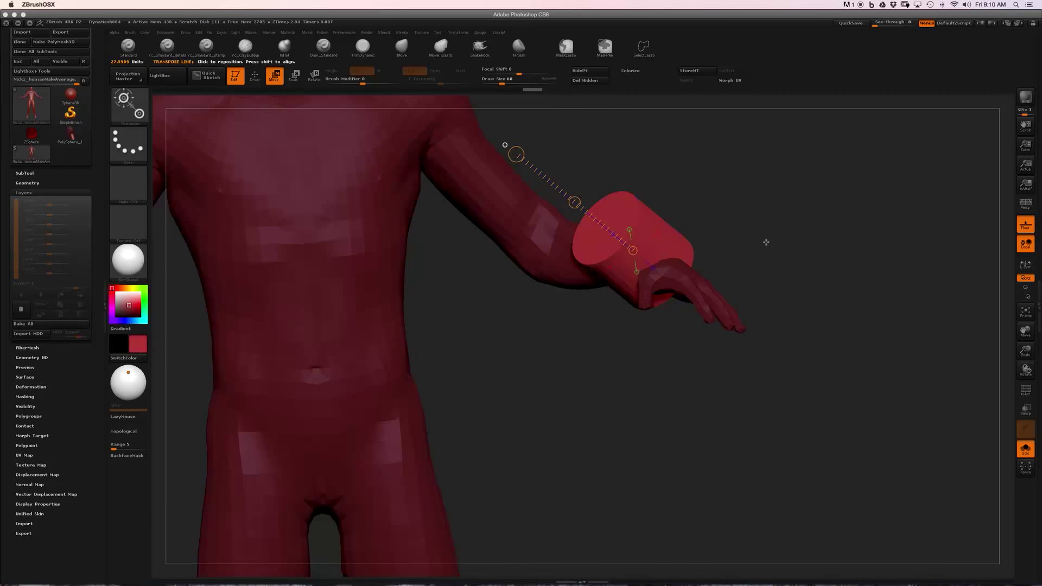
{"action": "left_click_drag", "start_coordinate": [766, 242], "coordinate": [661, 181]}
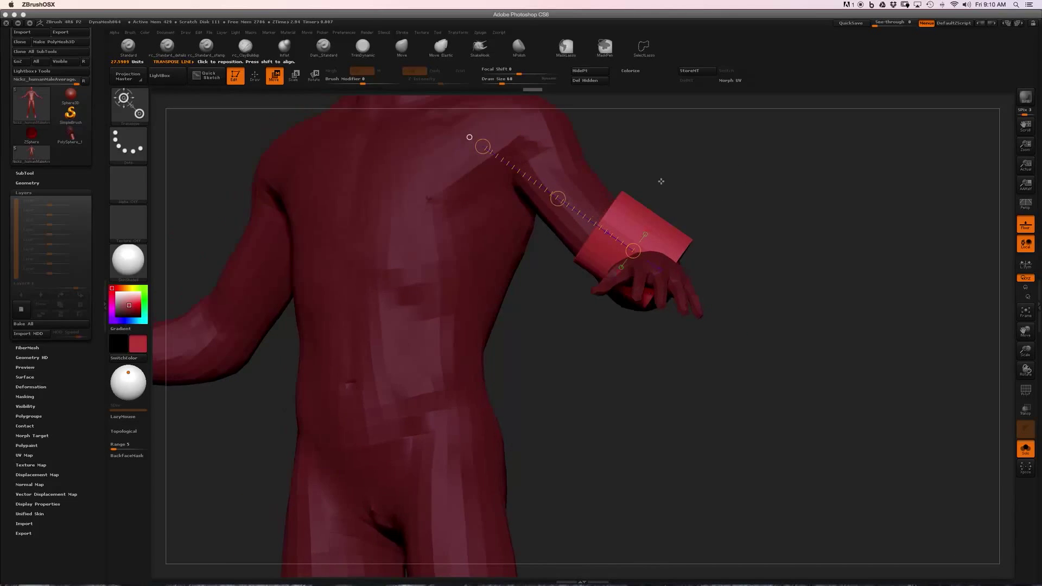
Switch to Scale mode and shrink the inserted cylinders from the transpose line's outer end near the shoulder
{"action": "left_click_drag", "start_coordinate": [637, 124], "coordinate": [671, 221]}
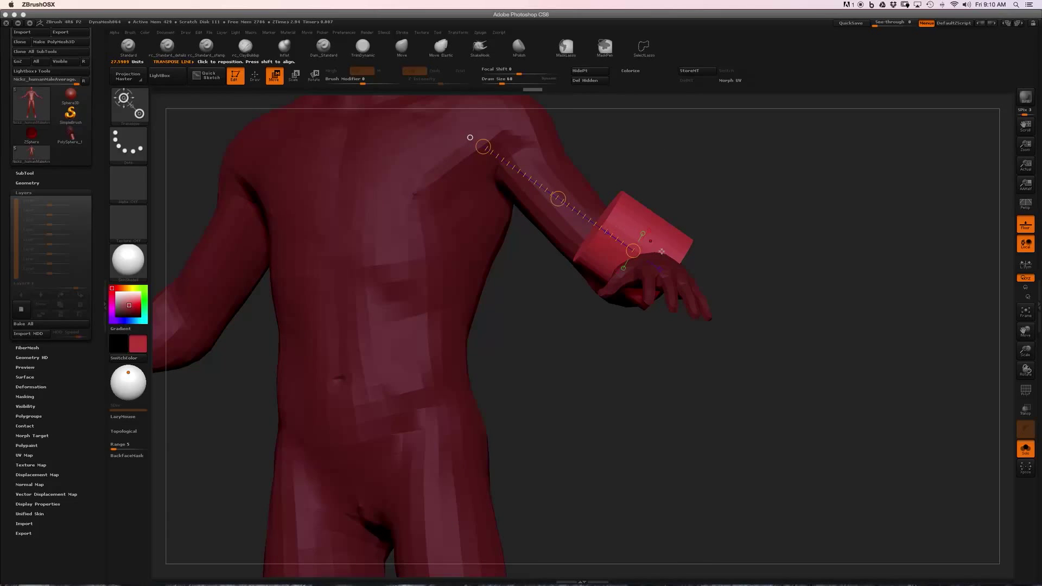
{"action": "key", "text": "e"}
{"action": "left_click_drag", "start_coordinate": [483, 146], "coordinate": [518, 171]}
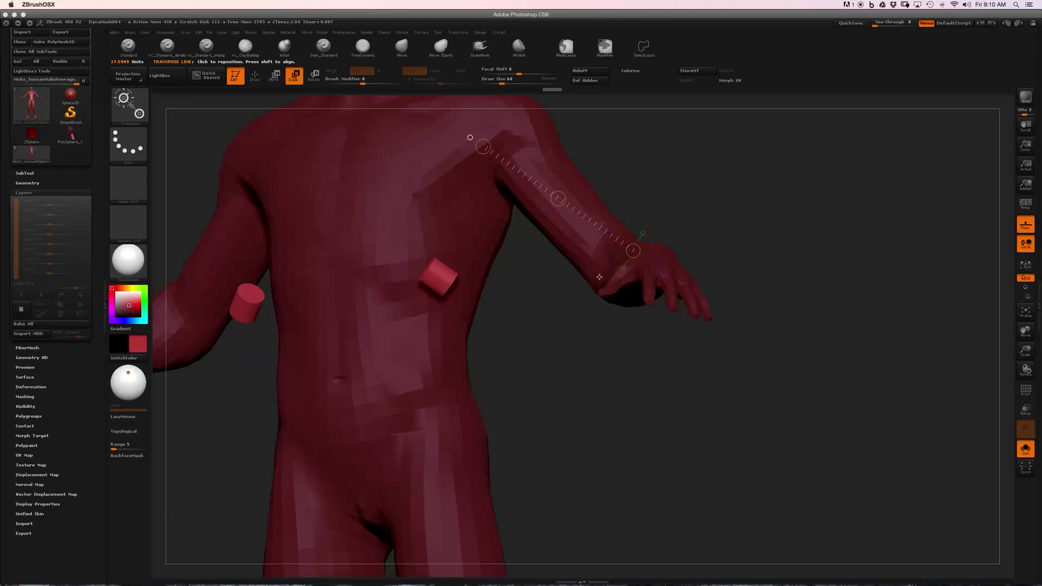
Undo the cylinder scaling and, in Move mode, try squashing the wrist cylinders from the transpose line's shoulder end
{"action": "key", "text": "ctrl+z"}
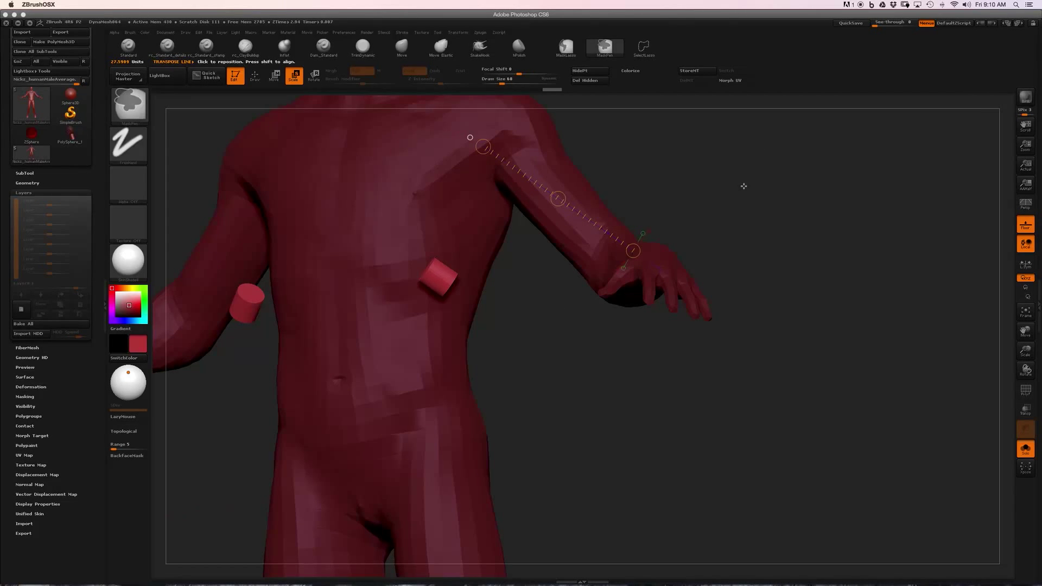
{"action": "left_click", "coordinate": [274, 76]}
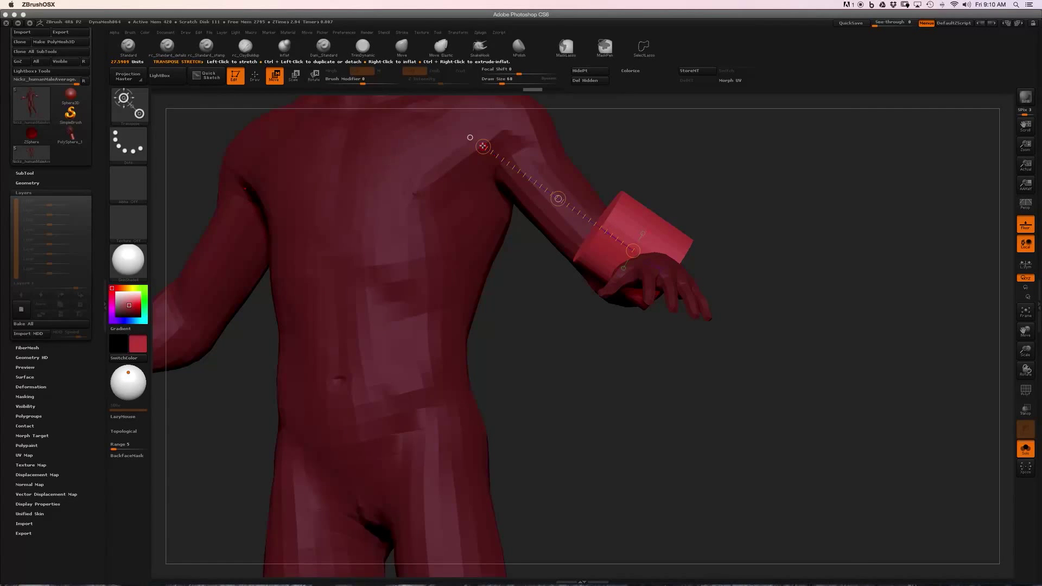
{"action": "left_click_drag", "start_coordinate": [482, 146], "coordinate": [485, 147]}
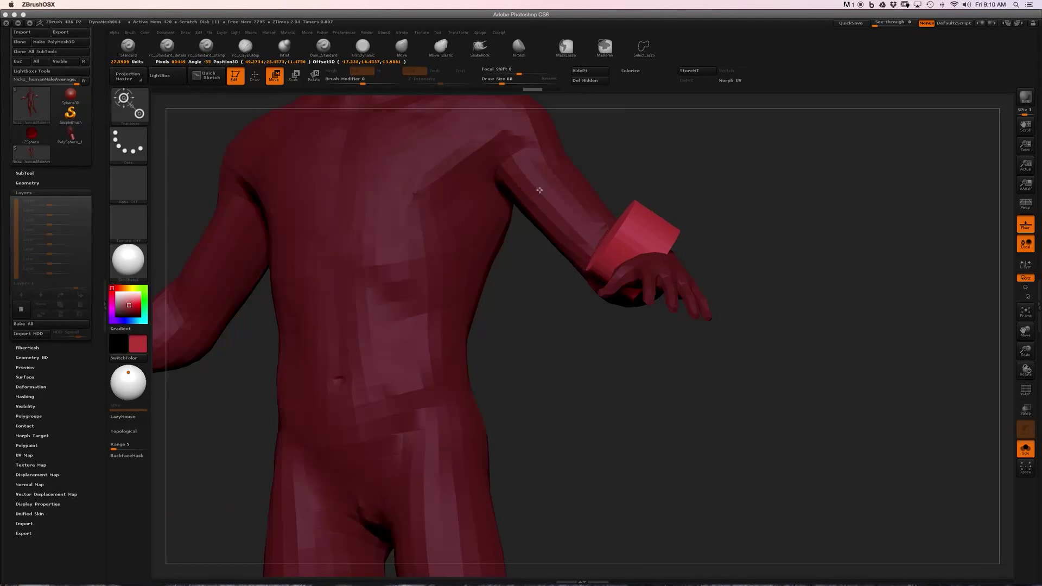
{"action": "mouse_move", "coordinate": [539, 191]}
{"action": "left_mouse_down"}
{"action": "mouse_move", "coordinate": [540, 223]}
{"action": "mouse_move", "coordinate": [565, 172]}
{"action": "mouse_move", "coordinate": [540, 172]}
{"action": "mouse_move", "coordinate": [544, 232]}
{"action": "mouse_move", "coordinate": [543, 174]}
{"action": "mouse_move", "coordinate": [560, 178]}
{"action": "mouse_move", "coordinate": [549, 182]}
{"action": "left_mouse_up"}
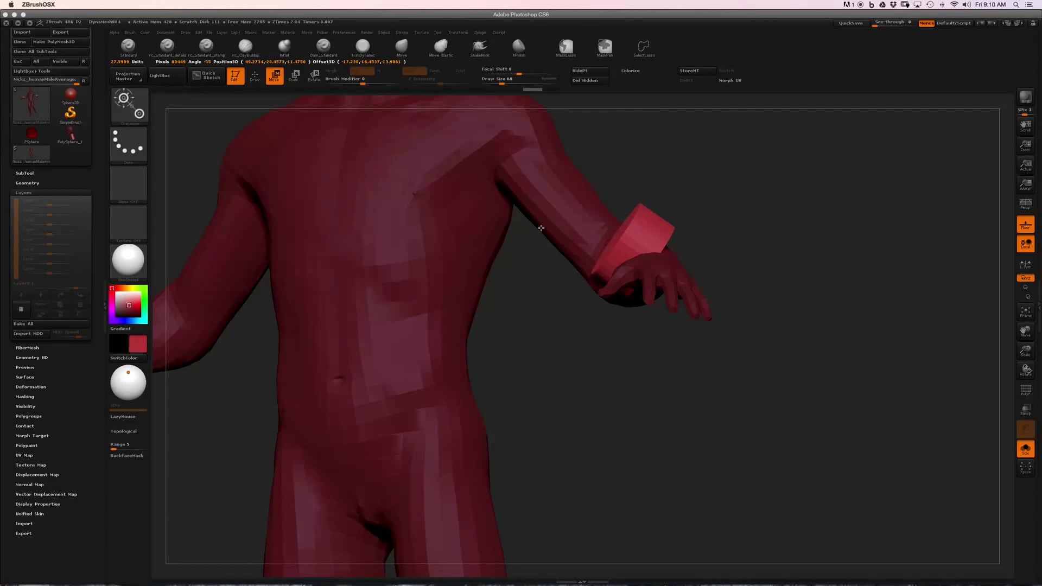
{"action": "left_click_drag", "start_coordinate": [483, 147], "coordinate": [633, 251]}
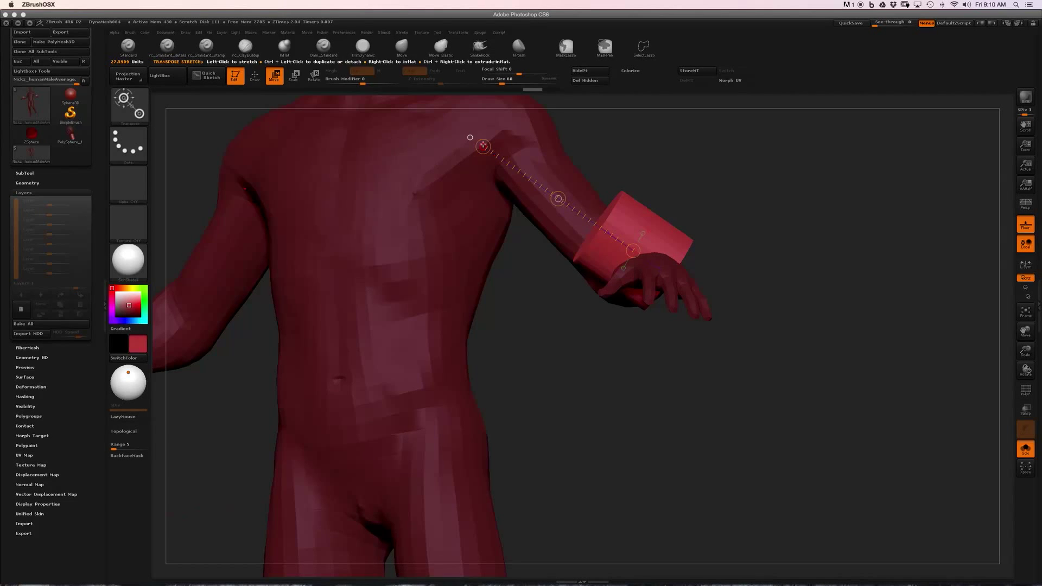
Flatten the wrist cylinders into narrower bands by stretching from the transpose line's shoulder end
{"action": "left_click_drag", "start_coordinate": [538, 286], "coordinate": [555, 326]}
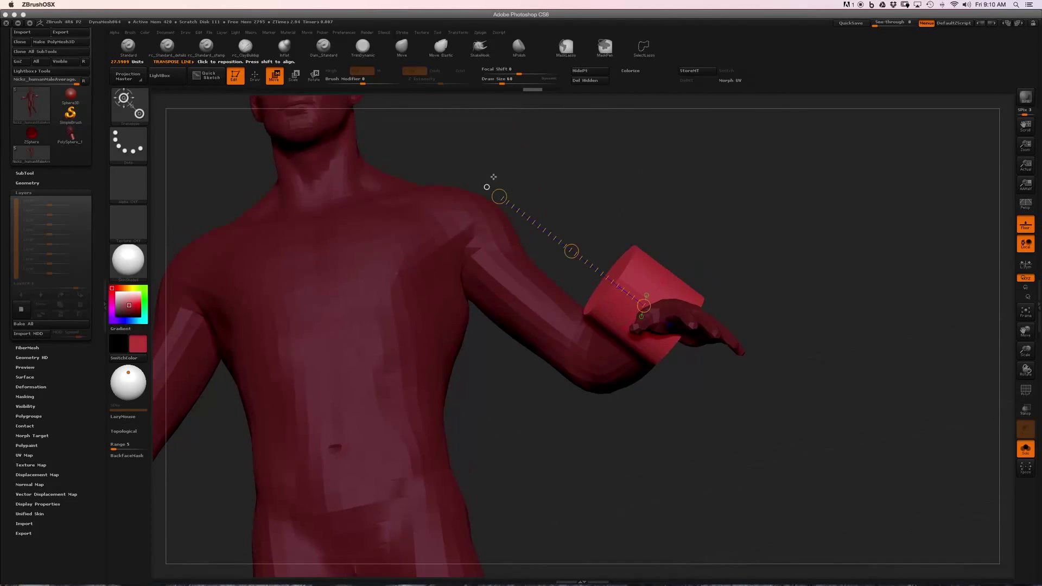
{"action": "mouse_move", "coordinate": [514, 214]}
{"action": "left_mouse_down"}
{"action": "mouse_move", "coordinate": [570, 290]}
{"action": "mouse_move", "coordinate": [557, 239]}
{"action": "left_mouse_up"}
{"action": "key", "text": "super+z"}
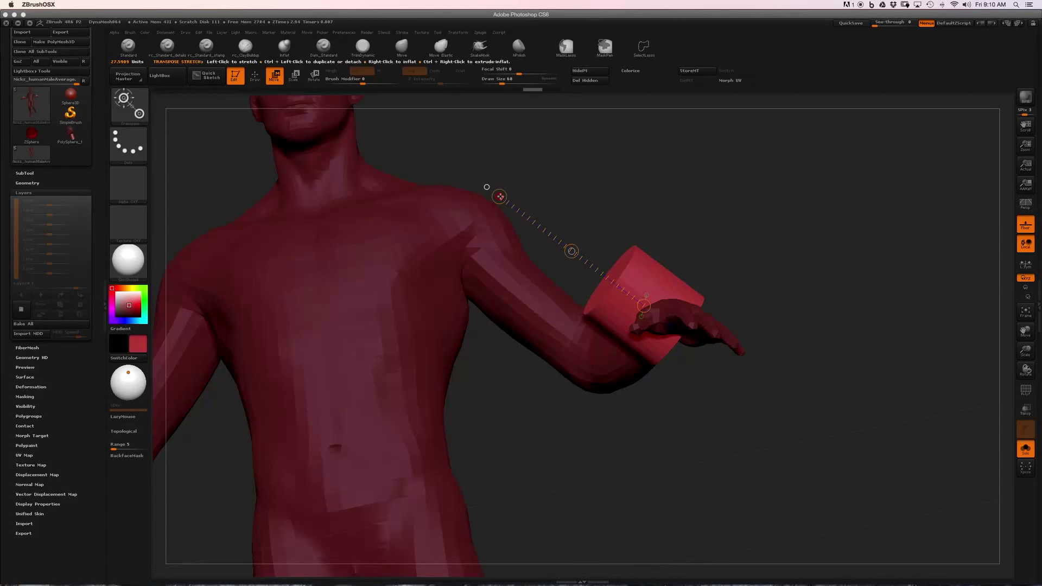
{"action": "left_click_drag", "start_coordinate": [500, 197], "coordinate": [585, 256]}
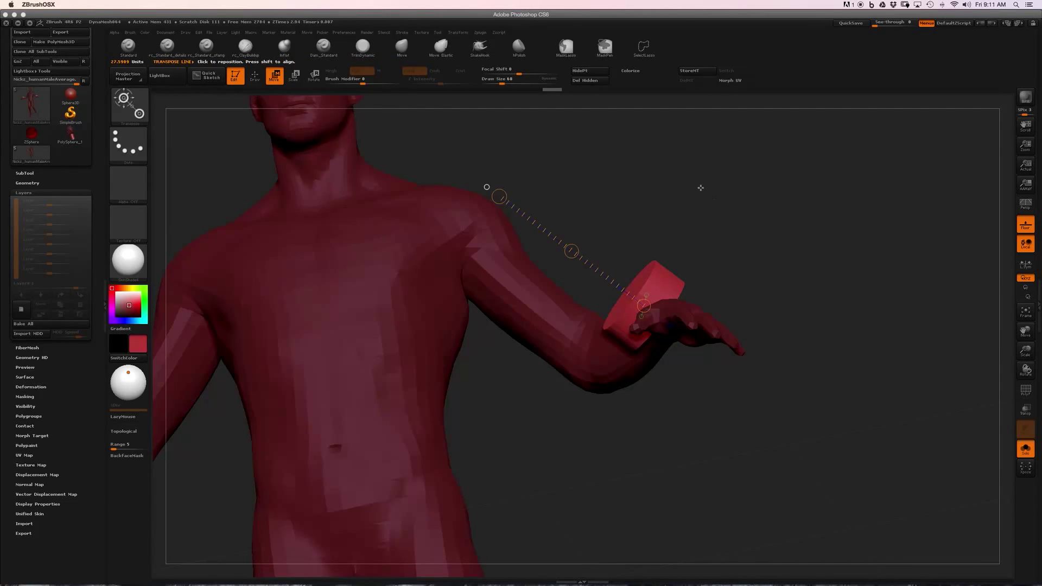
Draw a short diagonal transpose line outward from the flattened wrist cylinder and switch to Scale mode
{"action": "left_click_drag", "start_coordinate": [759, 191], "coordinate": [768, 231]}
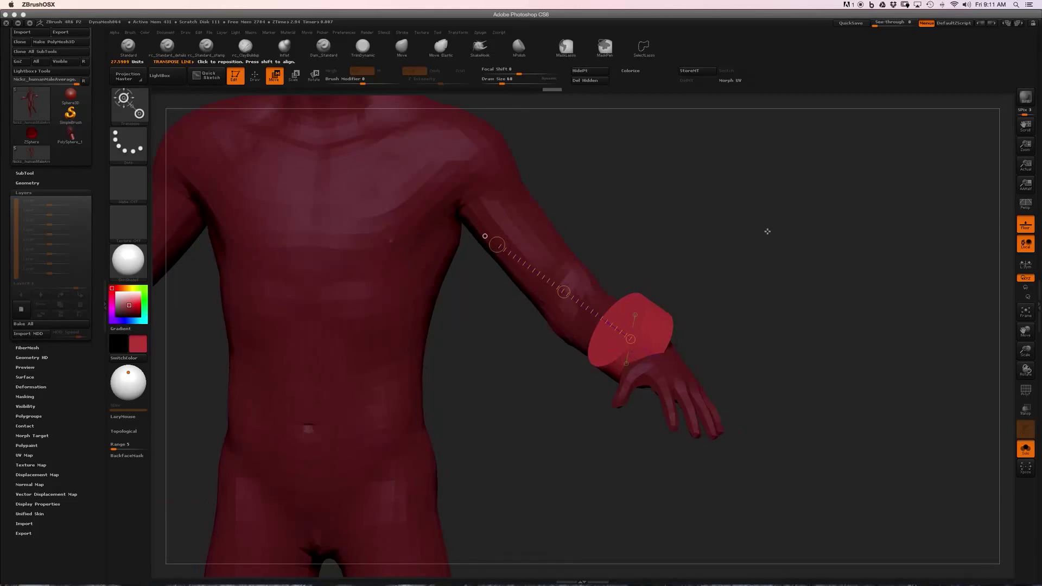
{"action": "mouse_move", "coordinate": [651, 219]}
{"action": "left_mouse_down"}
{"action": "mouse_move", "coordinate": [635, 209]}
{"action": "mouse_move", "coordinate": [671, 244]}
{"action": "left_mouse_up"}
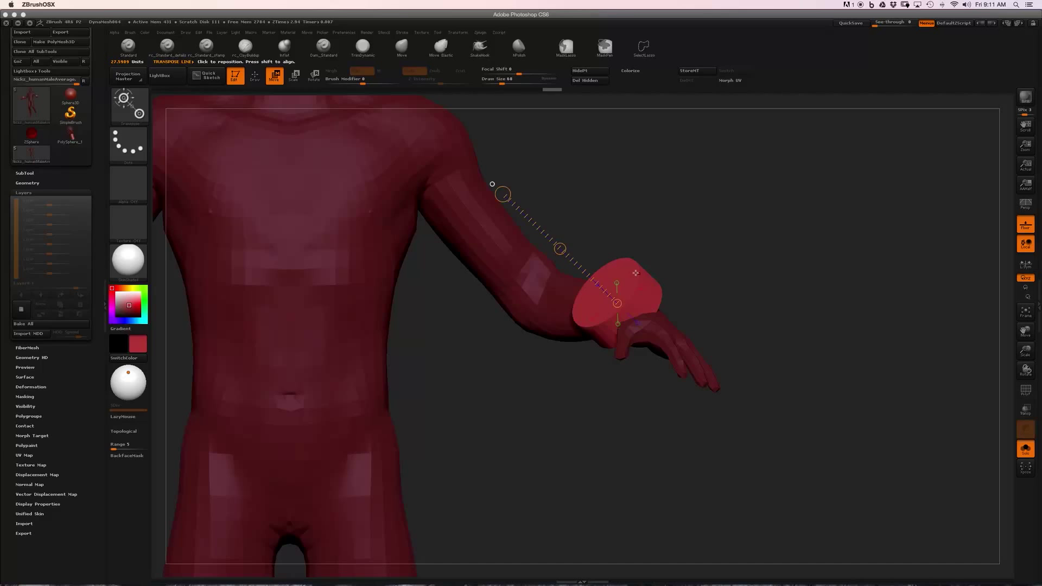
{"action": "mouse_move", "coordinate": [634, 274]}
{"action": "left_mouse_down"}
{"action": "mouse_move", "coordinate": [686, 210]}
{"action": "mouse_move", "coordinate": [695, 216]}
{"action": "left_mouse_up"}
{"action": "key", "text": "e"}
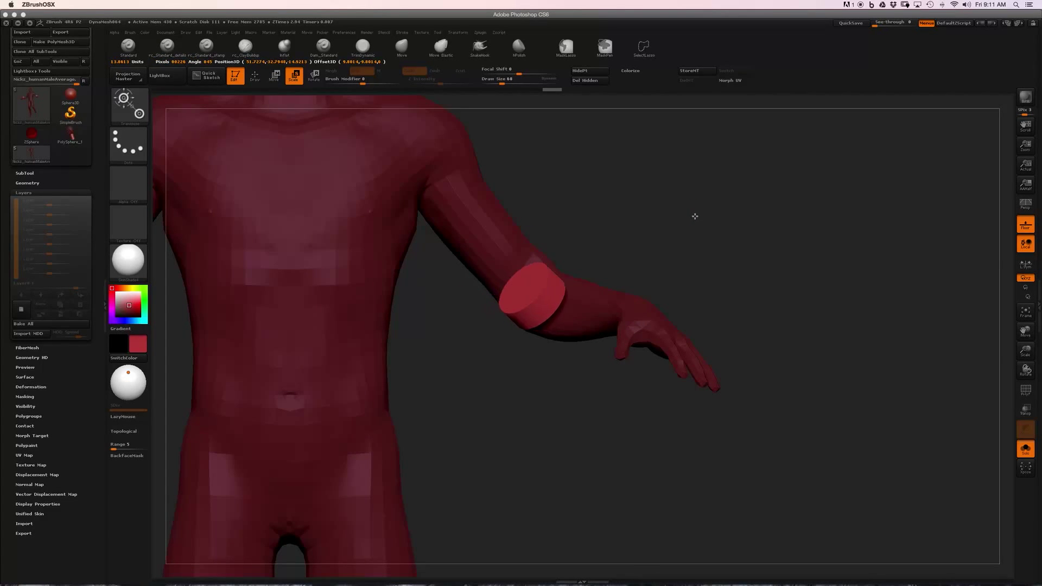
Try scaling the wrist cylinders with the diagonal transpose line and undo the attempts
{"action": "key", "text": "ctrl+z"}
{"action": "left_click_drag", "start_coordinate": [634, 274], "coordinate": [639, 269]}
{"action": "key", "text": "ctrl+z"}
{"action": "key", "text": "ctrl+z"}
{"action": "key", "text": "ctrl+z"}
{"action": "key", "text": "ctrl+z"}
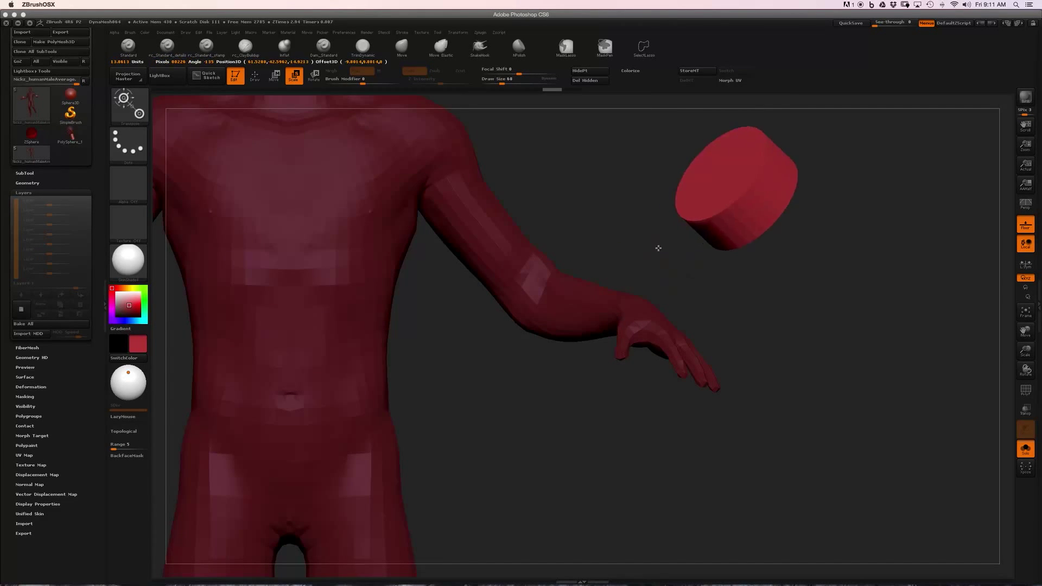
Redo the undone actions and shrink the wrist cylinders from the diagonal transpose line's outer end
{"action": "key", "text": "ctrl+shift+z"}
{"action": "key", "text": "ctrl+shift+z"}
{"action": "key", "text": "ctrl+shift+z"}
{"action": "left_click_drag", "start_coordinate": [782, 259], "coordinate": [717, 258], "text": "alt"}
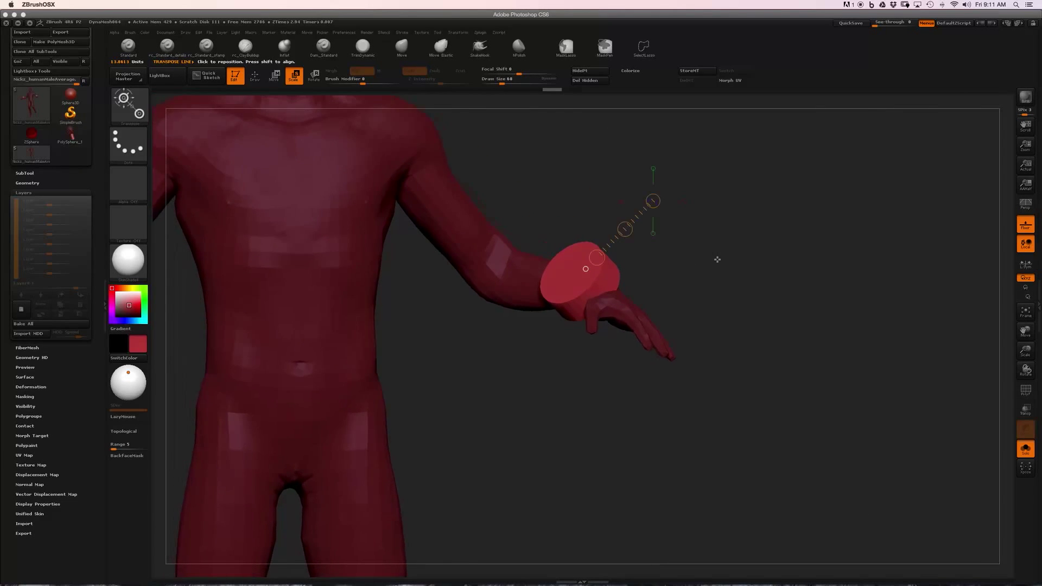
{"action": "left_click_drag", "start_coordinate": [655, 201], "coordinate": [648, 220]}
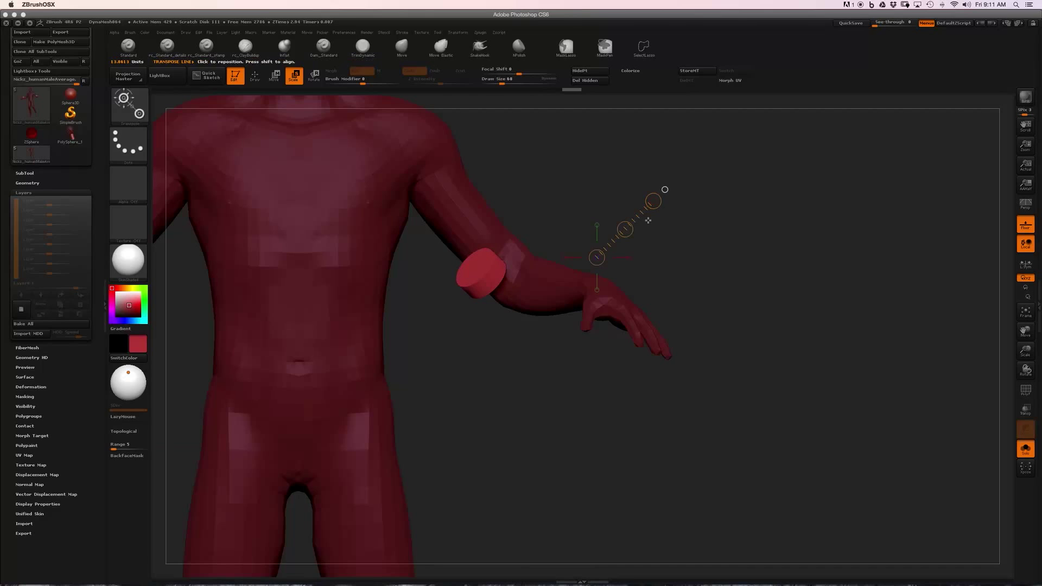
Draw a horizontal transpose line from the shrunken cylinder in Move mode and move the cylinder back onto the wrist
{"action": "key", "text": "w"}
{"action": "mouse_move", "coordinate": [487, 272]}
{"action": "left_mouse_down"}
{"action": "mouse_move", "coordinate": [565, 249]}
{"action": "mouse_move", "coordinate": [663, 246]}
{"action": "left_mouse_up"}
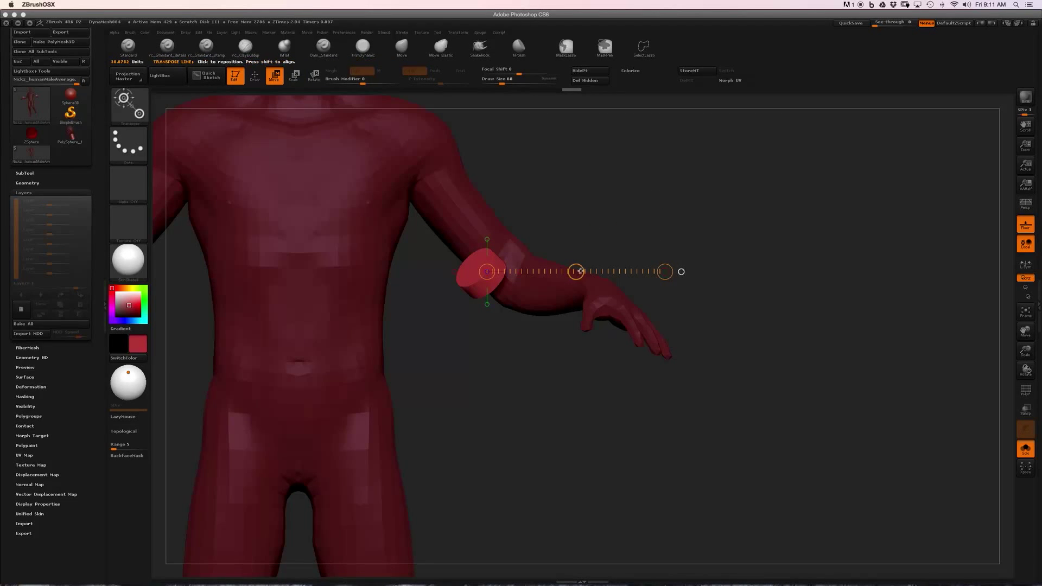
{"action": "left_click_drag", "start_coordinate": [475, 266], "coordinate": [632, 248]}
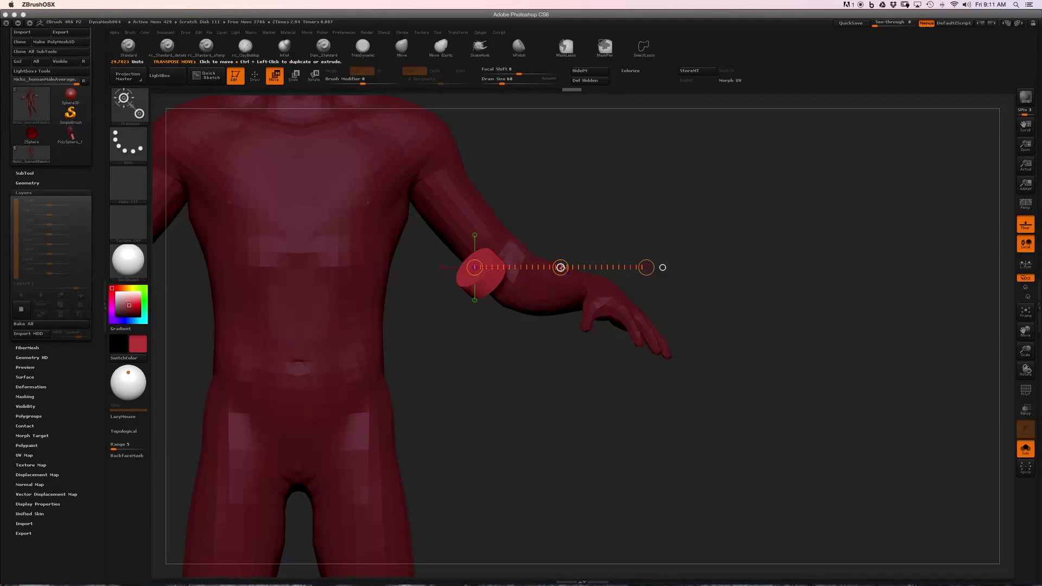
{"action": "left_click_drag", "start_coordinate": [561, 267], "coordinate": [661, 262]}
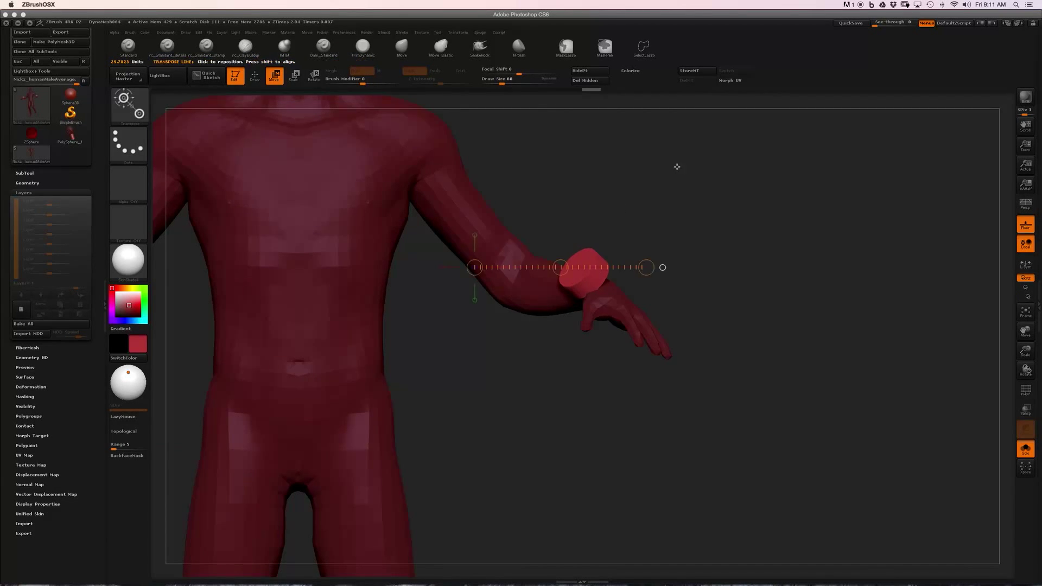
Reposition the cylinder over the wrist by its transpose line's middle, working from the top and front views
{"action": "left_click_drag", "start_coordinate": [675, 168], "coordinate": [701, 240]}
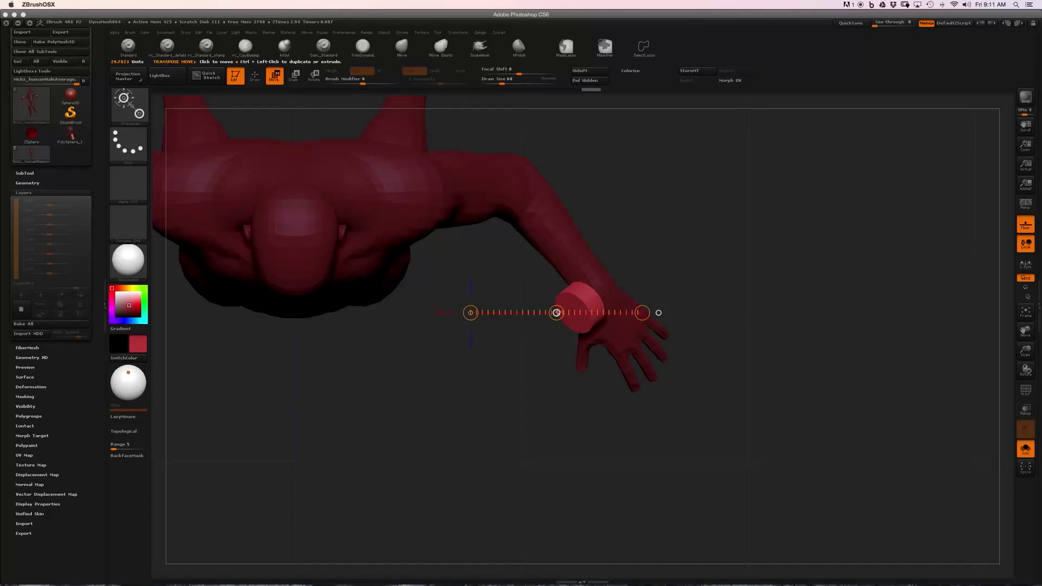
{"action": "left_click_drag", "start_coordinate": [557, 312], "coordinate": [570, 291]}
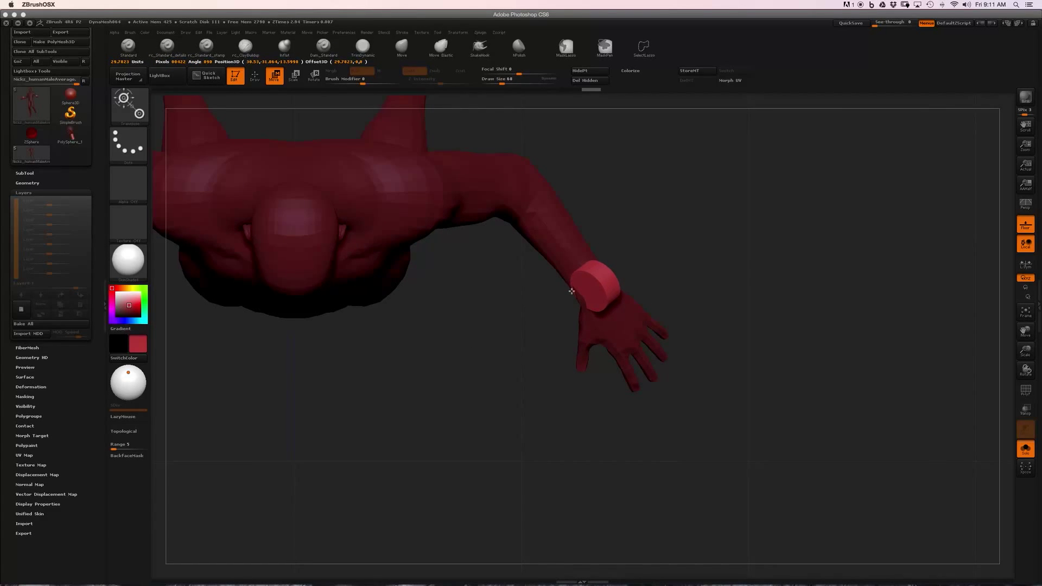
{"action": "left_click_drag", "start_coordinate": [728, 386], "coordinate": [716, 298]}
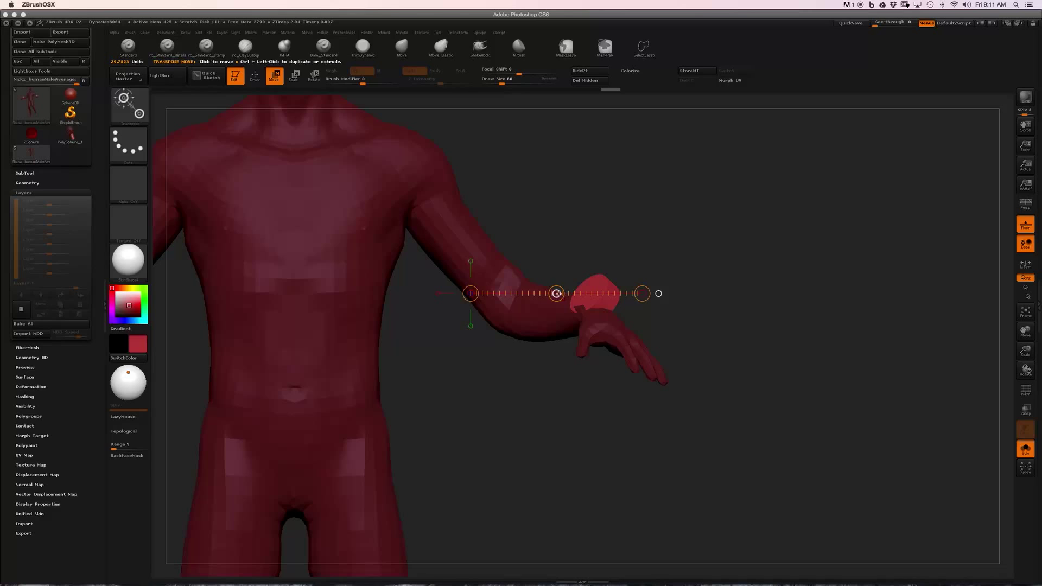
{"action": "mouse_move", "coordinate": [557, 294]}
{"action": "left_mouse_down"}
{"action": "mouse_move", "coordinate": [555, 308]}
{"action": "mouse_move", "coordinate": [675, 272]}
{"action": "mouse_move", "coordinate": [717, 286]}
{"action": "mouse_move", "coordinate": [706, 294]}
{"action": "mouse_move", "coordinate": [674, 263]}
{"action": "mouse_move", "coordinate": [654, 204]}
{"action": "left_mouse_up"}
Rotate the wrist cylinder in the top view so that it wraps squarely around the forearm
{"action": "key", "text": "r"}
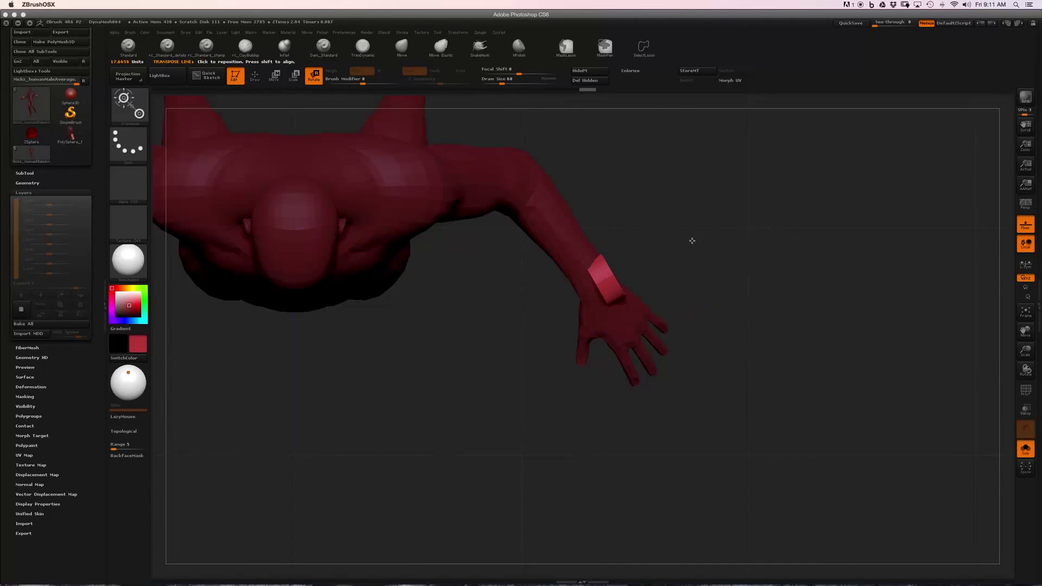
{"action": "left_click_drag", "start_coordinate": [692, 241], "coordinate": [648, 193]}
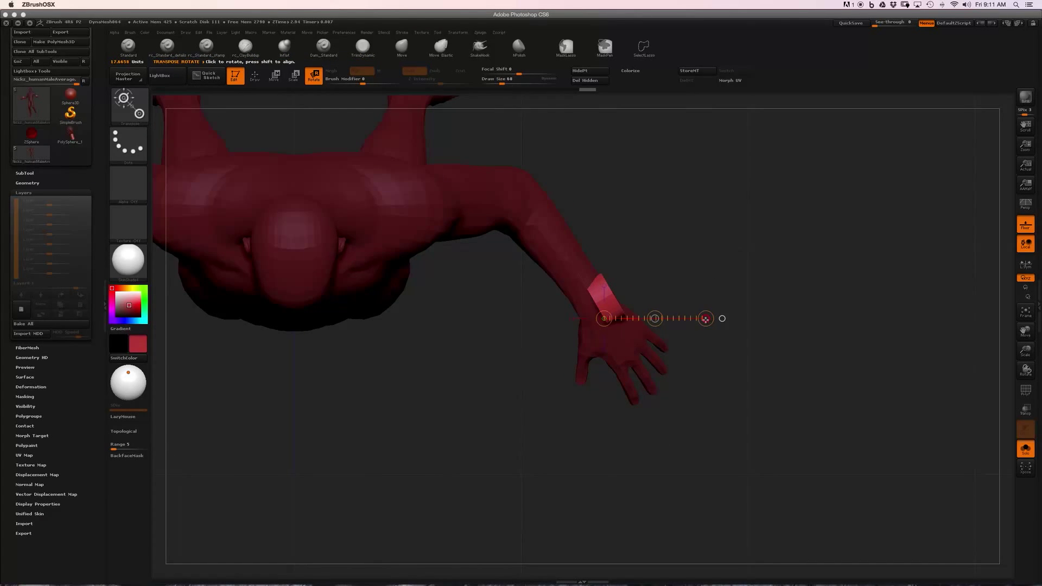
{"action": "left_click_drag", "start_coordinate": [705, 319], "coordinate": [603, 447]}
Move the rotated cylinder in Move mode to center it around the wrist as a cuff
{"action": "key", "text": "w"}
{"action": "left_click_drag", "start_coordinate": [655, 319], "coordinate": [624, 298]}
{"action": "left_click_drag", "start_coordinate": [727, 342], "coordinate": [767, 286]}
{"action": "left_click_drag", "start_coordinate": [655, 319], "coordinate": [654, 318]}
{"action": "left_click_drag", "start_coordinate": [710, 368], "coordinate": [727, 364]}
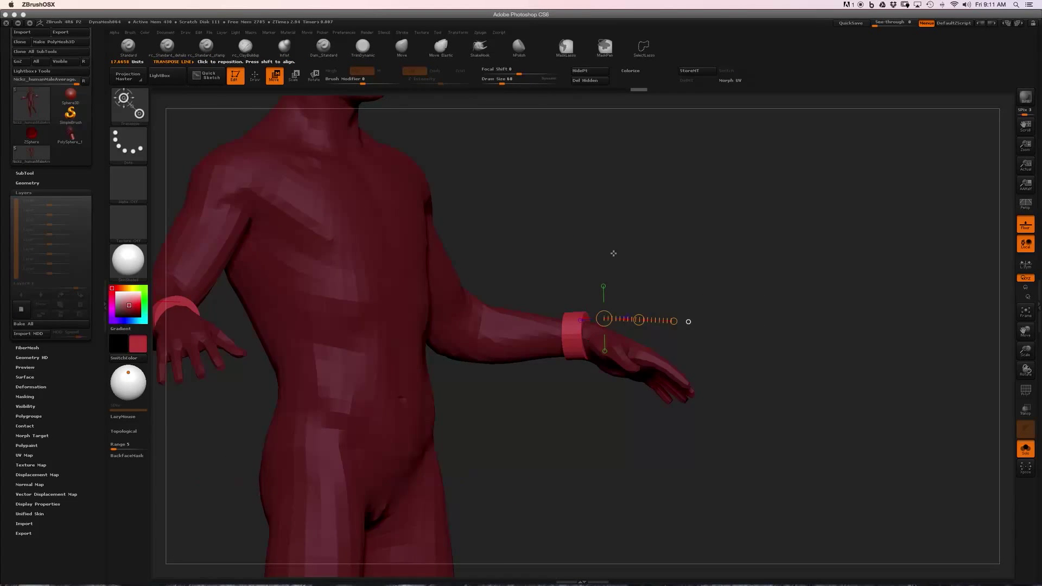
Draw a new transpose line from the cuff in the side view and fine-tune the cuff's position and tilt
{"action": "left_click_drag", "start_coordinate": [614, 253], "coordinate": [624, 285]}
{"action": "mouse_move", "coordinate": [583, 334]}
{"action": "left_mouse_down"}
{"action": "mouse_move", "coordinate": [665, 320]}
{"action": "mouse_move", "coordinate": [662, 289]}
{"action": "mouse_move", "coordinate": [667, 325]}
{"action": "left_mouse_up"}
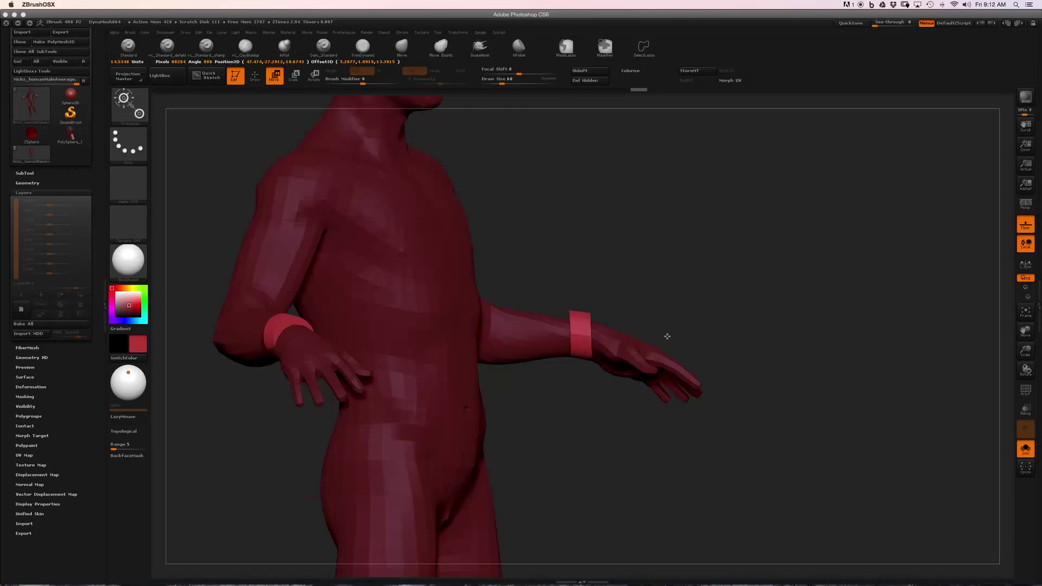
{"action": "key", "text": "r"}
{"action": "left_click_drag", "start_coordinate": [664, 321], "coordinate": [669, 330]}
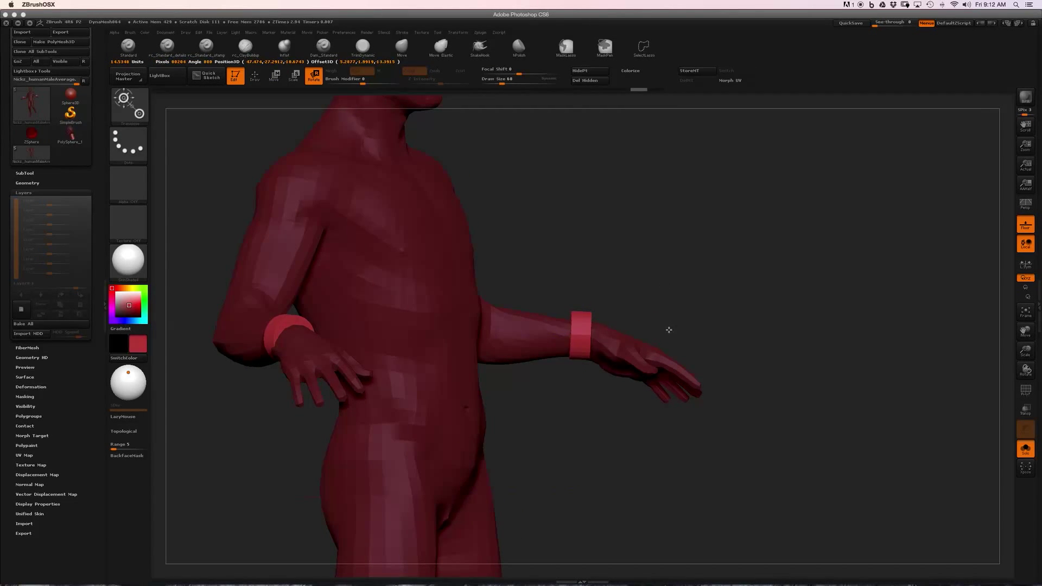
{"action": "key", "text": "w"}
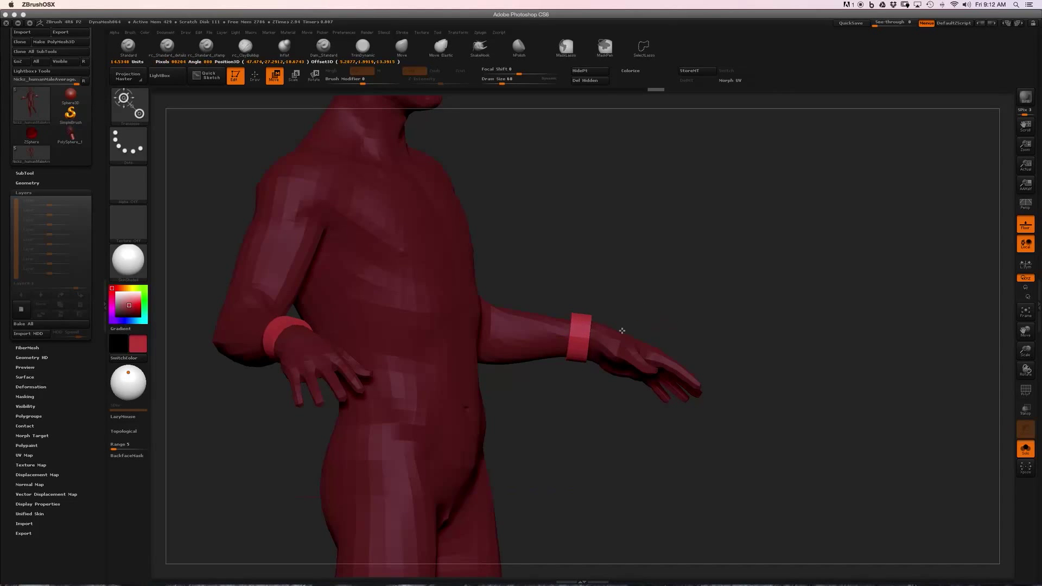
{"action": "left_click_drag", "start_coordinate": [649, 295], "coordinate": [786, 252]}
Clear the mask, return to Draw mode and inspect the fitted wrist cuff up close
{"action": "key", "text": "q"}
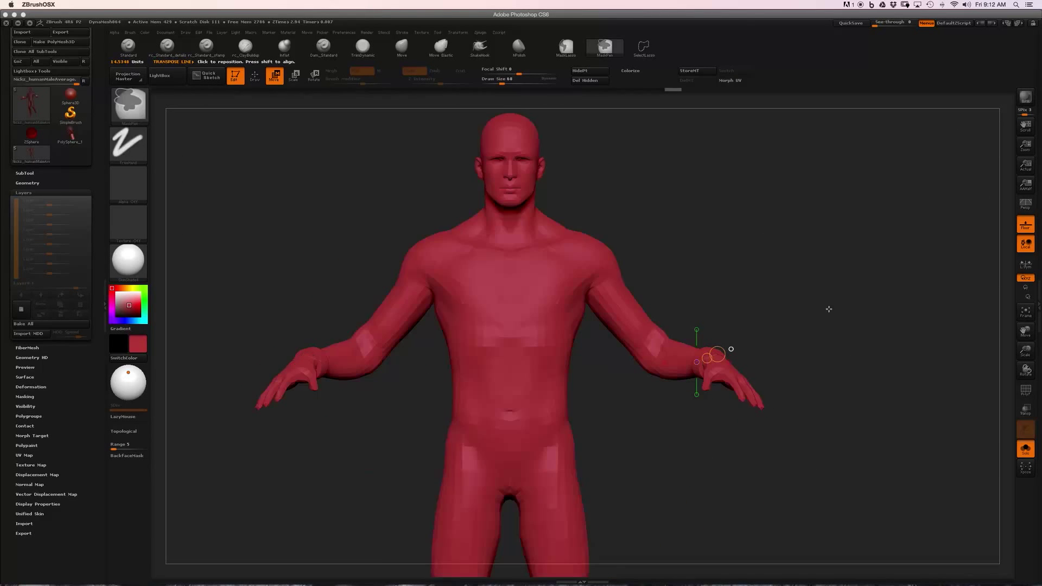
{"action": "mouse_move", "coordinate": [752, 275]}
{"action": "left_mouse_down"}
{"action": "mouse_move", "coordinate": [810, 275]}
{"action": "mouse_move", "coordinate": [758, 246]}
{"action": "mouse_move", "coordinate": [686, 340]}
{"action": "left_mouse_up"}
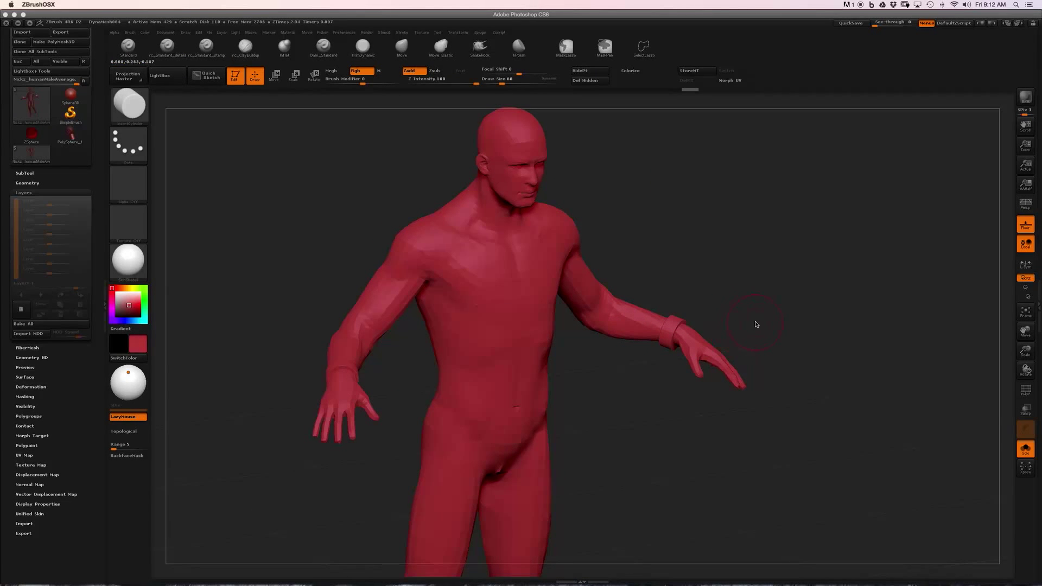
{"action": "left_click_drag", "start_coordinate": [739, 269], "coordinate": [720, 338]}
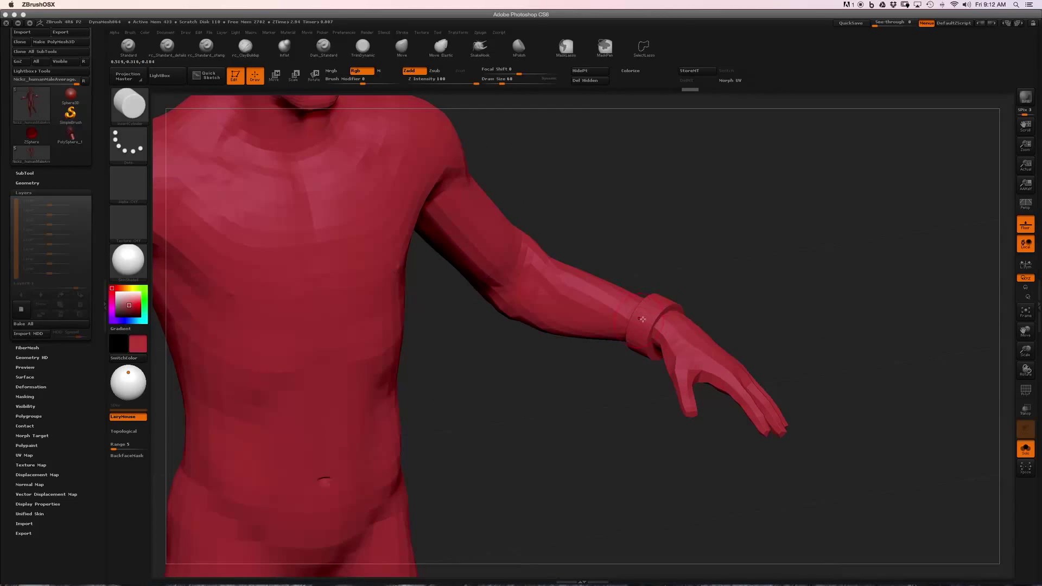
{"action": "left_click_drag", "start_coordinate": [685, 304], "coordinate": [679, 333]}
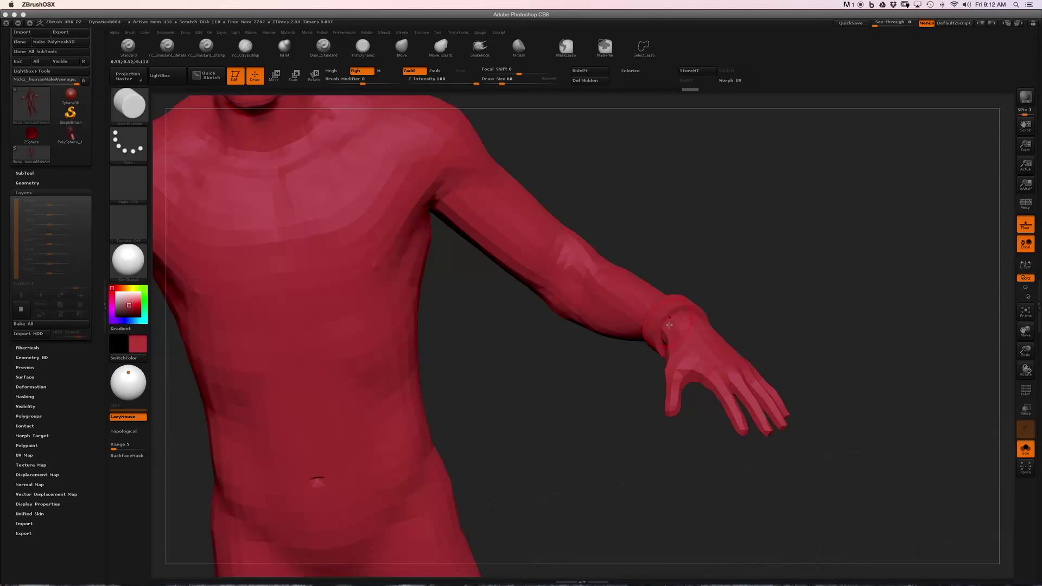
Select the ClayBuildup brush, try a stroke over the wrist cuff and undo it
{"action": "key", "text": "b"}
{"action": "key", "text": "c"}
{"action": "key", "text": "b"}
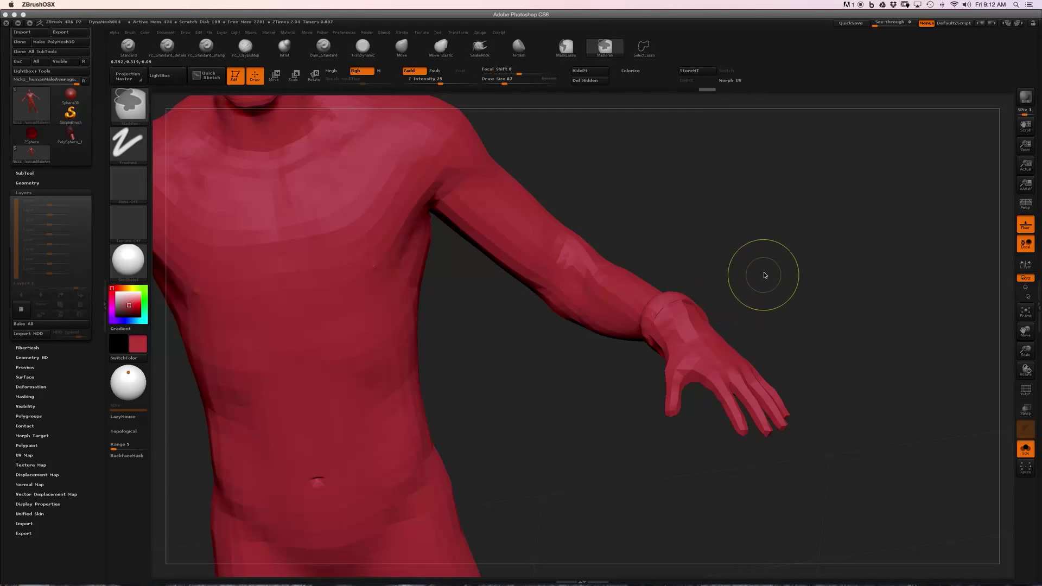
{"action": "key", "text": "ctrl+z"}
{"action": "mouse_move", "coordinate": [796, 322]}
{"action": "left_mouse_down", "text": "alt"}
{"action": "mouse_move", "coordinate": [777, 268]}
{"action": "mouse_move", "coordinate": [784, 279]}
{"action": "mouse_move", "coordinate": [712, 244]}
{"action": "mouse_move", "coordinate": [726, 285]}
{"action": "mouse_move", "coordinate": [715, 268]}
{"action": "mouse_move", "coordinate": [775, 268]}
{"action": "mouse_move", "coordinate": [721, 306]}
{"action": "mouse_move", "coordinate": [769, 257]}
{"action": "left_mouse_up", "text": "alt"}
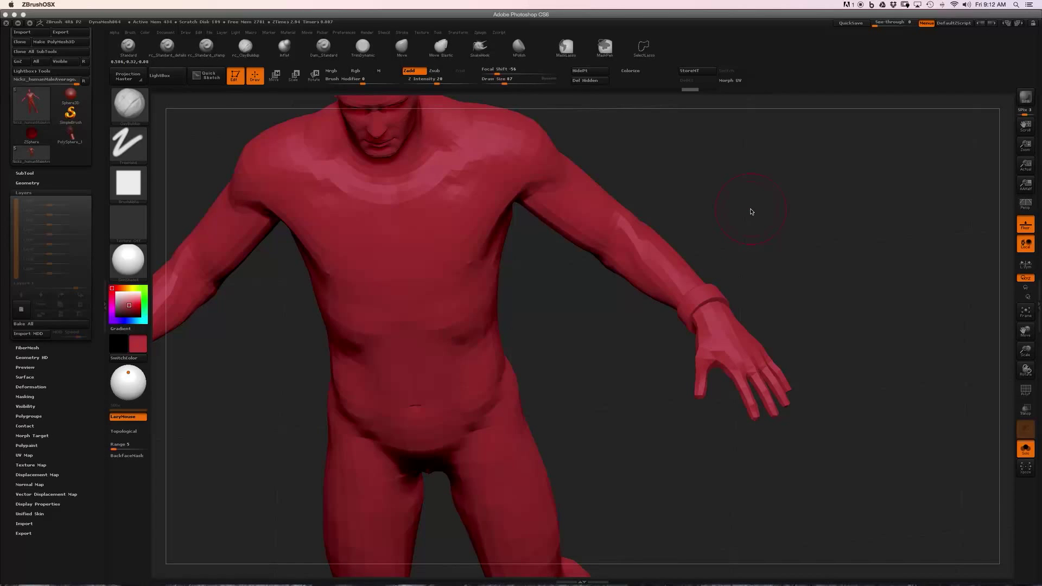
Turn on PolyFrame and examine the polygroups of the arm and wrist cuff
{"action": "key", "text": "shift+f"}
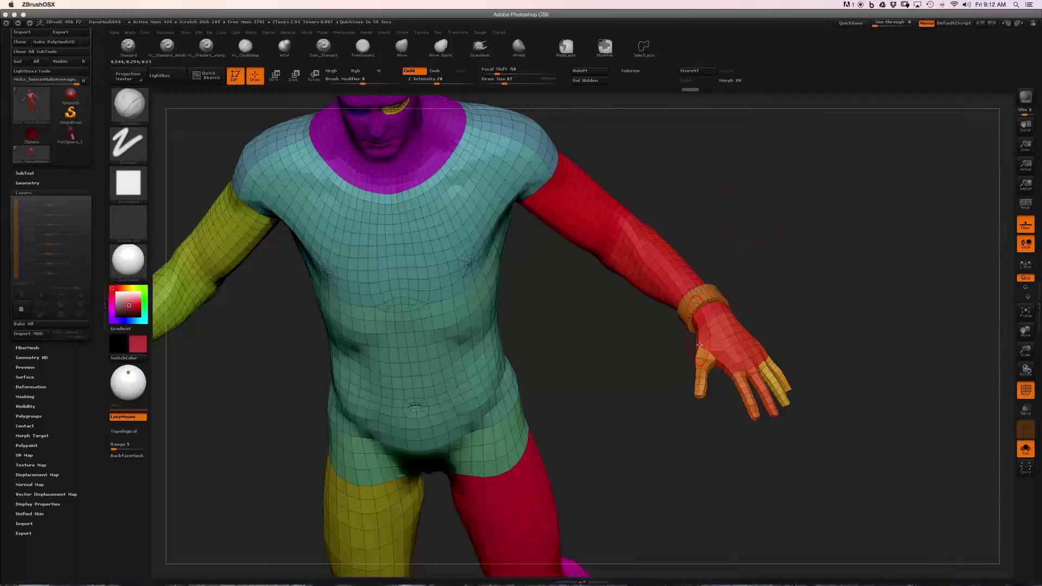
{"action": "left_click_drag", "start_coordinate": [769, 260], "coordinate": [674, 314]}
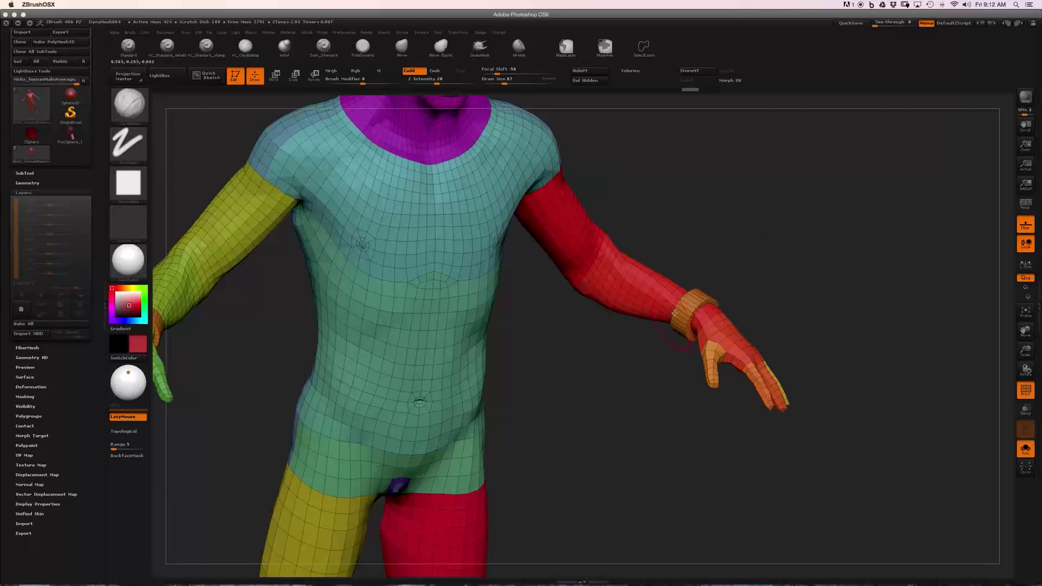
{"action": "left_click_drag", "start_coordinate": [761, 265], "coordinate": [701, 315], "text": "alt"}
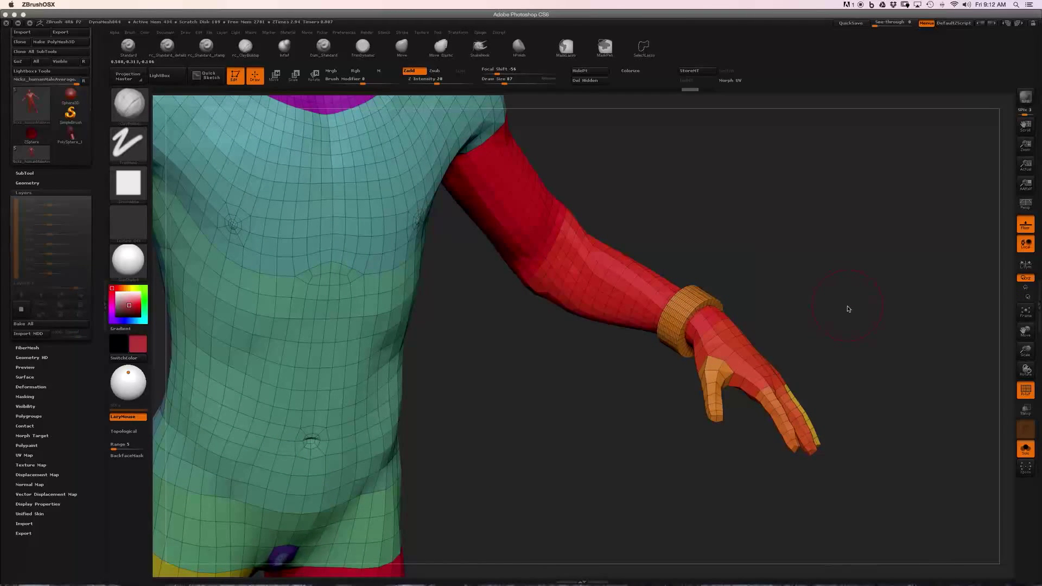
Activate Transpose Rotate and mask the whole figure except the wrist cuff's polygroup
{"action": "mouse_move", "coordinate": [848, 307]}
{"action": "left_mouse_down", "text": "alt"}
{"action": "mouse_move", "coordinate": [833, 251]}
{"action": "mouse_move", "coordinate": [832, 262]}
{"action": "left_mouse_up", "text": "alt"}
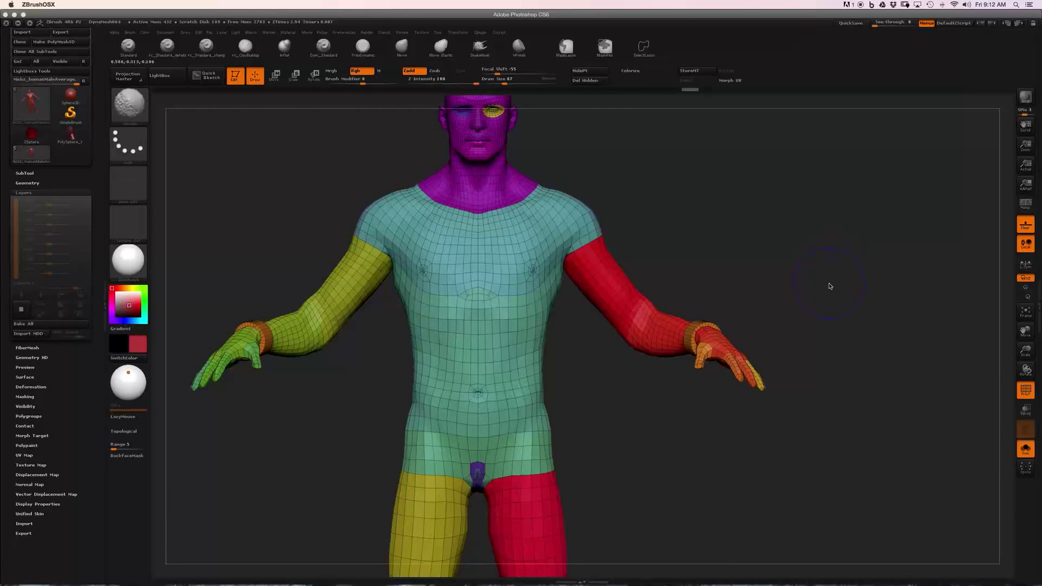
{"action": "key", "text": "b"}
{"action": "key", "text": "c"}
{"action": "key", "text": "b"}
{"action": "key", "text": "r"}
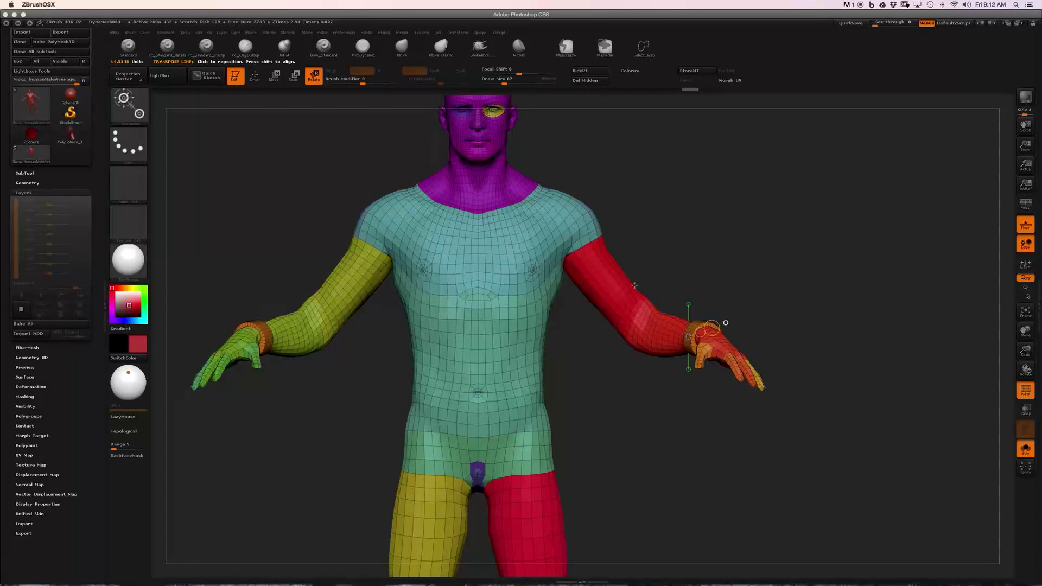
{"action": "left_click_drag", "start_coordinate": [822, 218], "coordinate": [832, 266], "text": "alt"}
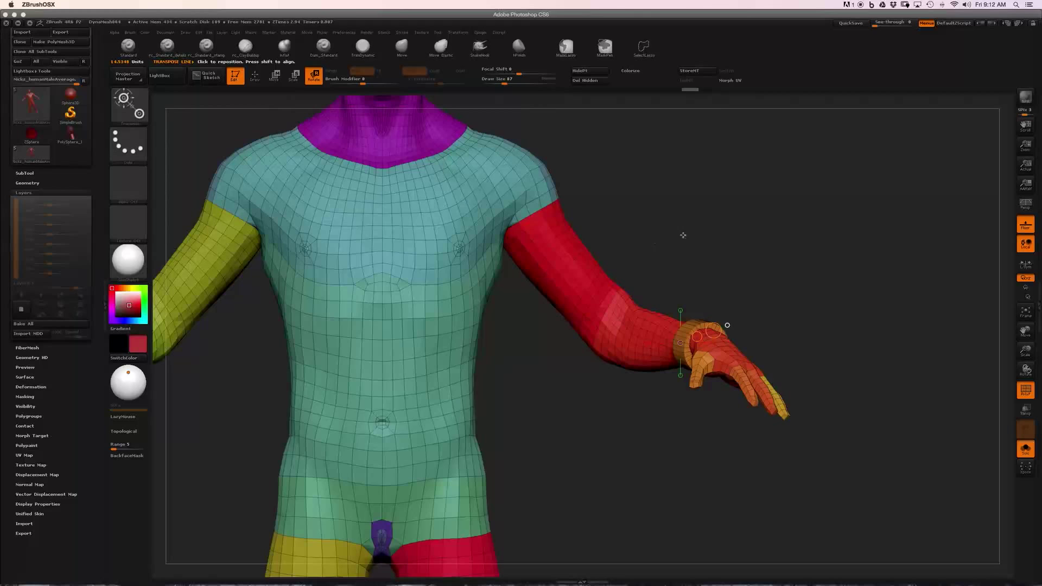
{"action": "left_click_drag", "start_coordinate": [719, 262], "coordinate": [722, 313]}
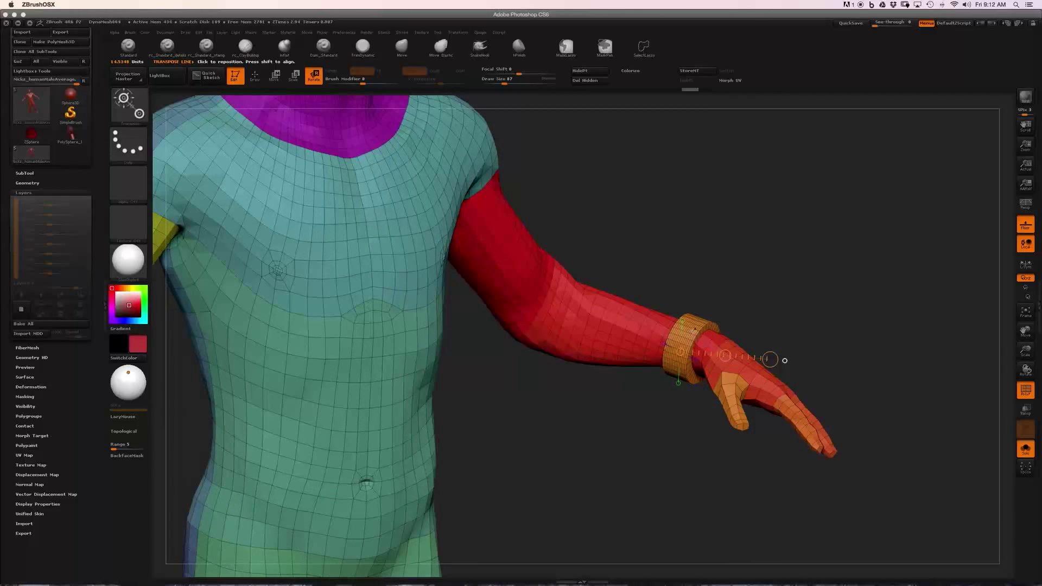
{"action": "left_click", "coordinate": [698, 321], "text": "ctrl"}
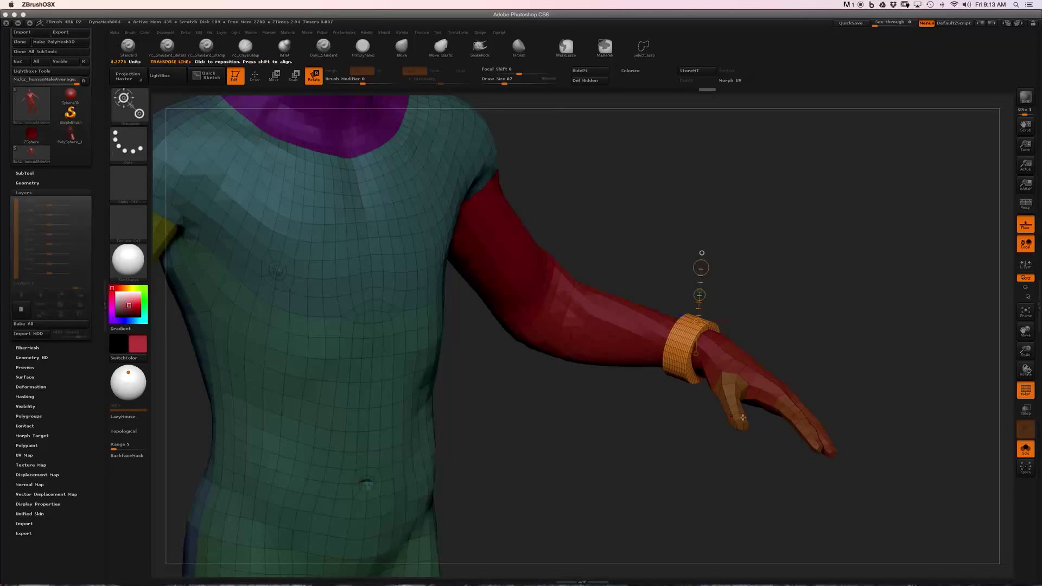
{"action": "left_click_drag", "start_coordinate": [848, 313], "coordinate": [822, 334]}
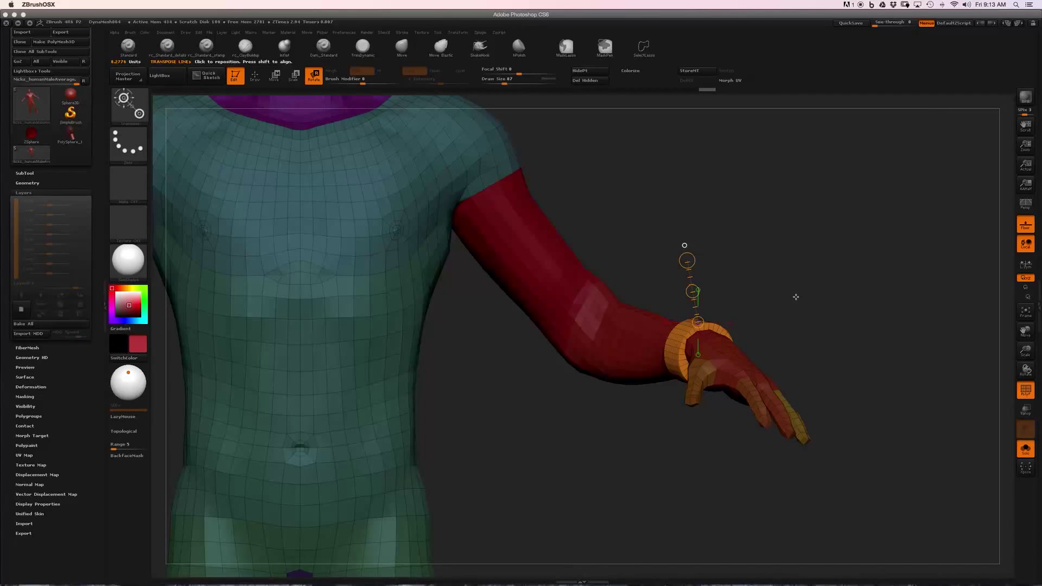
Turn off PolyFrame, slide the isolated wrist cuff up the forearm away from the hand and rotate it to follow the arm
{"action": "key", "text": "shift+f"}
{"action": "left_click_drag", "start_coordinate": [793, 284], "coordinate": [818, 289]}
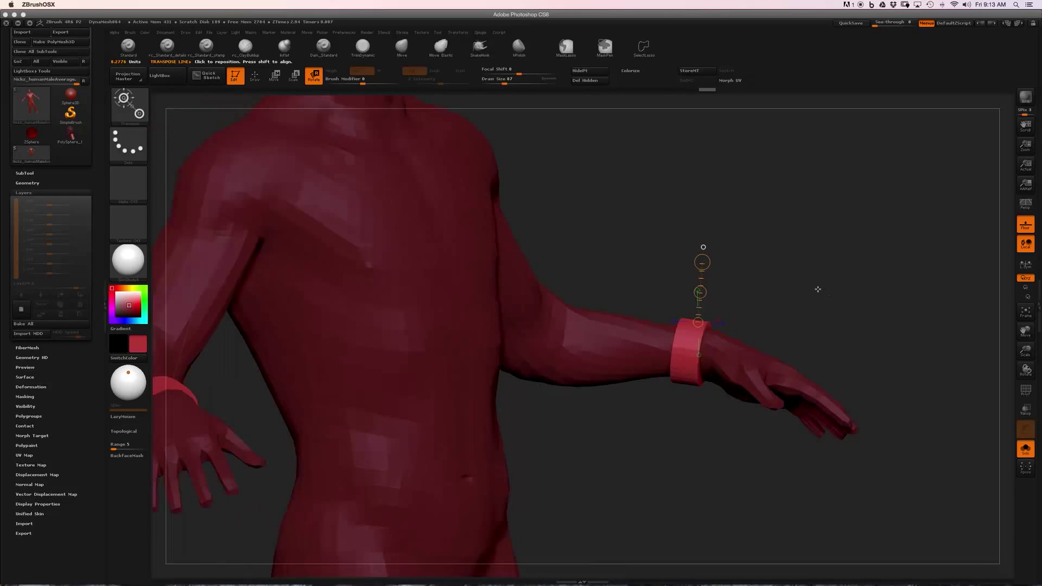
{"action": "key", "text": "w"}
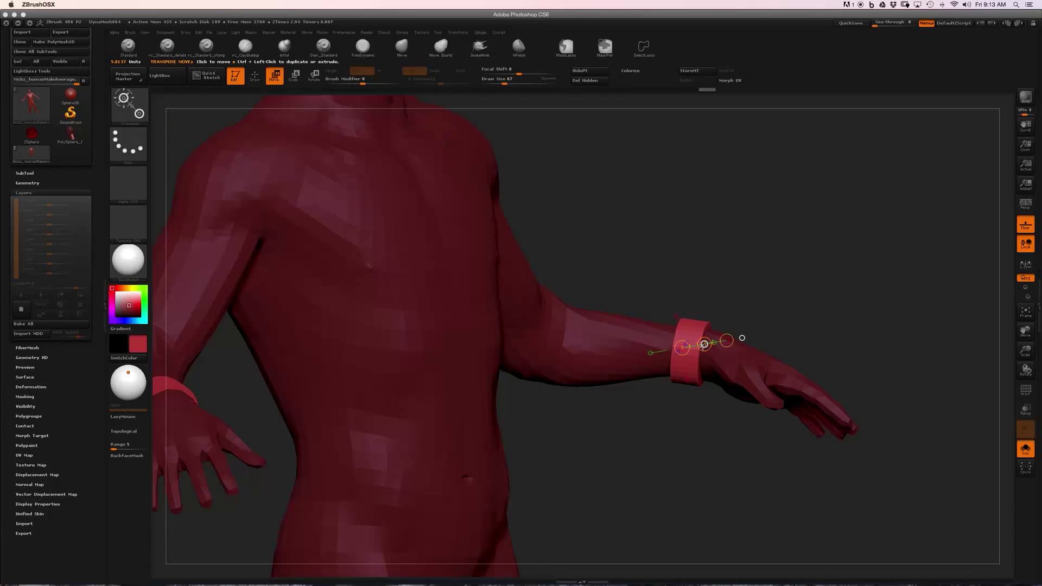
{"action": "left_click_drag", "start_coordinate": [704, 345], "coordinate": [671, 340]}
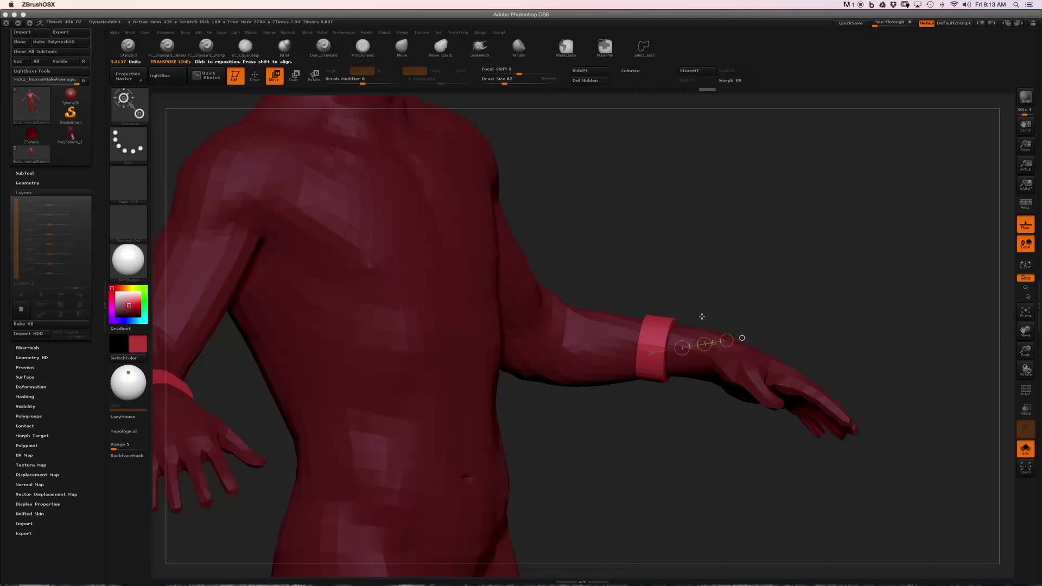
{"action": "left_click_drag", "start_coordinate": [749, 291], "coordinate": [744, 355]}
{"action": "key", "text": "r"}
{"action": "left_click_drag", "start_coordinate": [658, 313], "coordinate": [697, 310]}
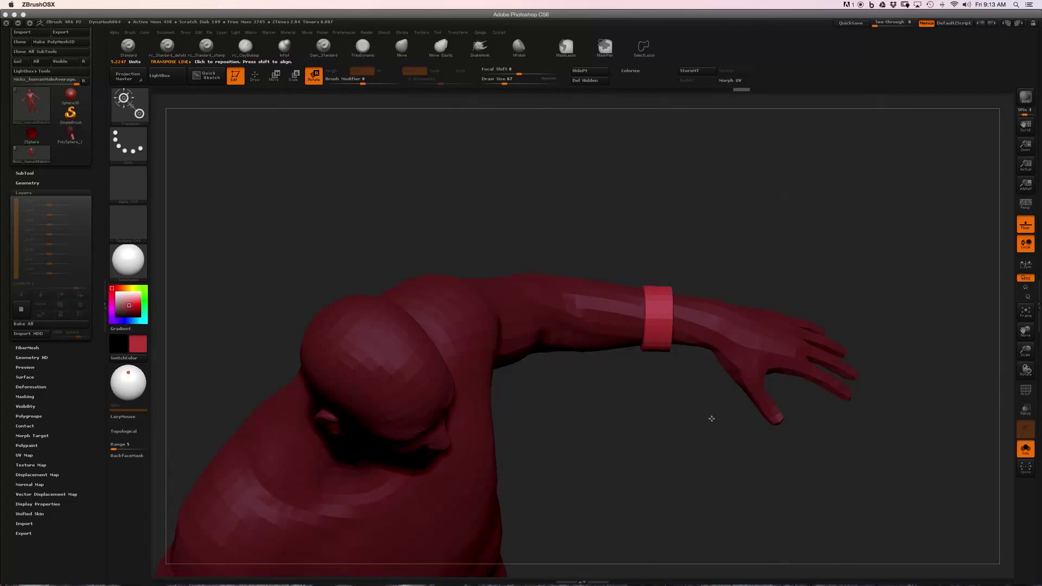
{"action": "mouse_move", "coordinate": [710, 418]}
{"action": "left_mouse_down"}
{"action": "mouse_move", "coordinate": [673, 405]}
{"action": "mouse_move", "coordinate": [805, 272]}
{"action": "mouse_move", "coordinate": [773, 288]}
{"action": "mouse_move", "coordinate": [796, 304]}
{"action": "mouse_move", "coordinate": [763, 291]}
{"action": "mouse_move", "coordinate": [752, 298]}
{"action": "mouse_move", "coordinate": [794, 364]}
{"action": "mouse_move", "coordinate": [791, 298]}
{"action": "mouse_move", "coordinate": [786, 325]}
{"action": "mouse_move", "coordinate": [831, 344]}
{"action": "mouse_move", "coordinate": [786, 309]}
{"action": "mouse_move", "coordinate": [770, 330]}
{"action": "left_mouse_up"}
Turn on PolyFrame and mask everything except the index finger's polygroup
{"action": "key", "text": "shift+f"}
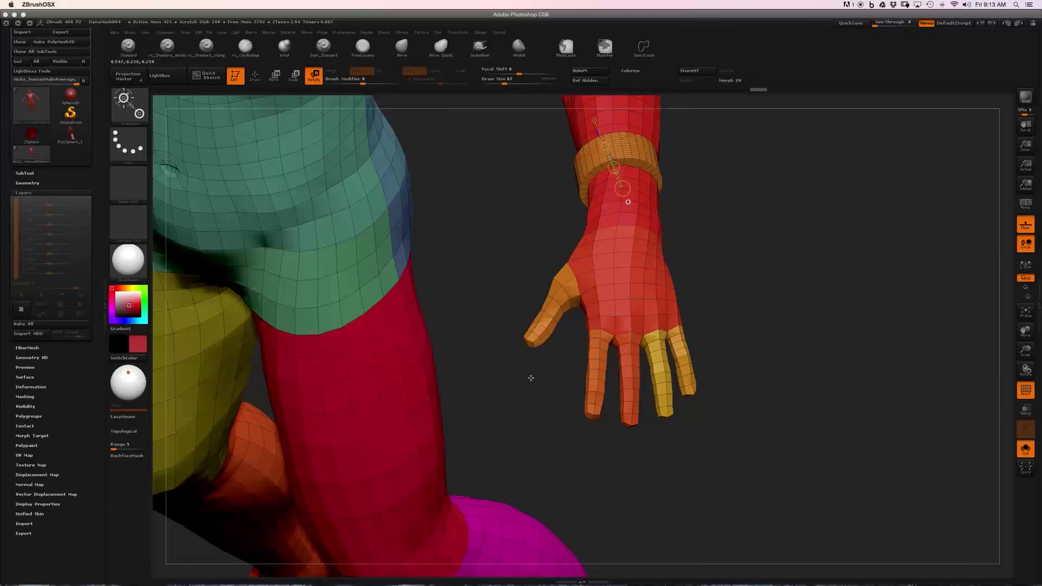
{"action": "left_click_drag", "start_coordinate": [531, 378], "coordinate": [767, 346]}
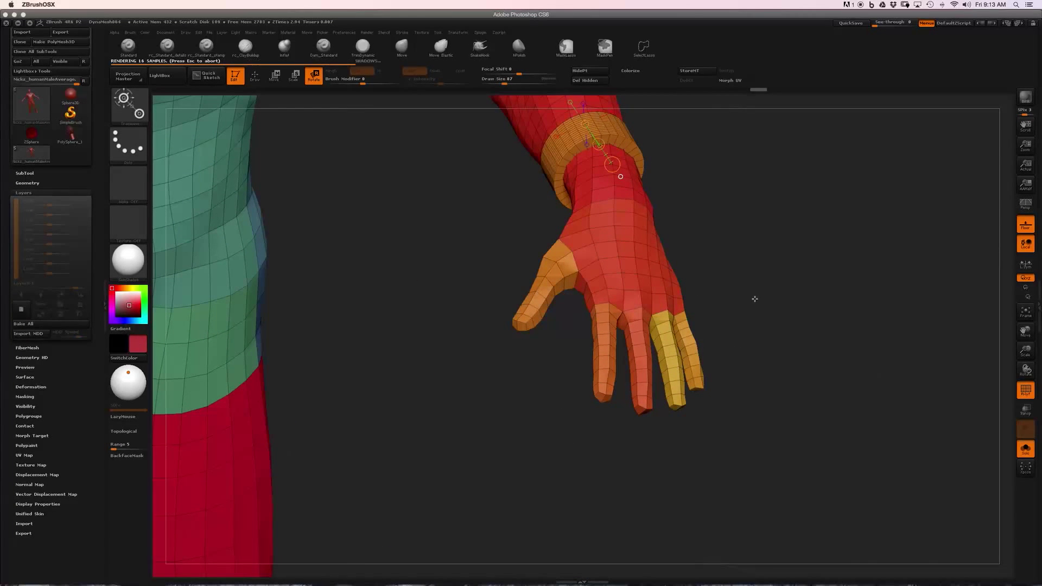
{"action": "left_click_drag", "start_coordinate": [718, 254], "coordinate": [672, 355]}
{"action": "left_click", "coordinate": [599, 346], "text": "ctrl"}
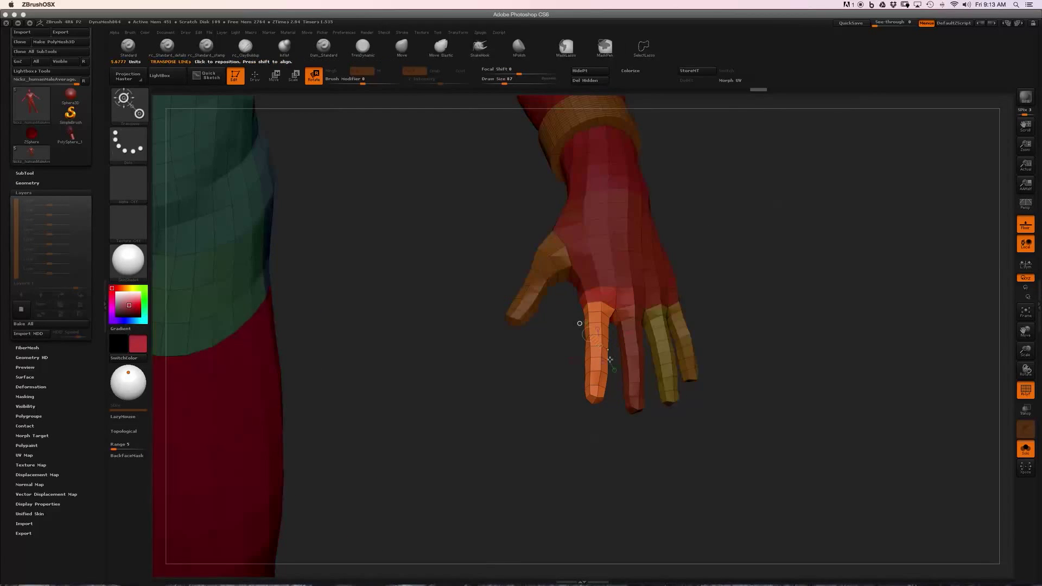
Turn off PolyFrame, rotate the index finger upward from its knuckle and bend the middle finger downward
{"action": "left_click_drag", "start_coordinate": [752, 270], "coordinate": [791, 270]}
{"action": "left_click_drag", "start_coordinate": [731, 296], "coordinate": [714, 344]}
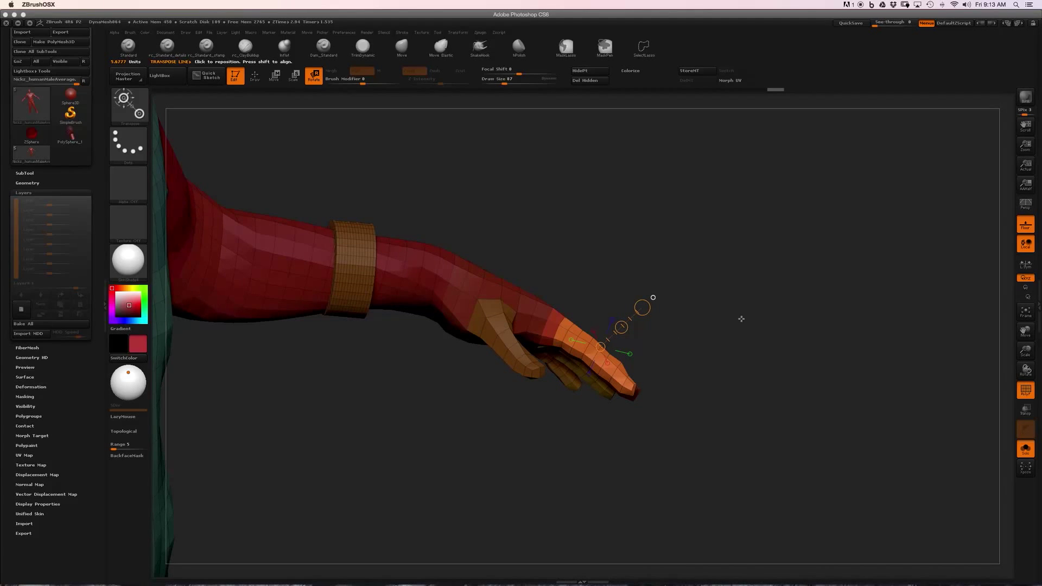
{"action": "key", "text": "shift+f"}
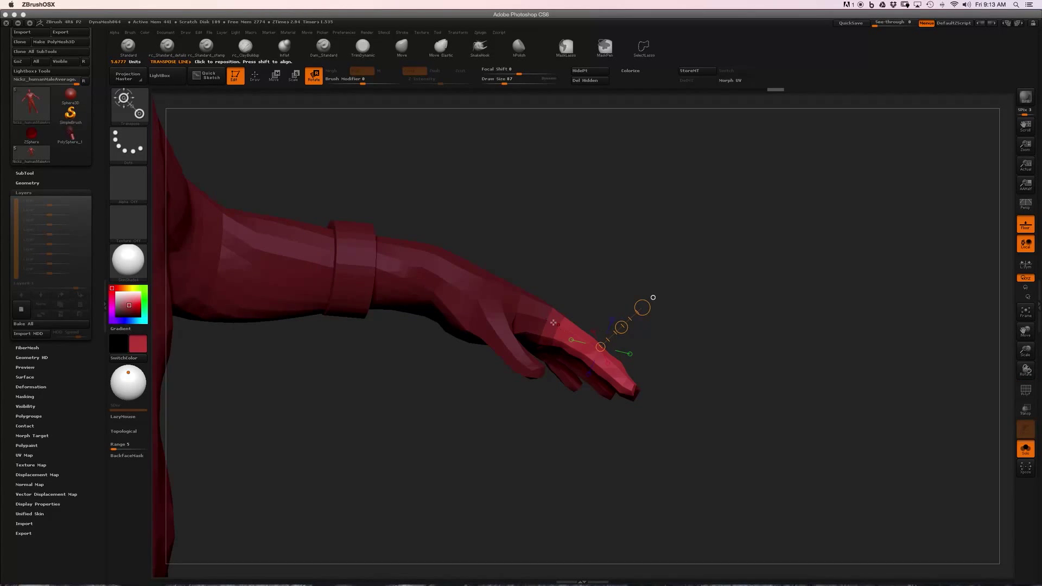
{"action": "mouse_move", "coordinate": [553, 323]}
{"action": "left_mouse_down"}
{"action": "mouse_move", "coordinate": [620, 370]}
{"action": "mouse_move", "coordinate": [629, 336]}
{"action": "left_mouse_up"}
{"action": "mouse_move", "coordinate": [703, 372]}
{"action": "left_mouse_down"}
{"action": "mouse_move", "coordinate": [686, 340]}
{"action": "mouse_move", "coordinate": [617, 353]}
{"action": "mouse_move", "coordinate": [668, 351]}
{"action": "mouse_move", "coordinate": [707, 400]}
{"action": "mouse_move", "coordinate": [668, 352]}
{"action": "mouse_move", "coordinate": [641, 340]}
{"action": "left_mouse_up"}
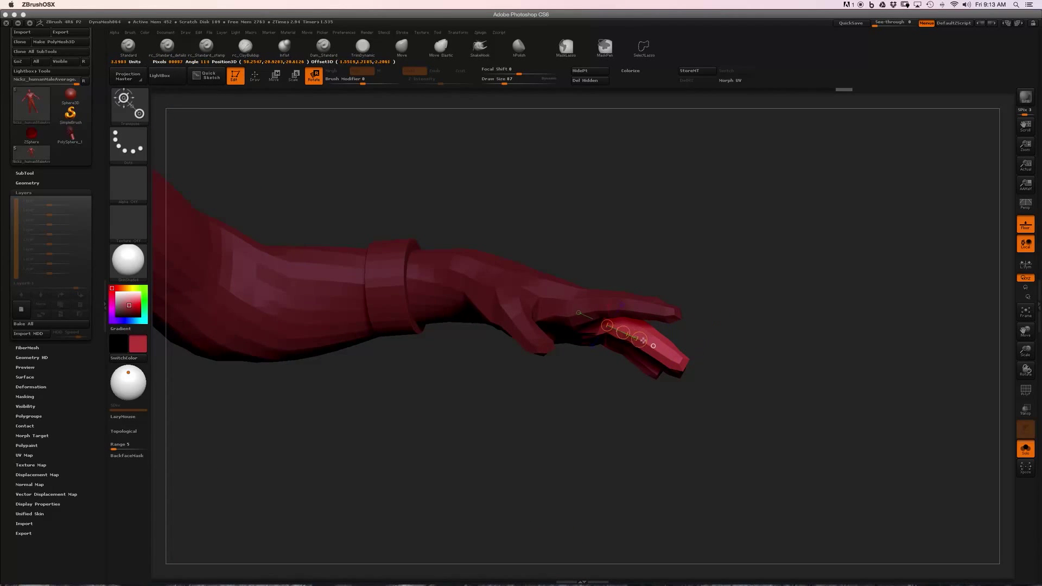
{"action": "mouse_move", "coordinate": [685, 261]}
{"action": "left_mouse_down"}
{"action": "mouse_move", "coordinate": [695, 275]}
{"action": "mouse_move", "coordinate": [681, 312]}
{"action": "left_mouse_up"}
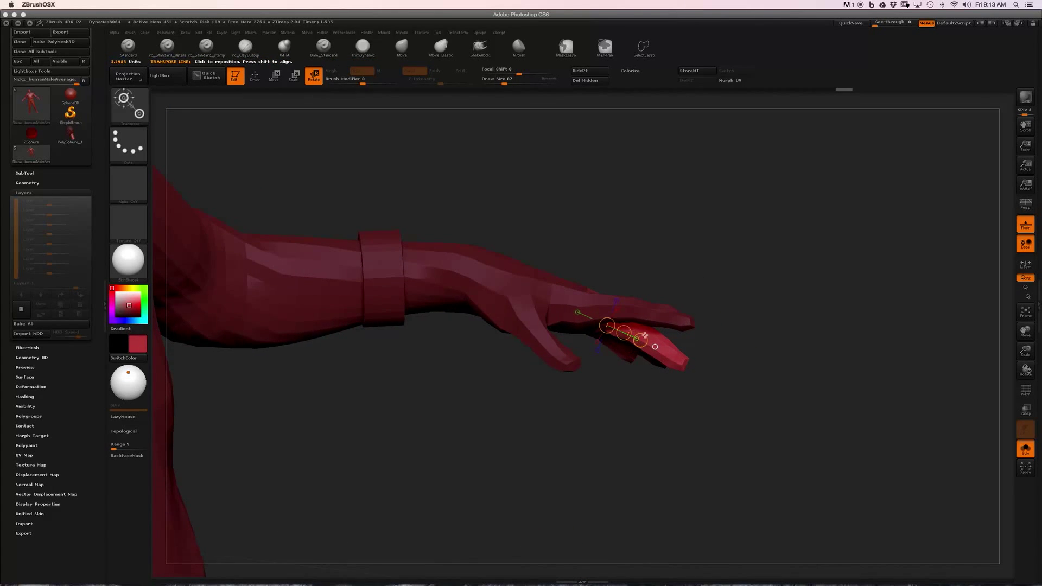
{"action": "left_click_drag", "start_coordinate": [641, 340], "coordinate": [620, 352]}
{"action": "mouse_move", "coordinate": [722, 324]}
{"action": "left_mouse_down"}
{"action": "mouse_move", "coordinate": [735, 274]}
{"action": "mouse_move", "coordinate": [671, 316]}
{"action": "mouse_move", "coordinate": [722, 293]}
{"action": "mouse_move", "coordinate": [740, 263]}
{"action": "mouse_move", "coordinate": [729, 307]}
{"action": "left_mouse_up"}
Draw a transpose line along the isolated ring finger and rotate the finger downward
{"action": "left_click_drag", "start_coordinate": [642, 268], "coordinate": [680, 312]}
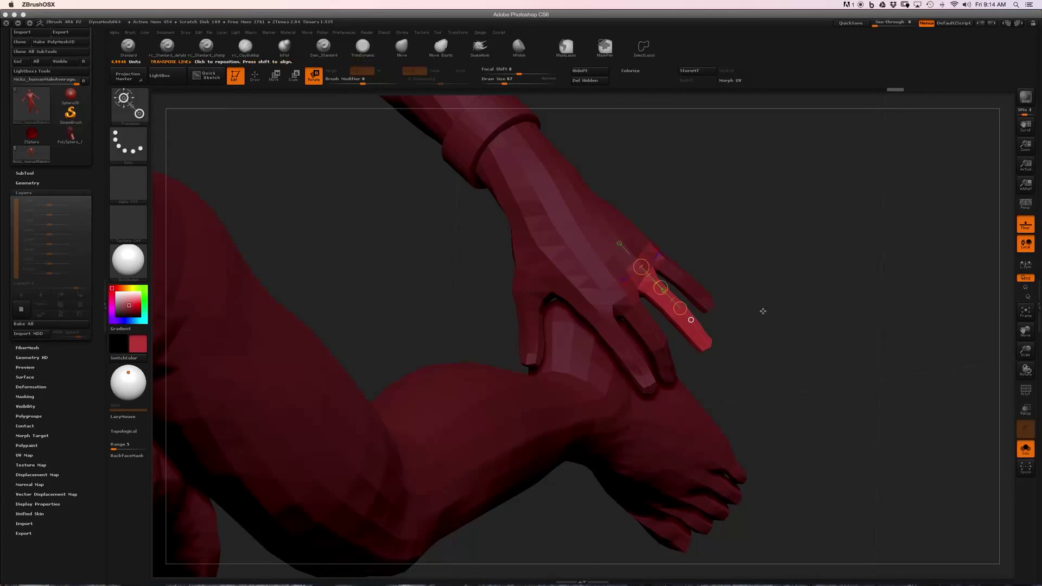
{"action": "left_click_drag", "start_coordinate": [763, 311], "coordinate": [800, 259]}
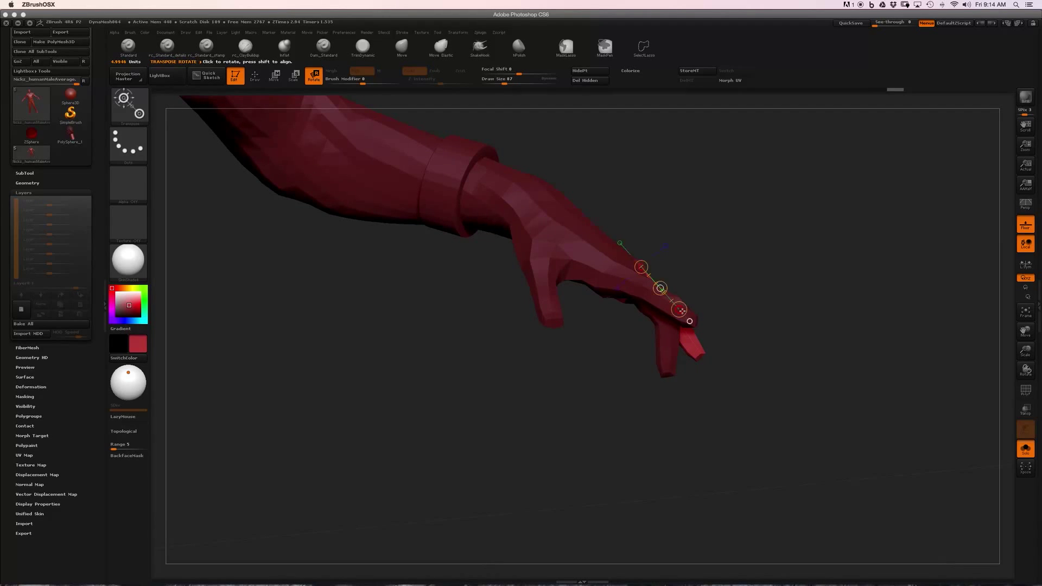
{"action": "mouse_move", "coordinate": [678, 310]}
{"action": "left_mouse_down"}
{"action": "mouse_move", "coordinate": [653, 320]}
{"action": "mouse_move", "coordinate": [740, 282]}
{"action": "mouse_move", "coordinate": [686, 259]}
{"action": "left_mouse_up"}
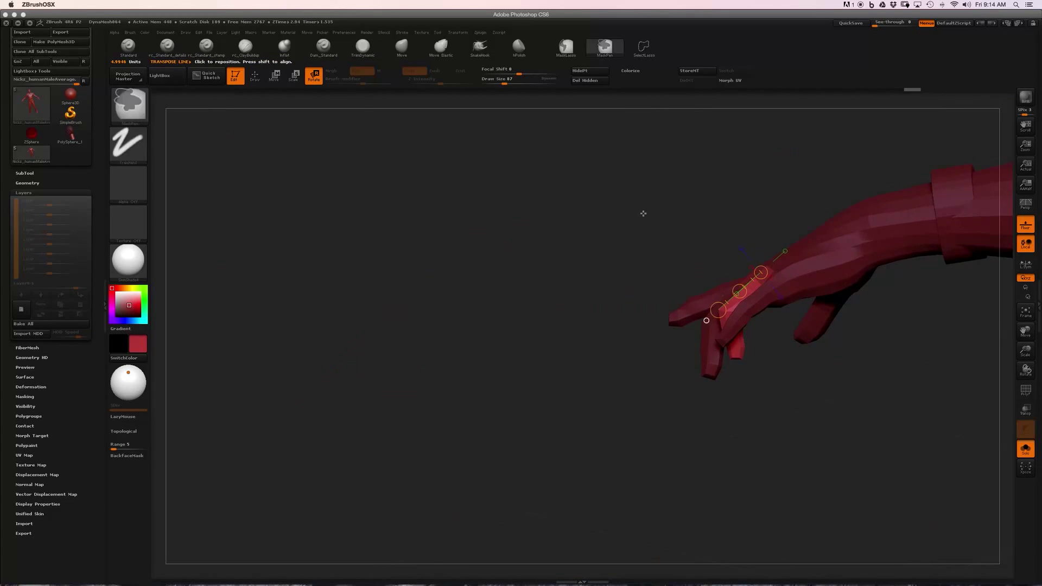
Clear the mask, isolate the little finger and bend it with a transpose line drawn along it
{"action": "left_click_drag", "start_coordinate": [644, 213], "coordinate": [659, 231], "text": "ctrl"}
{"action": "left_click_drag", "start_coordinate": [747, 307], "coordinate": [725, 265], "text": "ctrl"}
{"action": "left_click_drag", "start_coordinate": [761, 212], "coordinate": [732, 219]}
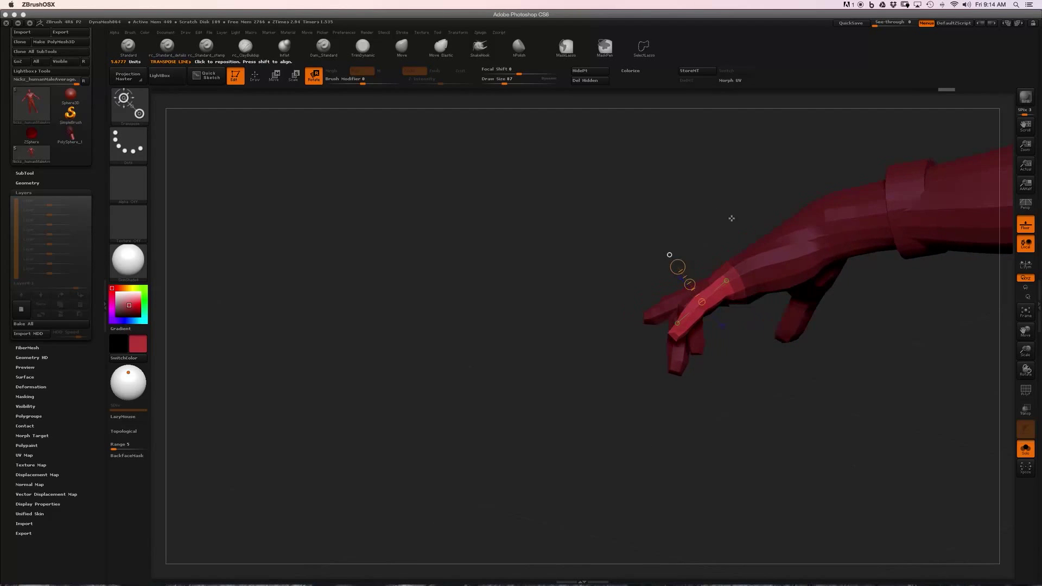
{"action": "left_click_drag", "start_coordinate": [693, 310], "coordinate": [738, 276]}
{"action": "left_click_drag", "start_coordinate": [698, 305], "coordinate": [709, 313]}
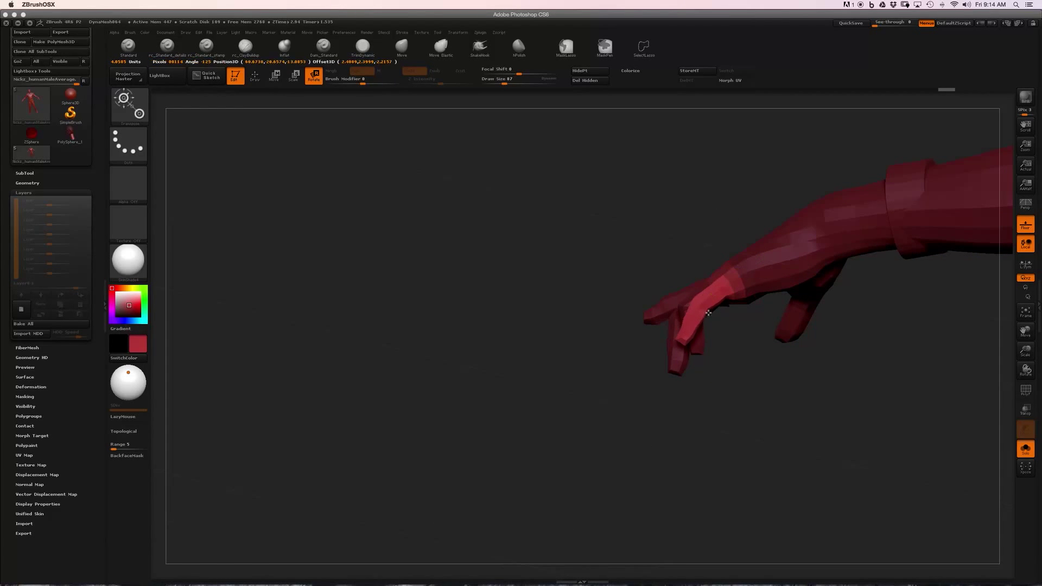
{"action": "left_click_drag", "start_coordinate": [717, 408], "coordinate": [743, 352]}
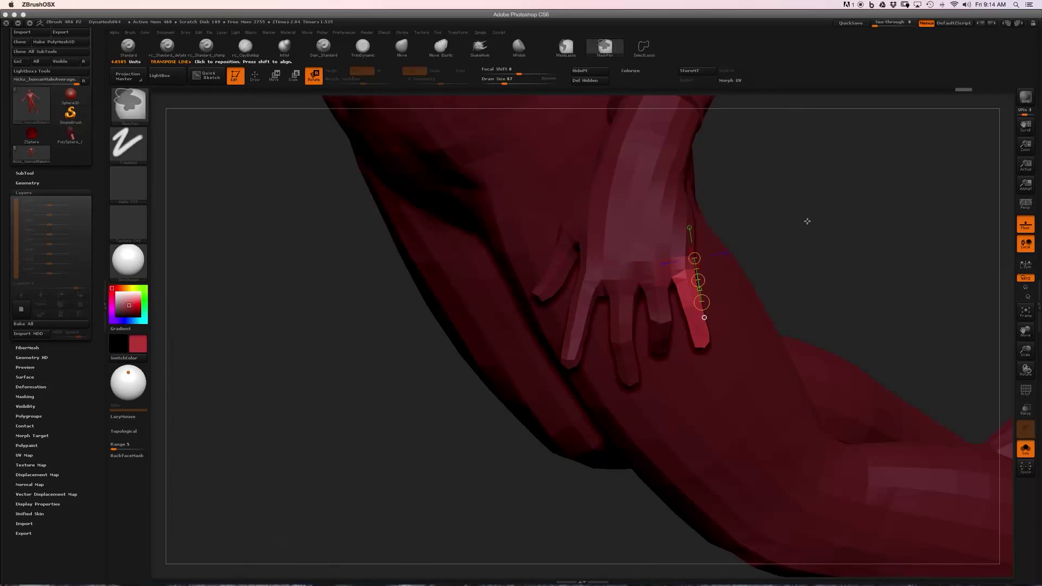
Clear the mask, isolate the ring finger again and draw a new transpose line along it to refine its bend
{"action": "left_click_drag", "start_coordinate": [808, 221], "coordinate": [830, 245], "text": "ctrl"}
{"action": "left_click_drag", "start_coordinate": [660, 307], "coordinate": [695, 298], "text": "ctrl"}
{"action": "left_click_drag", "start_coordinate": [760, 239], "coordinate": [768, 266]}
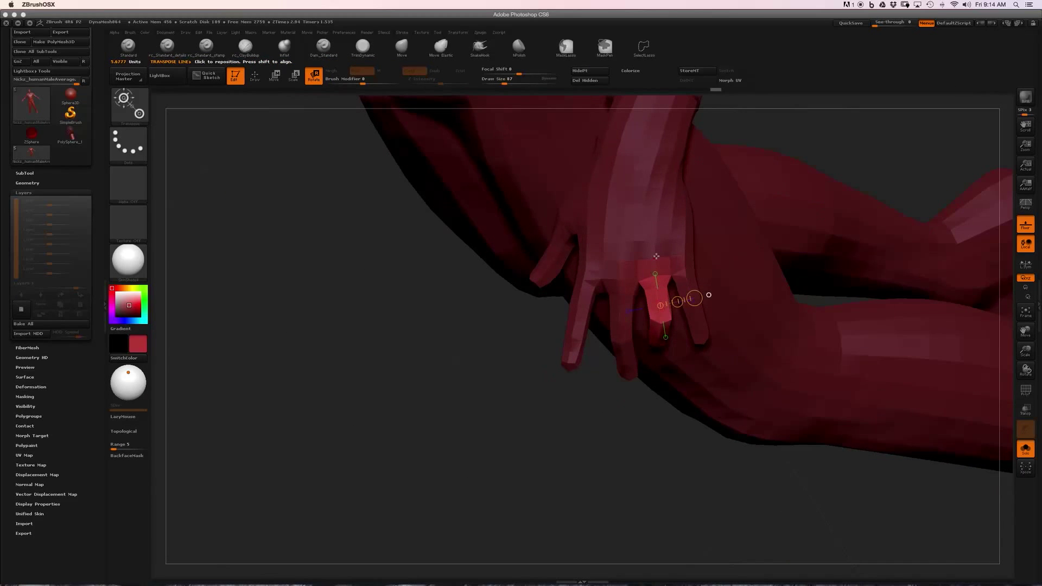
{"action": "left_click_drag", "start_coordinate": [657, 256], "coordinate": [657, 324]}
Turn on PolyFrame and examine the posed fingers, both hands and the wrist cuffs on the whole figure
{"action": "left_click_drag", "start_coordinate": [601, 442], "coordinate": [605, 409], "text": "alt"}
{"action": "left_click_drag", "start_coordinate": [861, 233], "coordinate": [857, 217], "text": "alt"}
{"action": "mouse_move", "coordinate": [857, 217]}
{"action": "left_mouse_down"}
{"action": "mouse_move", "coordinate": [850, 203]}
{"action": "mouse_move", "coordinate": [798, 224]}
{"action": "mouse_move", "coordinate": [819, 226]}
{"action": "mouse_move", "coordinate": [842, 253]}
{"action": "mouse_move", "coordinate": [786, 249]}
{"action": "mouse_move", "coordinate": [812, 270]}
{"action": "mouse_move", "coordinate": [830, 235]}
{"action": "mouse_move", "coordinate": [825, 246]}
{"action": "mouse_move", "coordinate": [842, 279]}
{"action": "mouse_move", "coordinate": [861, 226]}
{"action": "left_mouse_up"}
{"action": "key", "text": "shift+f"}
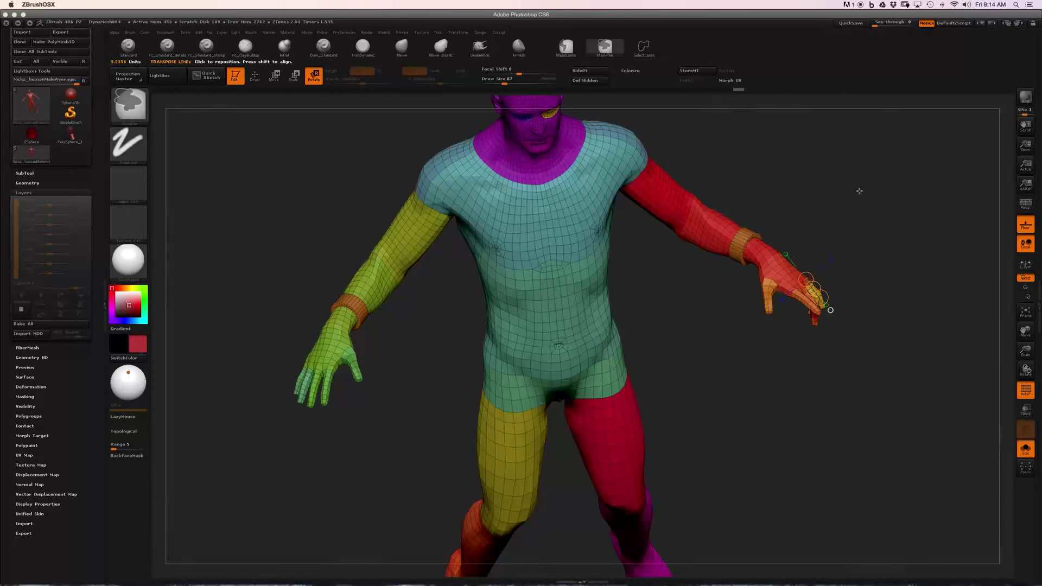
{"action": "left_click_drag", "start_coordinate": [872, 238], "coordinate": [863, 242]}
{"action": "left_click_drag", "start_coordinate": [313, 358], "coordinate": [301, 397]}
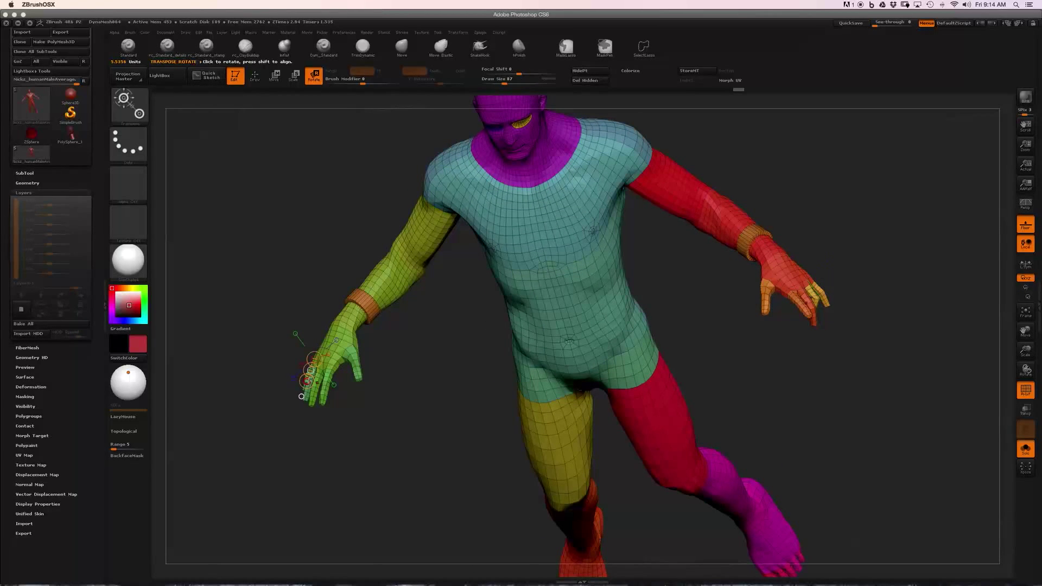
{"action": "left_click_drag", "start_coordinate": [396, 460], "coordinate": [435, 422], "text": "alt"}
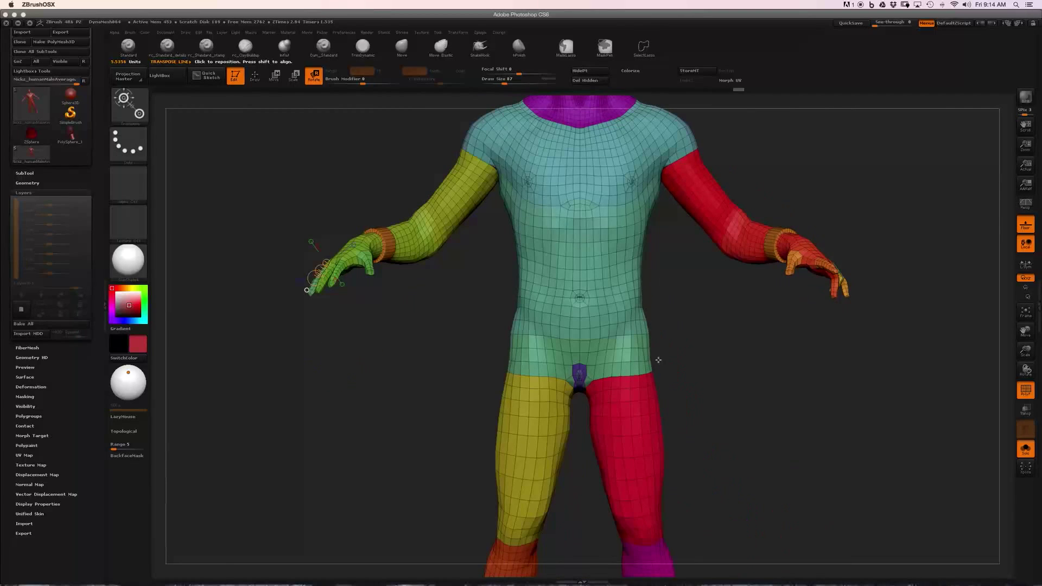
{"action": "left_click_drag", "start_coordinate": [835, 364], "coordinate": [830, 376]}
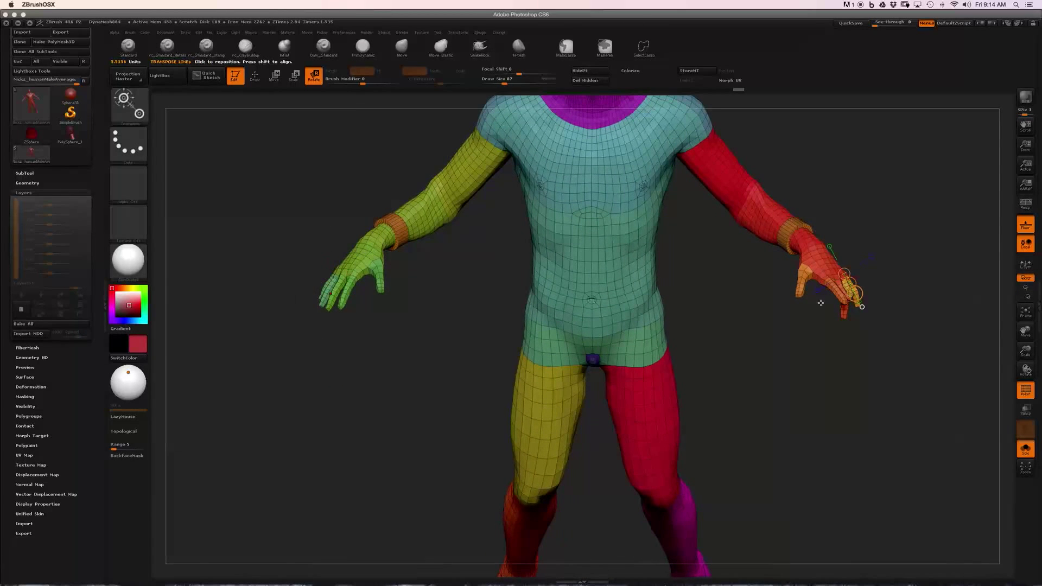
{"action": "left_click_drag", "start_coordinate": [323, 241], "coordinate": [319, 301]}
{"action": "left_click_drag", "start_coordinate": [858, 406], "coordinate": [805, 392], "text": "alt"}
{"action": "left_click_drag", "start_coordinate": [892, 242], "coordinate": [862, 295], "text": "alt"}
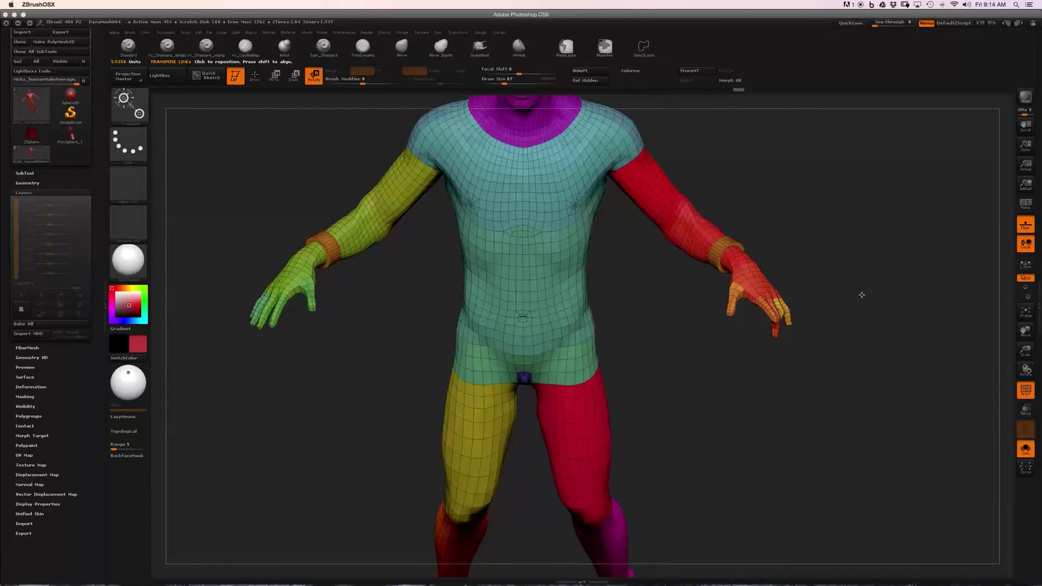
{"action": "mouse_move", "coordinate": [761, 264]}
{"action": "left_mouse_down"}
{"action": "mouse_move", "coordinate": [793, 324]}
{"action": "mouse_move", "coordinate": [842, 354]}
{"action": "mouse_move", "coordinate": [842, 328]}
{"action": "left_mouse_up"}
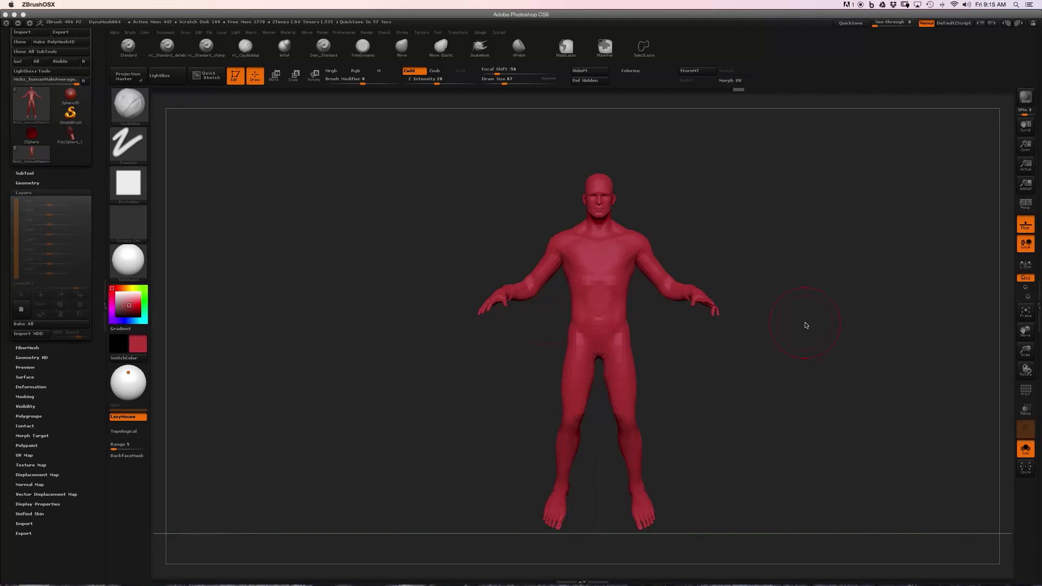
Select the InsertCylinder brush and insert a cylinder on top of the head from the side view
{"action": "mouse_move", "coordinate": [789, 284]}
{"action": "left_mouse_down"}
{"action": "mouse_move", "coordinate": [782, 377]}
{"action": "mouse_move", "coordinate": [782, 335]}
{"action": "mouse_move", "coordinate": [814, 396]}
{"action": "mouse_move", "coordinate": [745, 336]}
{"action": "mouse_move", "coordinate": [903, 200]}
{"action": "mouse_move", "coordinate": [724, 330]}
{"action": "left_mouse_up"}
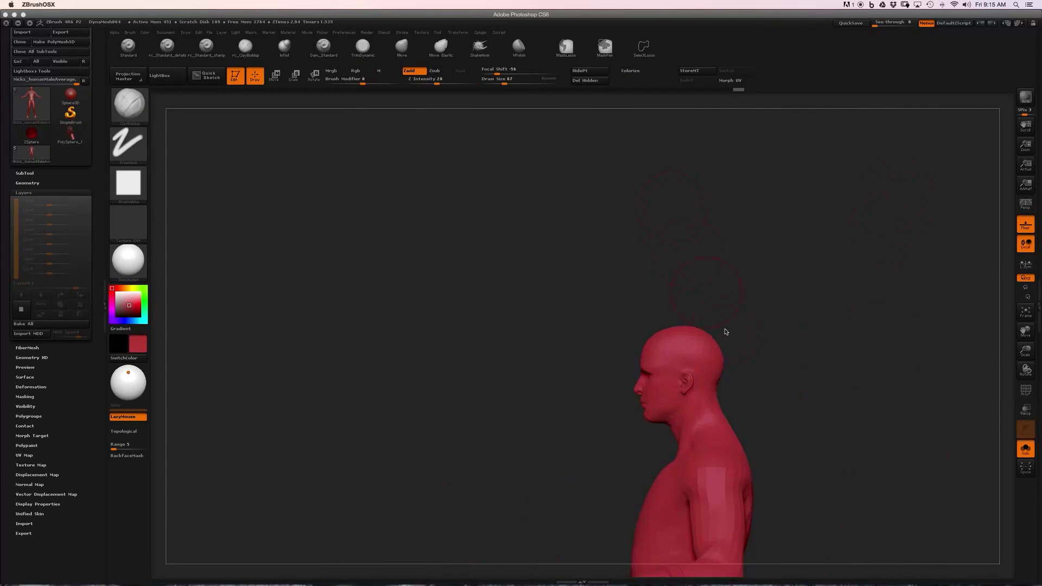
{"action": "key", "text": "b"}
{"action": "key", "text": "i"}
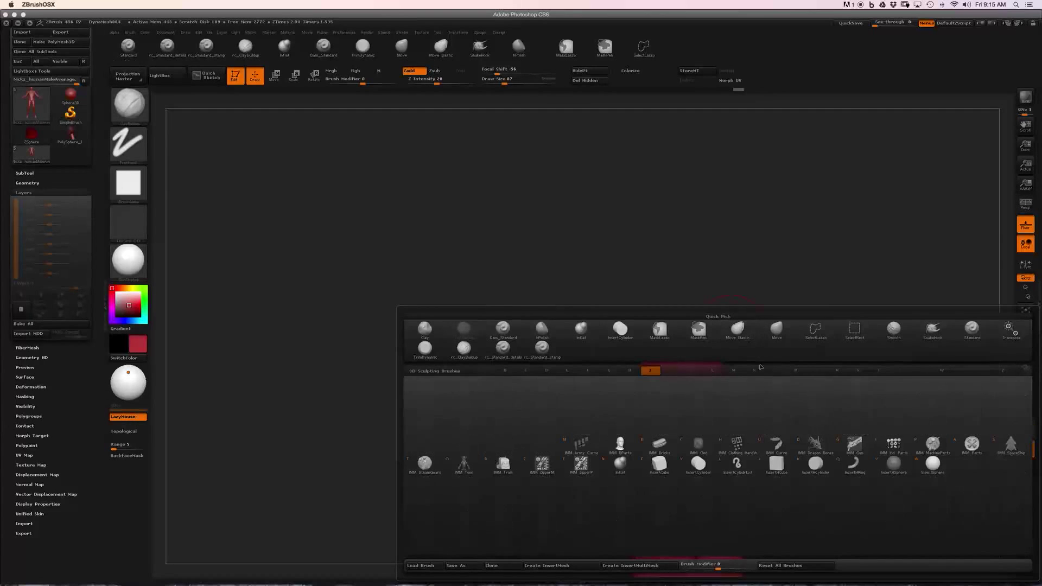
{"action": "left_click", "coordinate": [703, 467]}
{"action": "mouse_move", "coordinate": [743, 393]}
{"action": "left_mouse_down", "text": "alt"}
{"action": "mouse_move", "coordinate": [747, 298]}
{"action": "mouse_move", "coordinate": [763, 321]}
{"action": "mouse_move", "coordinate": [801, 251]}
{"action": "mouse_move", "coordinate": [775, 348]}
{"action": "left_mouse_up", "text": "alt"}
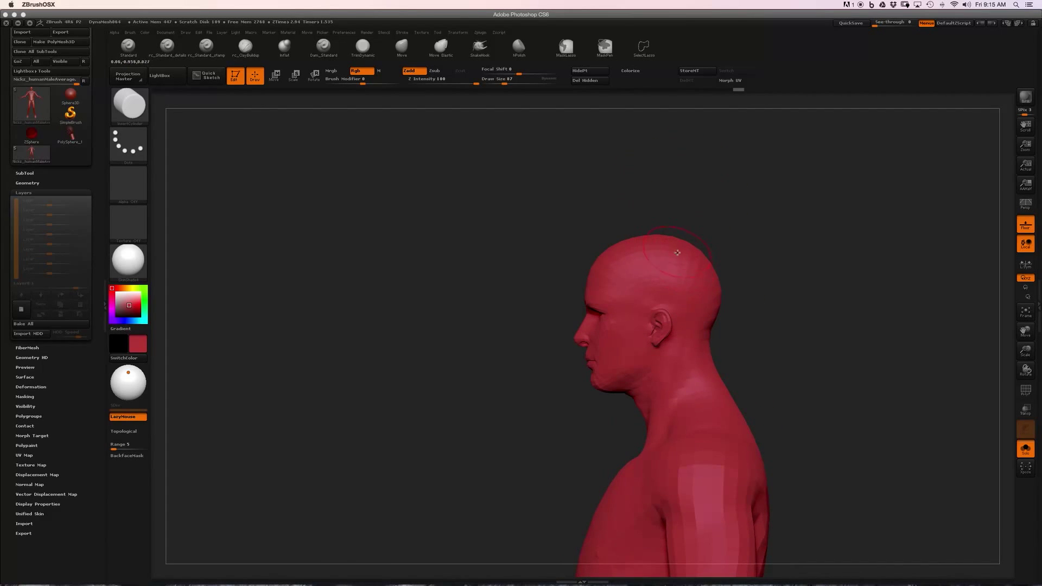
{"action": "left_click_drag", "start_coordinate": [677, 251], "coordinate": [690, 270]}
{"action": "mouse_move", "coordinate": [817, 226]}
{"action": "left_mouse_down"}
{"action": "mouse_move", "coordinate": [825, 230]}
{"action": "mouse_move", "coordinate": [817, 230]}
{"action": "left_mouse_up"}
{"action": "left_click_drag", "start_coordinate": [781, 261], "coordinate": [661, 244]}
Rotate and stretch the inserted cylinders with transpose lines into two long horns splaying outward from the head
{"action": "key", "text": "r"}
{"action": "key", "text": "w"}
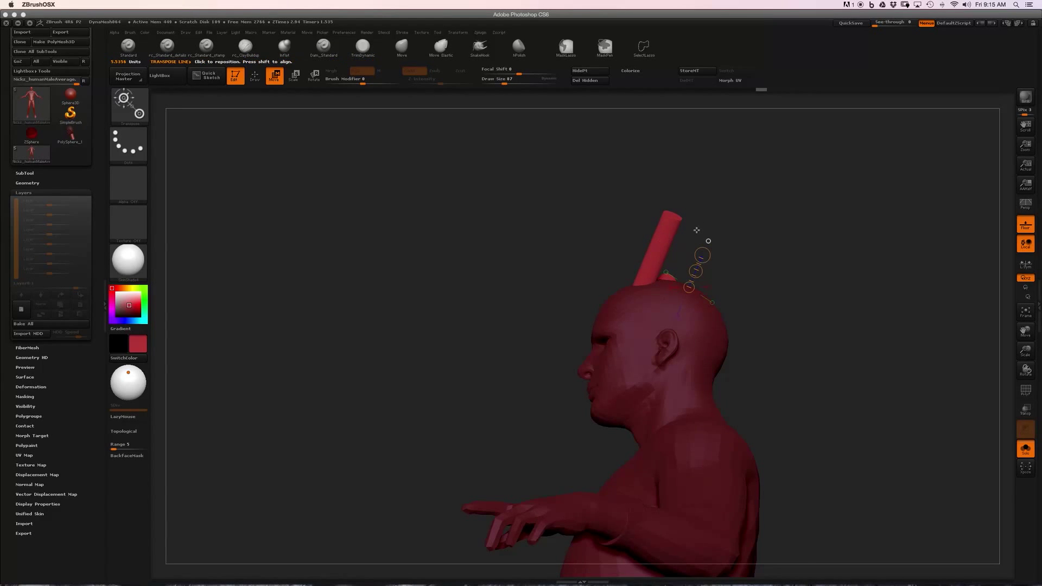
{"action": "mouse_move", "coordinate": [646, 279]}
{"action": "left_mouse_down"}
{"action": "mouse_move", "coordinate": [672, 227]}
{"action": "mouse_move", "coordinate": [624, 208]}
{"action": "mouse_move", "coordinate": [668, 246]}
{"action": "left_mouse_up"}
{"action": "key", "text": "r"}
{"action": "left_click_drag", "start_coordinate": [745, 268], "coordinate": [763, 286], "text": "alt"}
{"action": "mouse_move", "coordinate": [735, 241]}
{"action": "left_mouse_down"}
{"action": "mouse_move", "coordinate": [780, 272]}
{"action": "mouse_move", "coordinate": [771, 316]}
{"action": "left_mouse_up"}
{"action": "key", "text": "w"}
{"action": "mouse_move", "coordinate": [654, 341]}
{"action": "left_mouse_down"}
{"action": "mouse_move", "coordinate": [662, 258]}
{"action": "mouse_move", "coordinate": [744, 272]}
{"action": "mouse_move", "coordinate": [677, 291]}
{"action": "mouse_move", "coordinate": [683, 280]}
{"action": "left_mouse_up"}
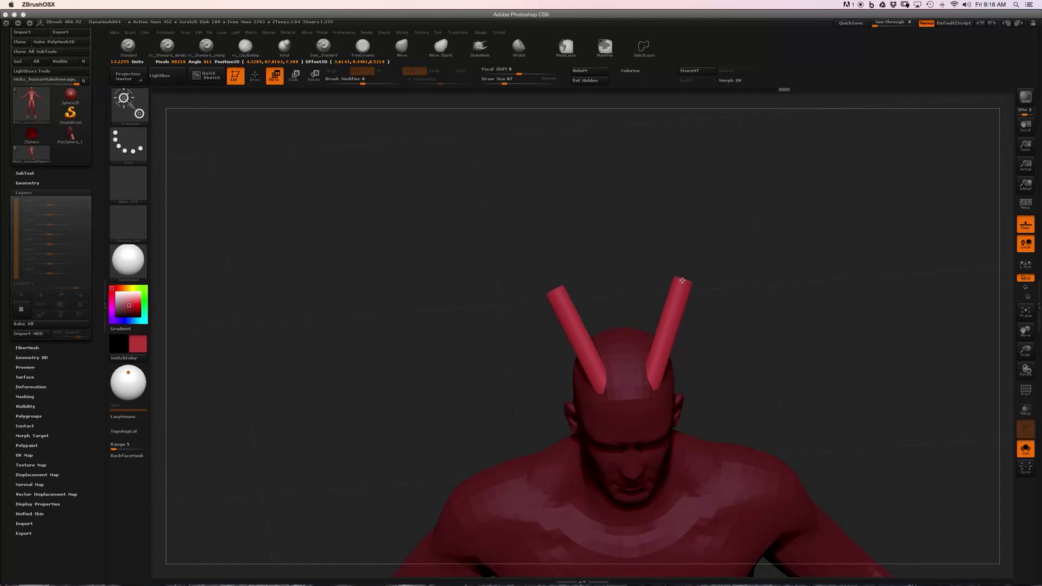
{"action": "key", "text": "shift+f"}
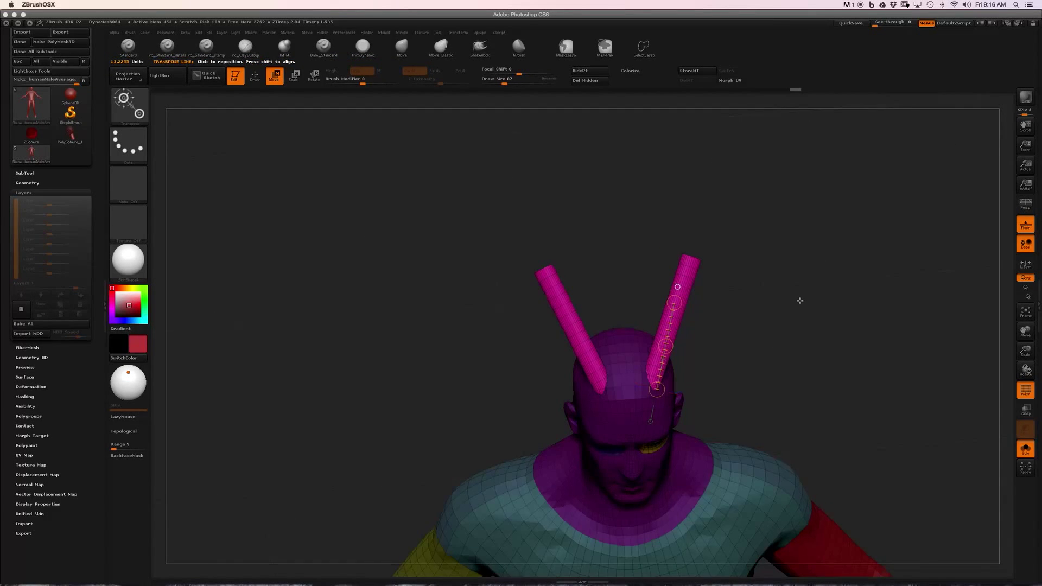
{"action": "key", "text": "shift+f"}
Set the draw size to 132 and smooth the ends of both horns into pointed tips
{"action": "left_click_drag", "start_coordinate": [768, 268], "coordinate": [733, 266], "text": "alt"}
{"action": "key", "text": "q"}
{"action": "key", "text": "s"}
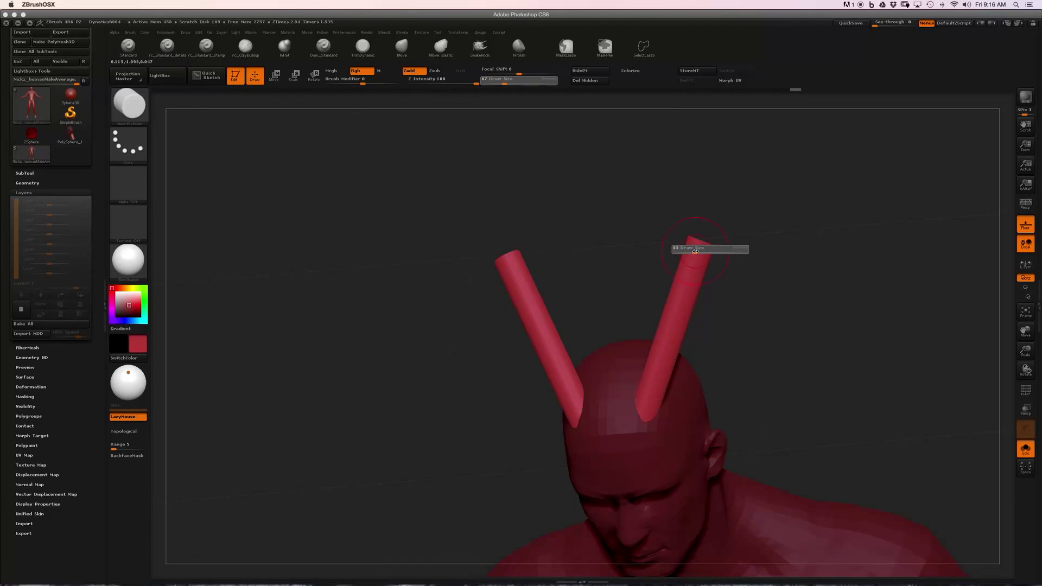
{"action": "key", "text": "shift"}
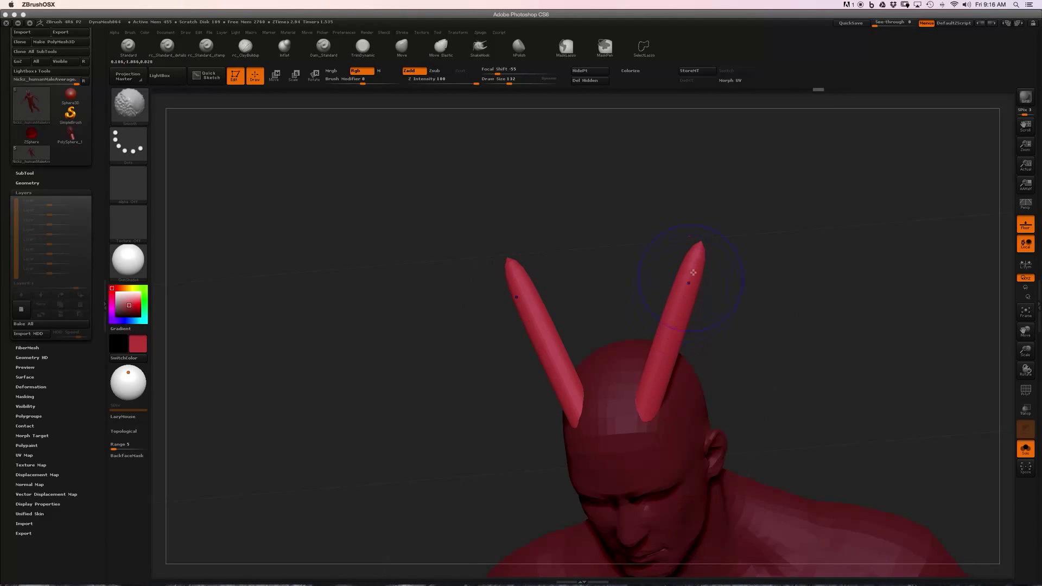
{"action": "left_click_drag", "start_coordinate": [695, 273], "coordinate": [700, 250], "text": "shift"}
{"action": "left_click_drag", "start_coordinate": [752, 260], "coordinate": [776, 253]}
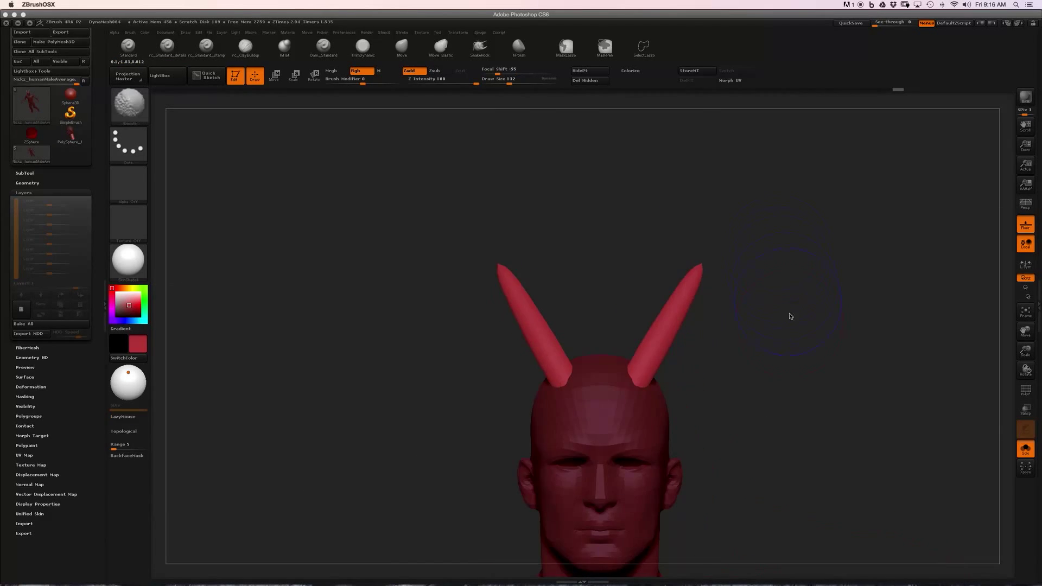
{"action": "mouse_move", "coordinate": [790, 316]}
{"action": "left_mouse_down", "text": "alt"}
{"action": "mouse_move", "coordinate": [791, 256]}
{"action": "mouse_move", "coordinate": [732, 328]}
{"action": "left_mouse_up", "text": "alt"}
{"action": "left_click_drag", "start_coordinate": [806, 237], "coordinate": [794, 248]}
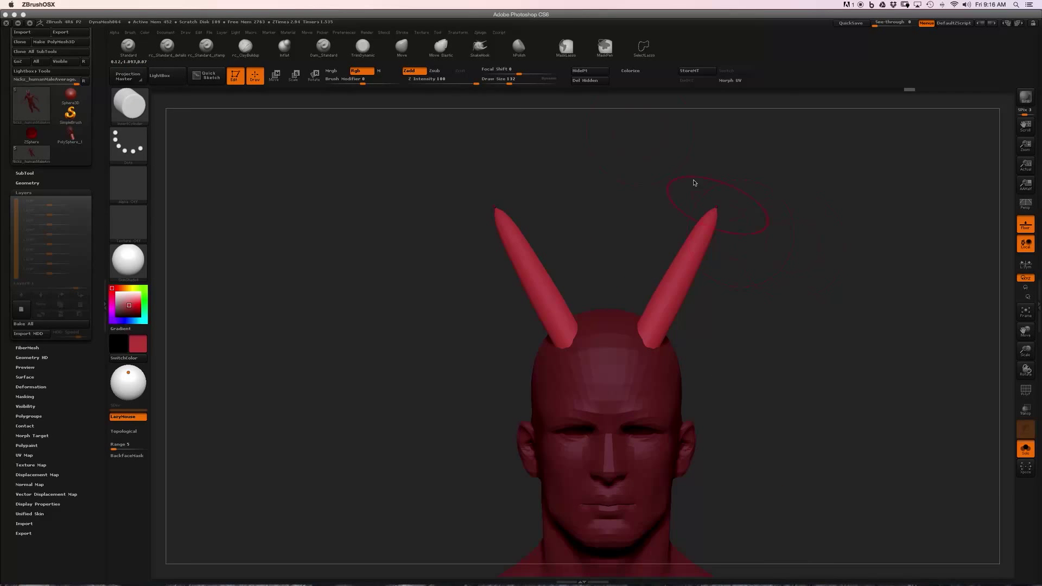
Try to pull the horn tips outward with the SnakeHook brush and undo the stroke
{"action": "left_click", "coordinate": [480, 48]}
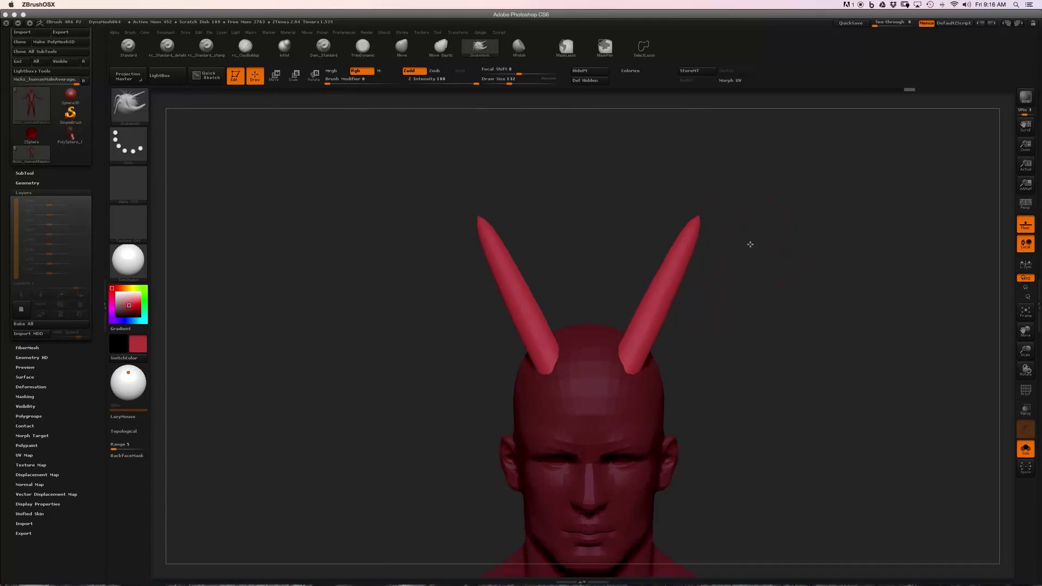
{"action": "left_click_drag", "start_coordinate": [693, 216], "coordinate": [749, 237]}
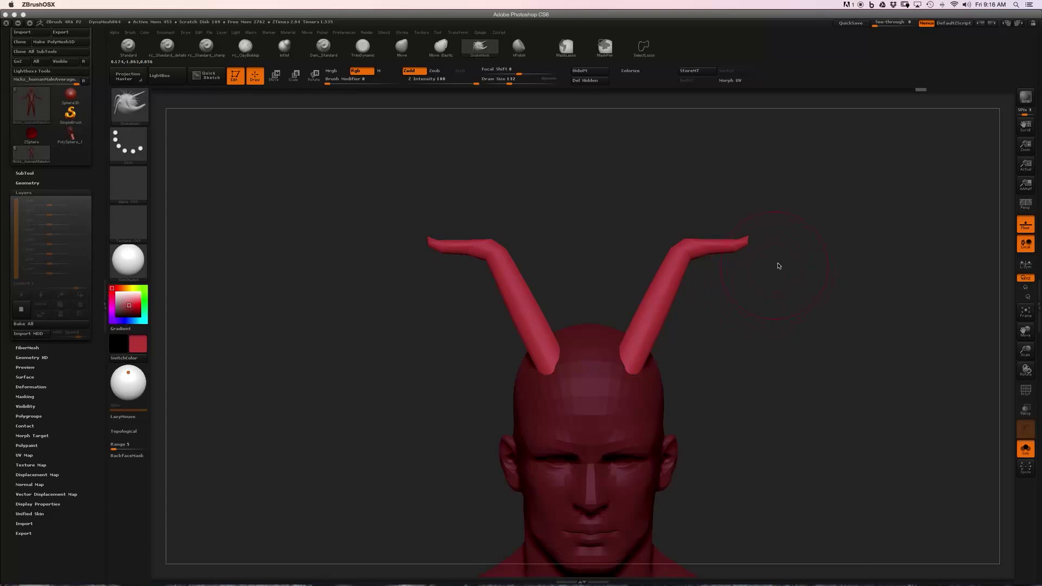
{"action": "key", "text": "ctrl+z"}
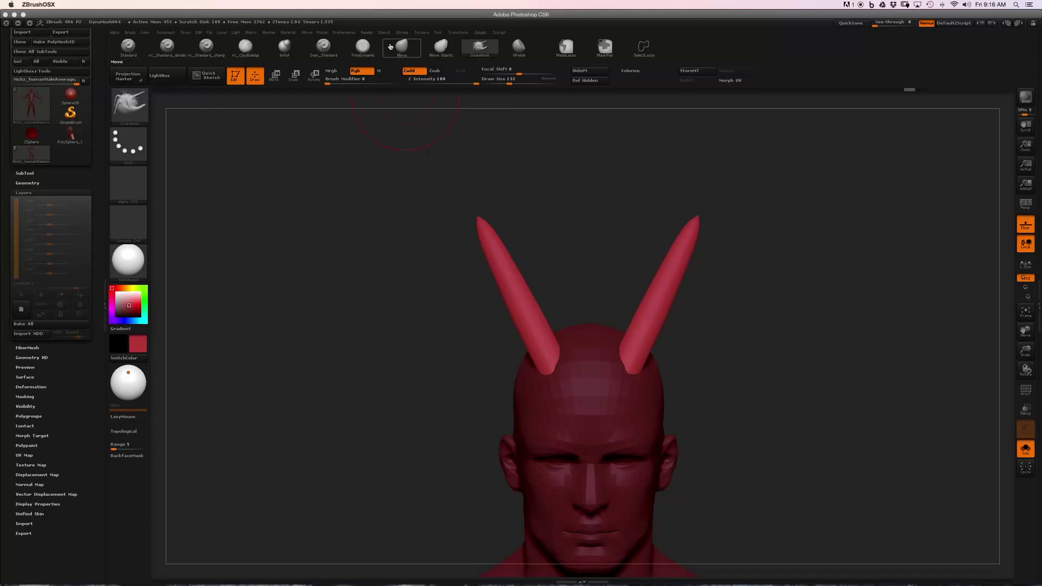
Try to bend the horns outward and downward using the Move brush at draw size 124
{"action": "left_click", "coordinate": [402, 47]}
{"action": "key", "text": "s"}
{"action": "mouse_move", "coordinate": [703, 223]}
{"action": "left_mouse_down"}
{"action": "mouse_move", "coordinate": [734, 251]}
{"action": "mouse_move", "coordinate": [710, 257]}
{"action": "mouse_move", "coordinate": [699, 222]}
{"action": "left_mouse_up"}
{"action": "key", "text": "s"}
{"action": "left_click_drag", "start_coordinate": [674, 277], "coordinate": [663, 249]}
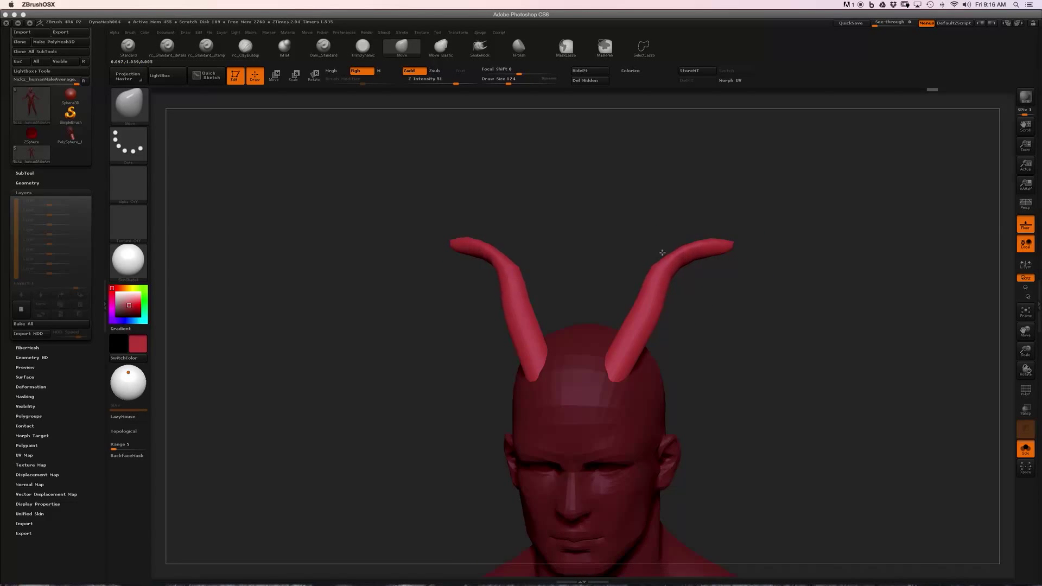
{"action": "mouse_move", "coordinate": [714, 305]}
{"action": "left_mouse_down"}
{"action": "mouse_move", "coordinate": [729, 271]}
{"action": "mouse_move", "coordinate": [756, 261]}
{"action": "mouse_move", "coordinate": [751, 330]}
{"action": "mouse_move", "coordinate": [740, 248]}
{"action": "mouse_move", "coordinate": [738, 308]}
{"action": "mouse_move", "coordinate": [740, 297]}
{"action": "left_mouse_up"}
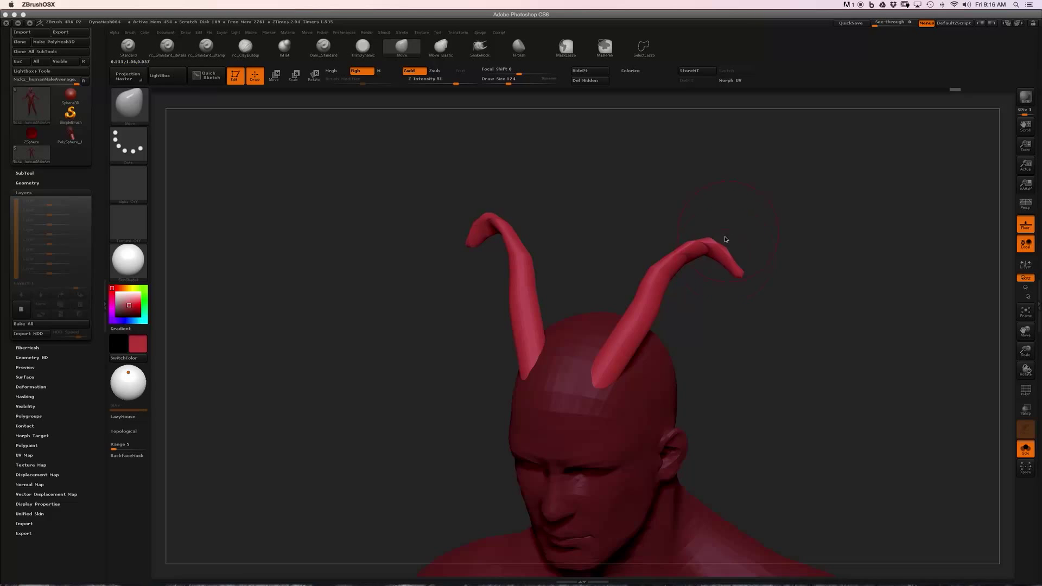
{"action": "left_click_drag", "start_coordinate": [726, 239], "coordinate": [693, 252]}
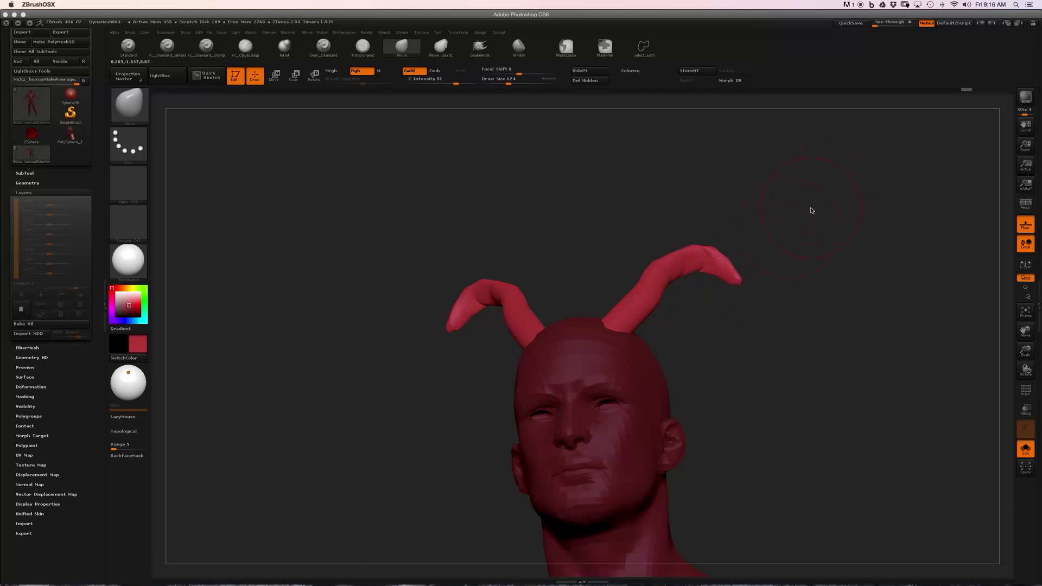
Undo the Move brush strokes that bent the horns
{"action": "key", "text": "ctrl+z"}
{"action": "key", "text": "ctrl+z"}
{"action": "key", "text": "ctrl+z"}
{"action": "key", "text": "ctrl+z"}
{"action": "key", "text": "ctrl+z"}
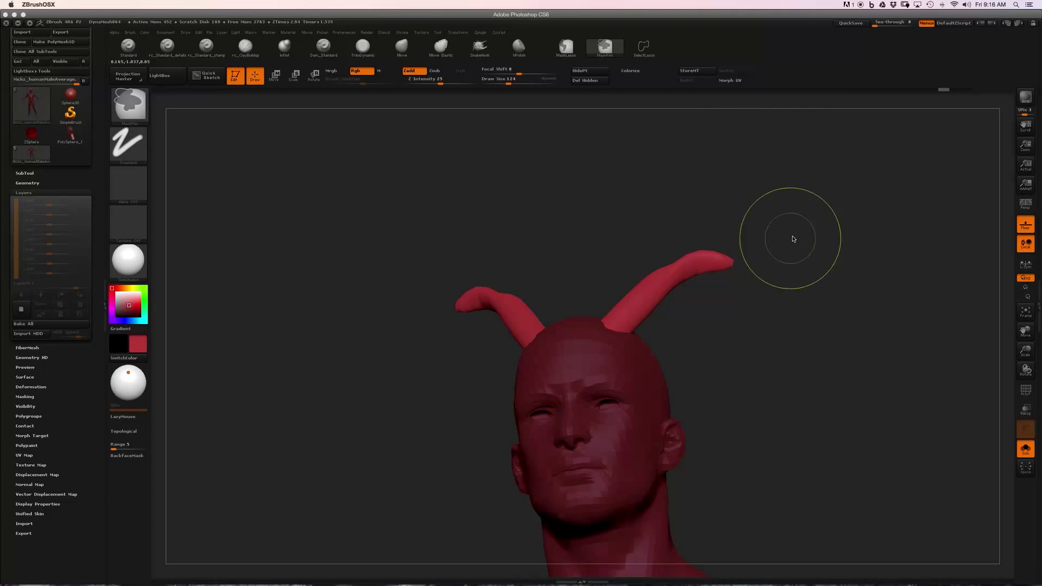
{"action": "mouse_move", "coordinate": [795, 296]}
{"action": "left_mouse_down"}
{"action": "mouse_move", "coordinate": [786, 300]}
{"action": "mouse_move", "coordinate": [766, 240]}
{"action": "mouse_move", "coordinate": [781, 247]}
{"action": "left_mouse_up"}
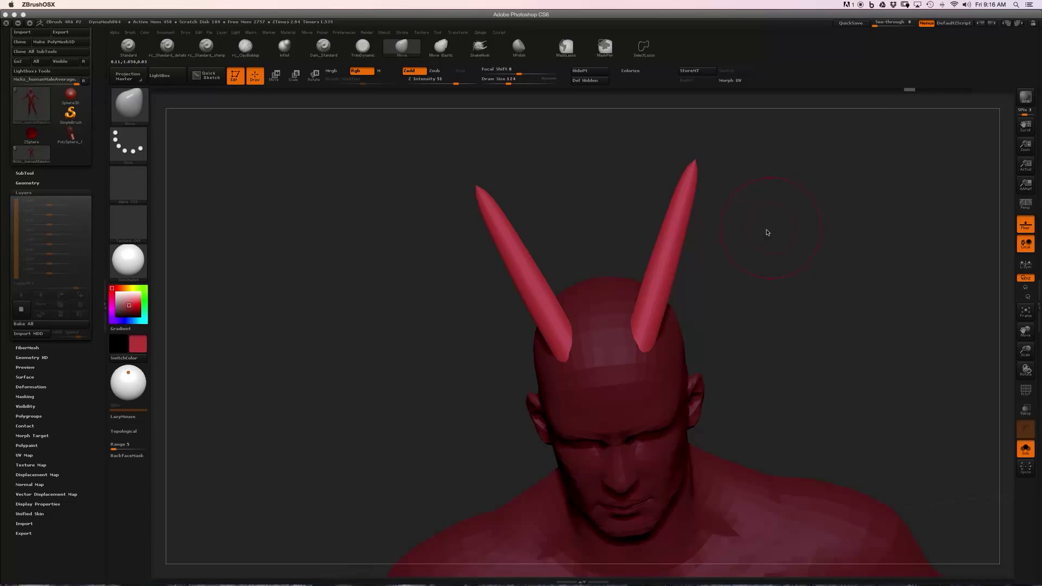
Draw a transpose line along the horn in Rotate mode and bend both horns outward and downward in stages
{"action": "key", "text": "r"}
{"action": "left_click_drag", "start_coordinate": [614, 441], "coordinate": [625, 507]}
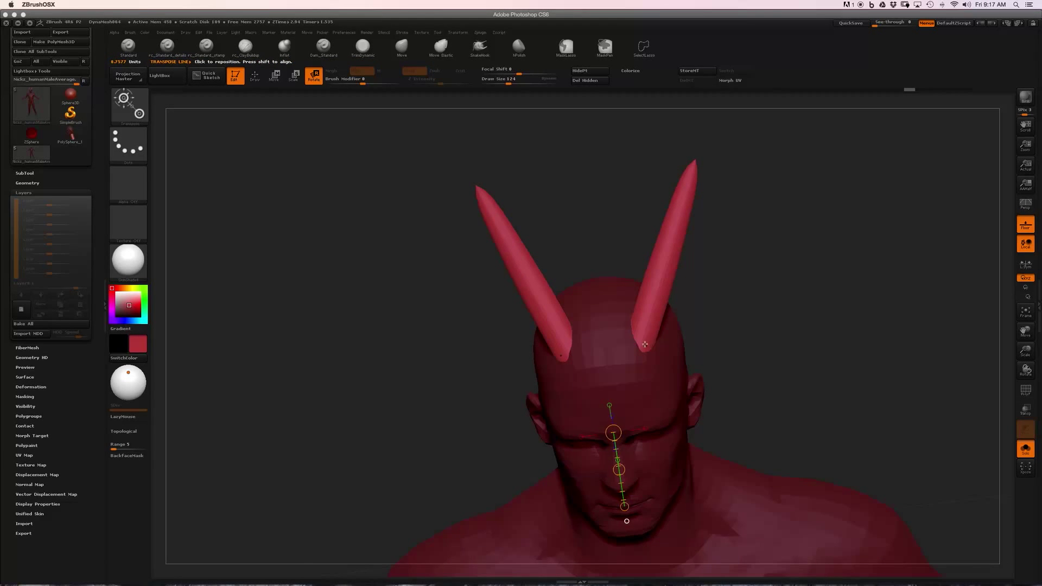
{"action": "left_click_drag", "start_coordinate": [645, 344], "coordinate": [709, 239]}
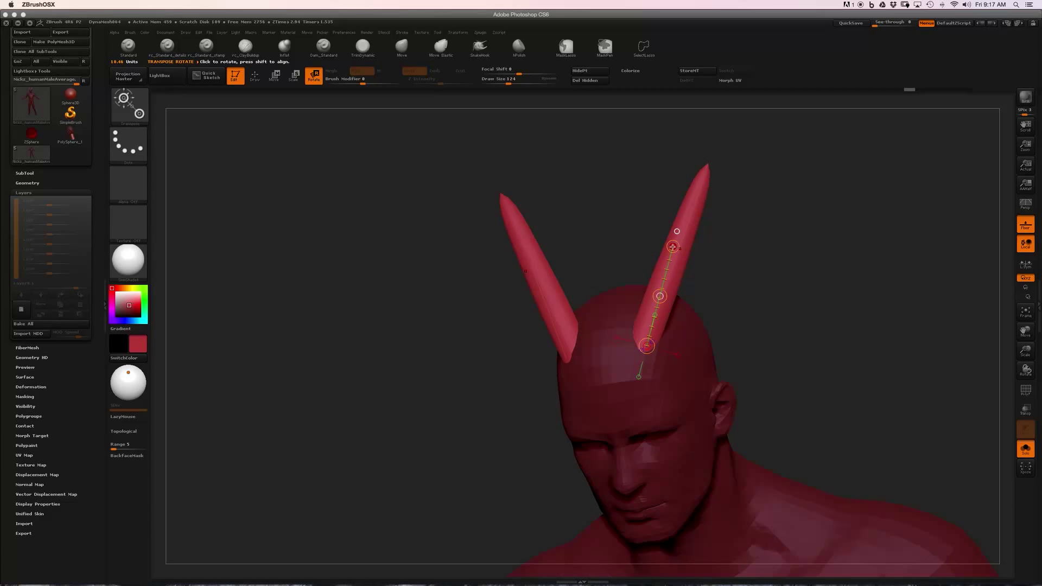
{"action": "left_click_drag", "start_coordinate": [673, 247], "coordinate": [726, 313]}
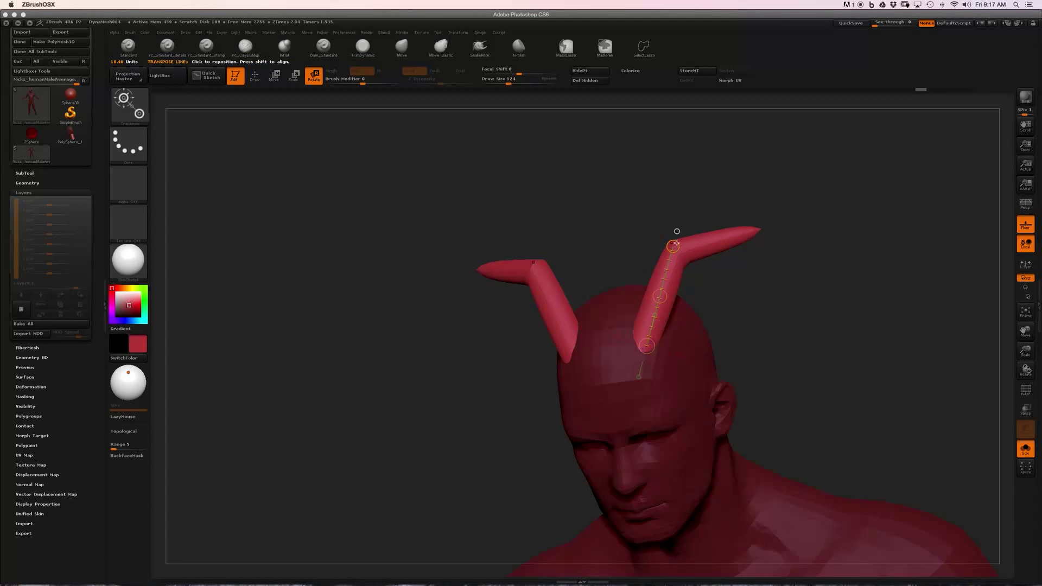
{"action": "mouse_move", "coordinate": [677, 231]}
{"action": "left_mouse_down"}
{"action": "mouse_move", "coordinate": [720, 232]}
{"action": "mouse_move", "coordinate": [726, 271]}
{"action": "mouse_move", "coordinate": [714, 239]}
{"action": "mouse_move", "coordinate": [733, 234]}
{"action": "mouse_move", "coordinate": [721, 279]}
{"action": "mouse_move", "coordinate": [745, 263]}
{"action": "mouse_move", "coordinate": [703, 287]}
{"action": "left_mouse_up"}
{"action": "mouse_move", "coordinate": [828, 260]}
{"action": "left_mouse_down"}
{"action": "mouse_move", "coordinate": [849, 236]}
{"action": "mouse_move", "coordinate": [854, 286]}
{"action": "mouse_move", "coordinate": [812, 241]}
{"action": "mouse_move", "coordinate": [818, 283]}
{"action": "left_mouse_up"}
Set the draw size to 77, refine and smooth the horn bends into even curves, and review the whole figure
{"action": "key", "text": "q"}
{"action": "key", "text": "s"}
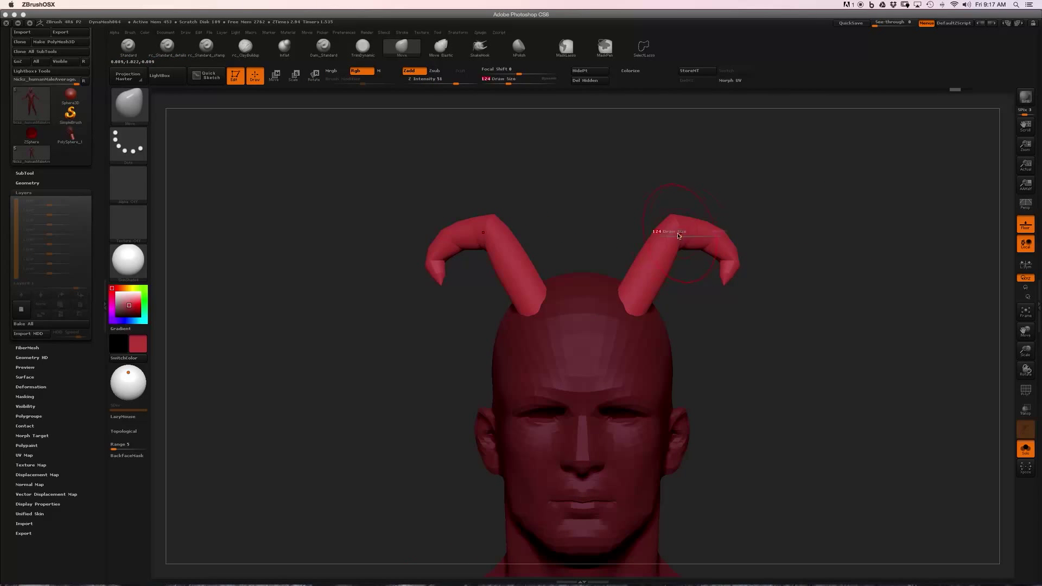
{"action": "left_click_drag", "start_coordinate": [679, 234], "coordinate": [673, 235]}
{"action": "left_click_drag", "start_coordinate": [768, 216], "coordinate": [742, 229]}
{"action": "mouse_move", "coordinate": [669, 222]}
{"action": "left_mouse_down", "text": "shift"}
{"action": "mouse_move", "coordinate": [774, 250]}
{"action": "mouse_move", "coordinate": [807, 221]}
{"action": "mouse_move", "coordinate": [774, 251]}
{"action": "mouse_move", "coordinate": [807, 253]}
{"action": "mouse_move", "coordinate": [782, 249]}
{"action": "left_mouse_up", "text": "shift"}
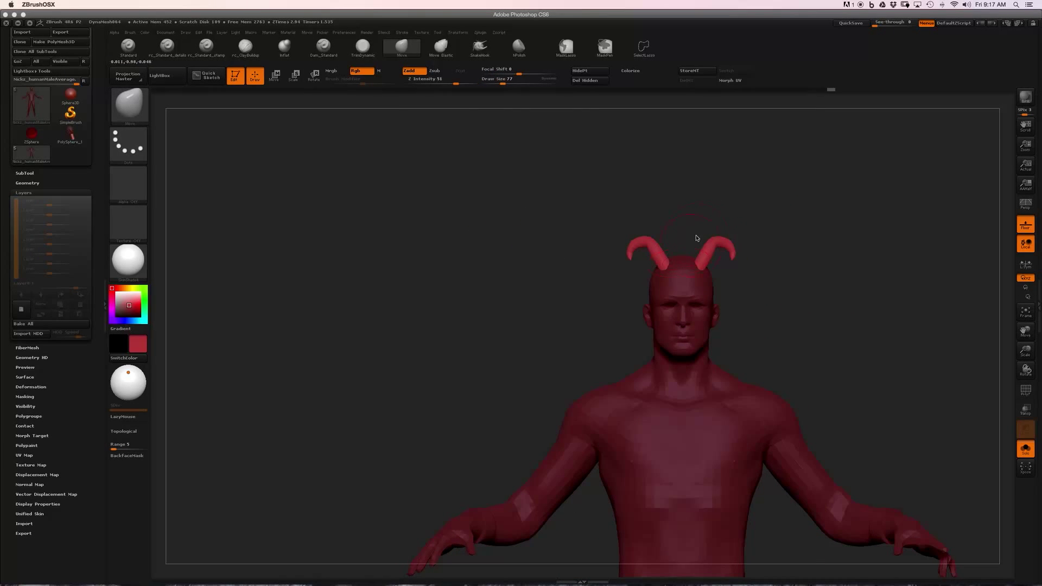
{"action": "left_click_drag", "start_coordinate": [847, 247], "coordinate": [824, 193], "text": "alt"}
{"action": "mouse_move", "coordinate": [898, 233]}
{"action": "left_mouse_down"}
{"action": "mouse_move", "coordinate": [871, 233]}
{"action": "mouse_move", "coordinate": [880, 246]}
{"action": "mouse_move", "coordinate": [863, 237]}
{"action": "mouse_move", "coordinate": [928, 235]}
{"action": "mouse_move", "coordinate": [819, 231]}
{"action": "mouse_move", "coordinate": [863, 238]}
{"action": "left_mouse_up"}
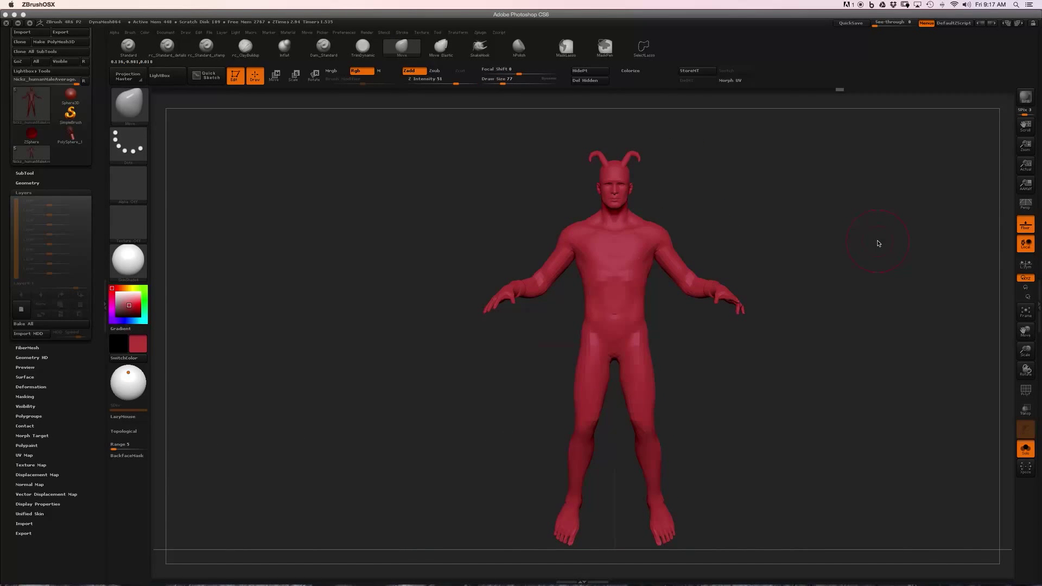